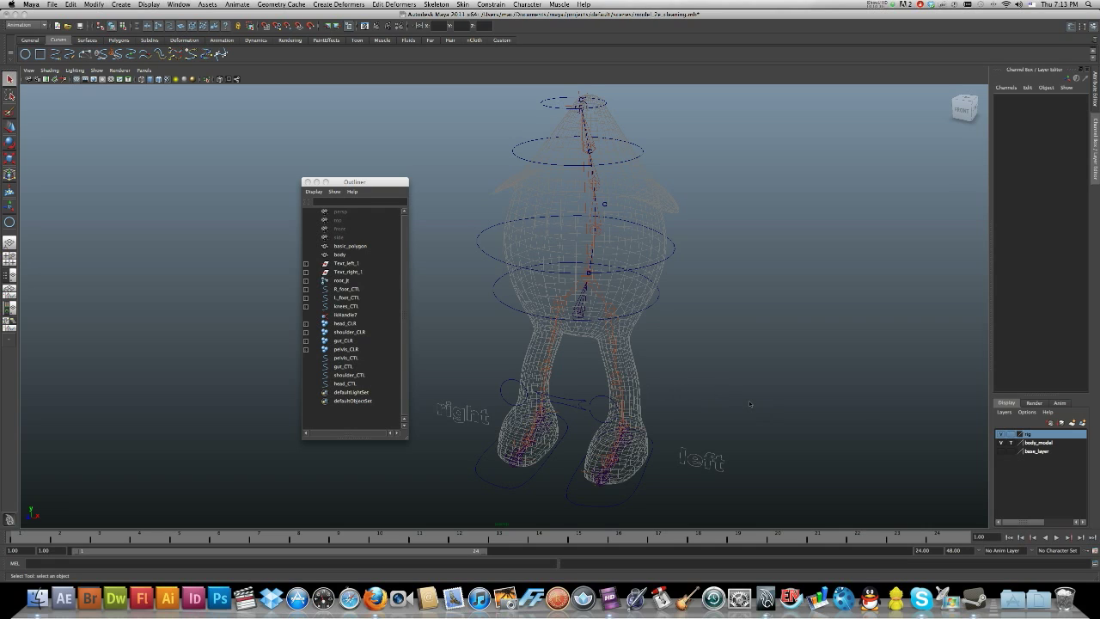
- Test the shared knees_CTL control by moving it slightly sideways, and deselect it
left_click(574, 405)
key("r")
key("w")
mouse_move(615, 416)
left_mouse_down()
mouse_move(628, 414)
mouse_move(584, 414)
mouse_move(613, 416)
left_mouse_up()
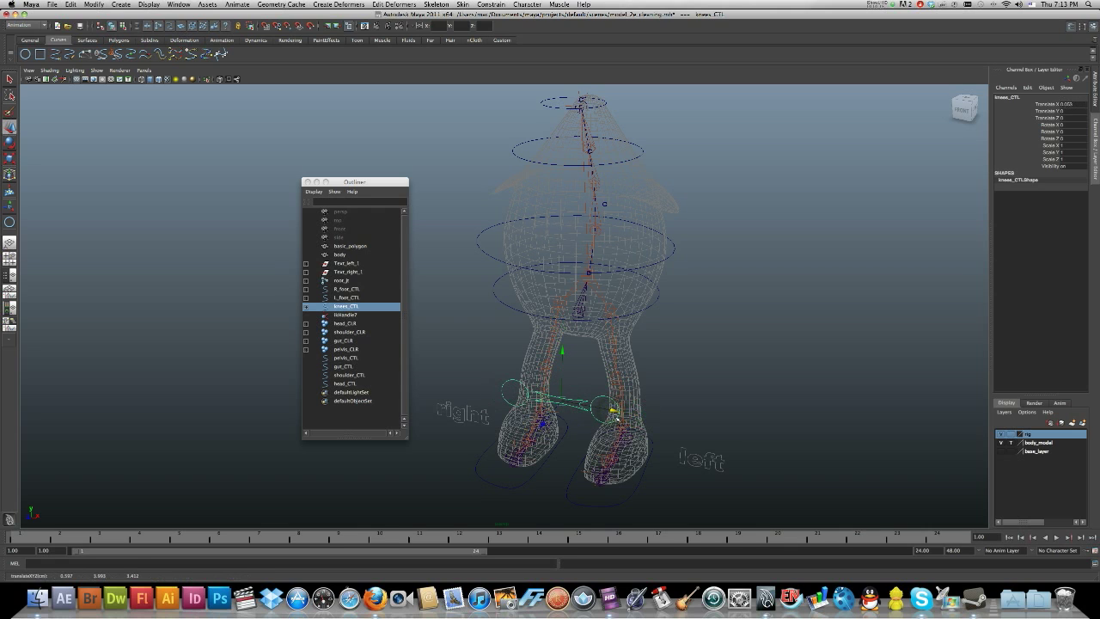
left_click(679, 422)
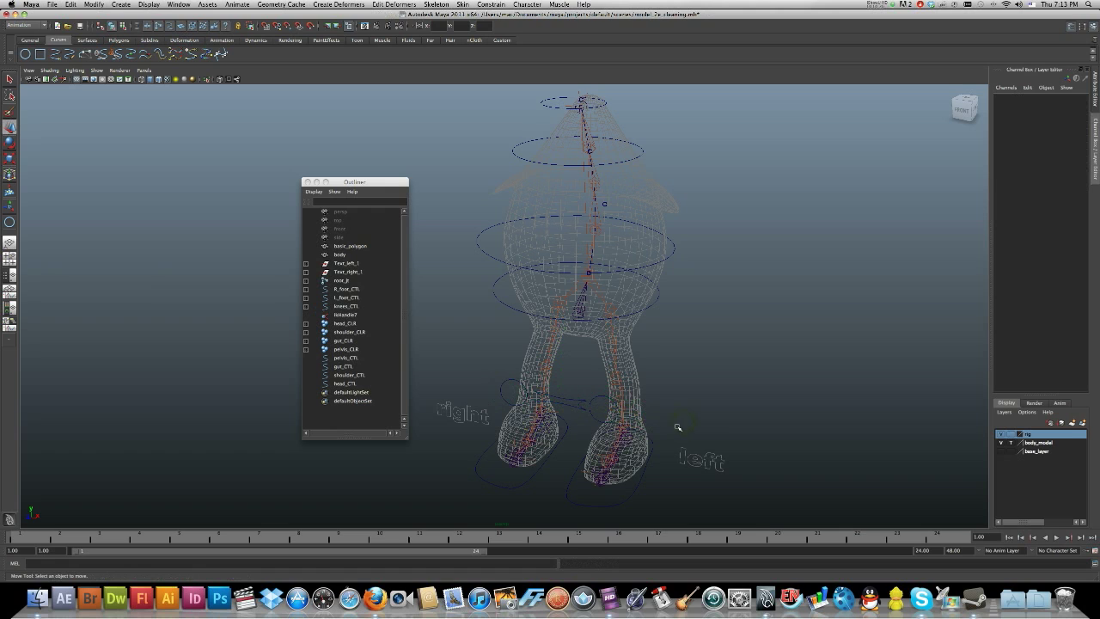
- Hide the body_model layer's mesh to isolate the leg joints and knee controls
scroll(588, 413, "up", 1)
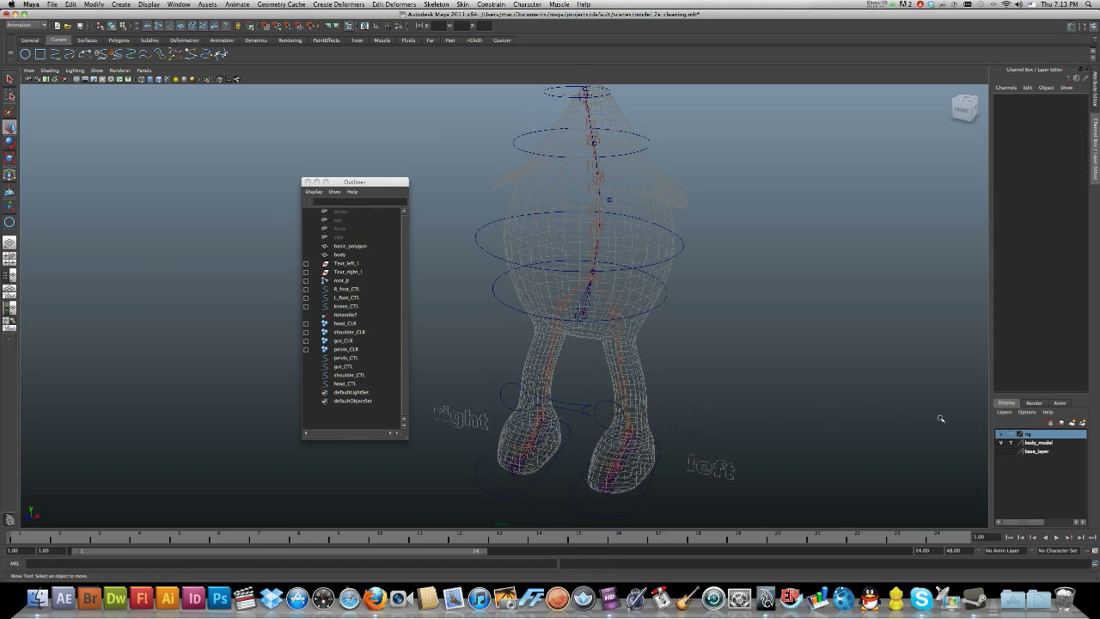
left_click(1000, 443)
scroll(538, 430, "up", 3)
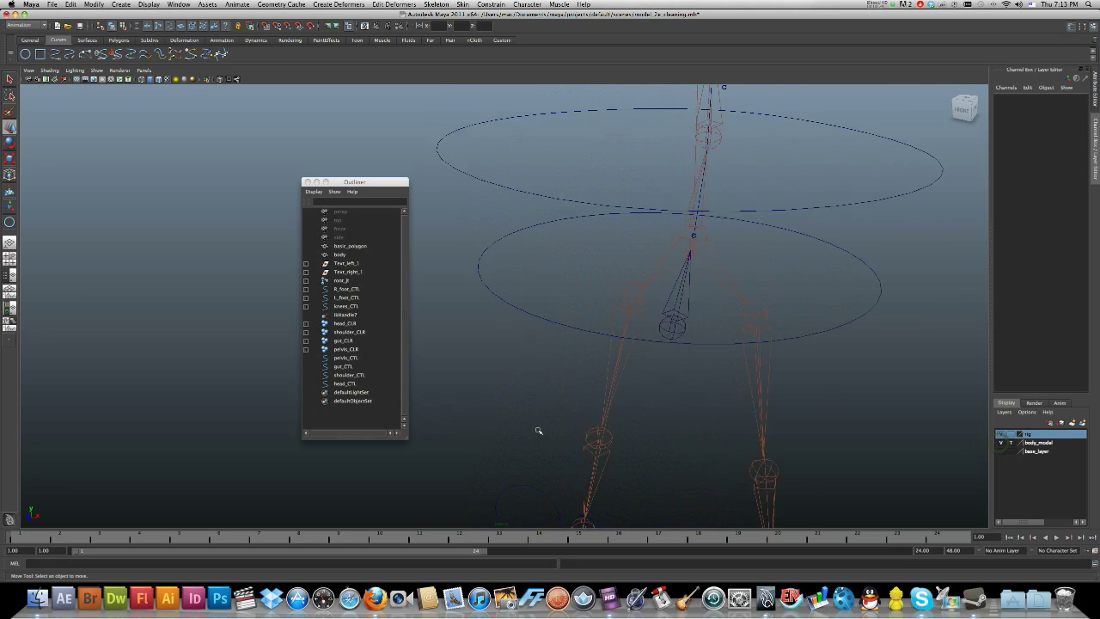
left_click_drag(647, 476, 519, 335, "alt")
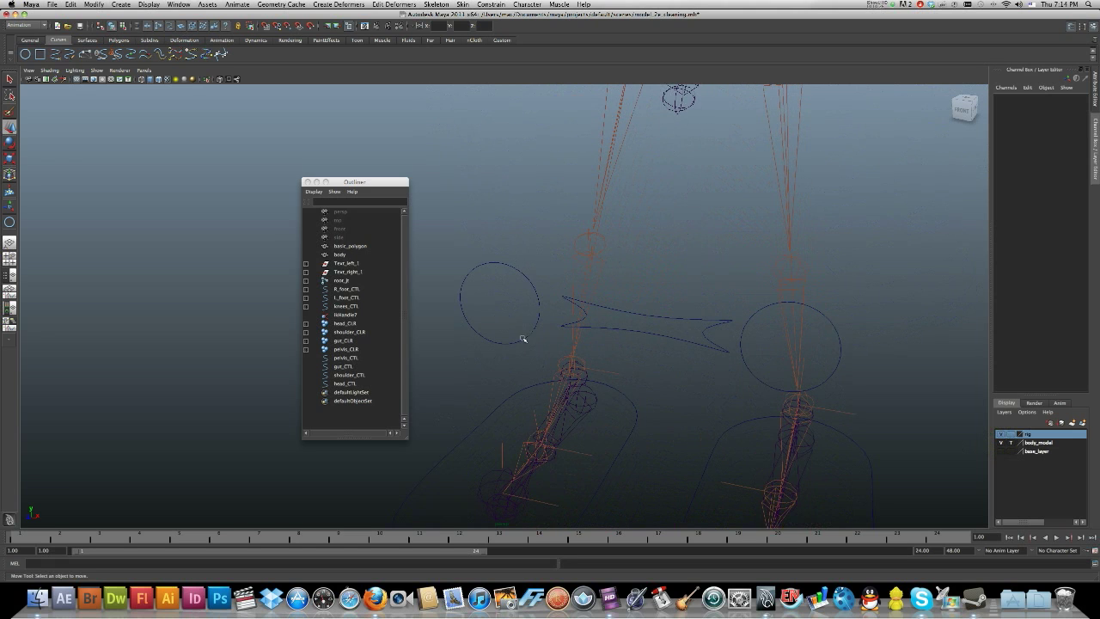
- Unparent the R_knee_CTL and L_knee_CTL circles from knees_CTL
left_click(525, 338)
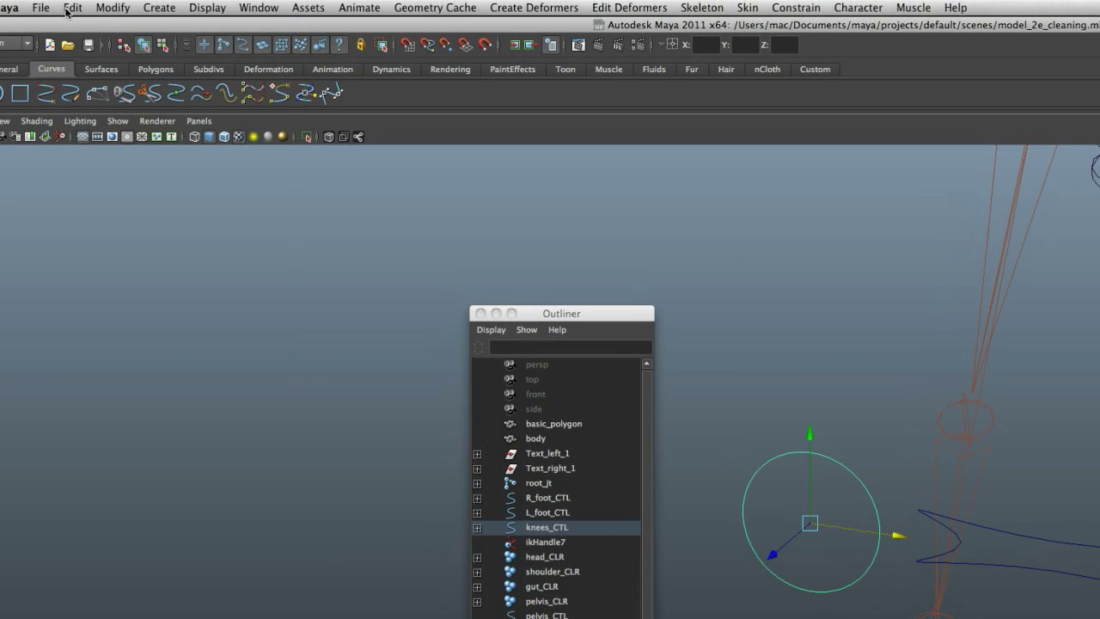
left_click(71, 5)
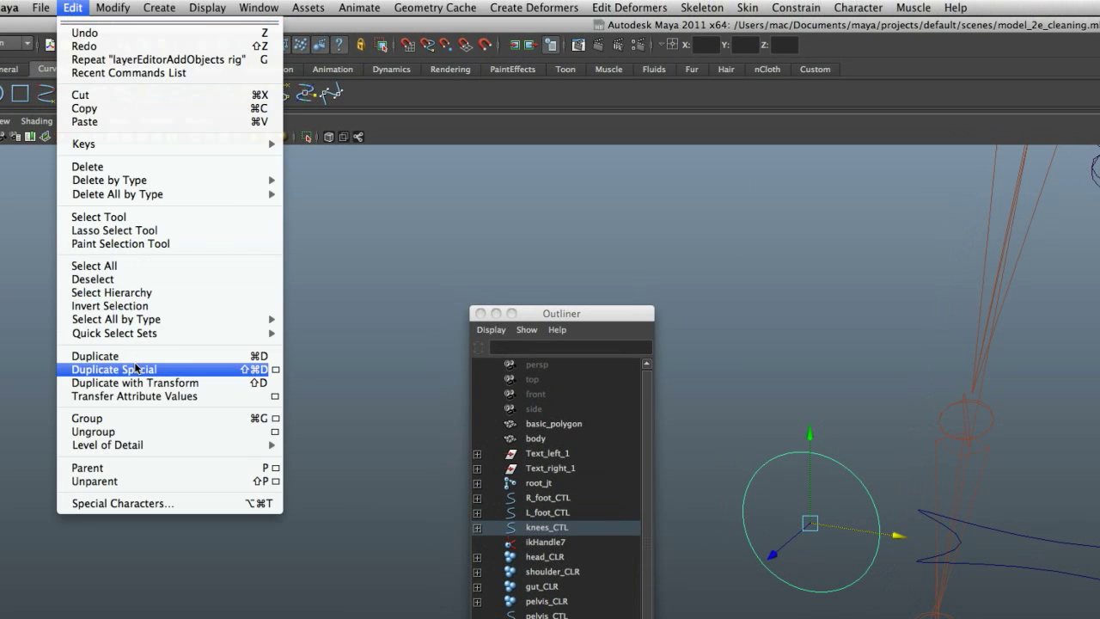
left_click(137, 481)
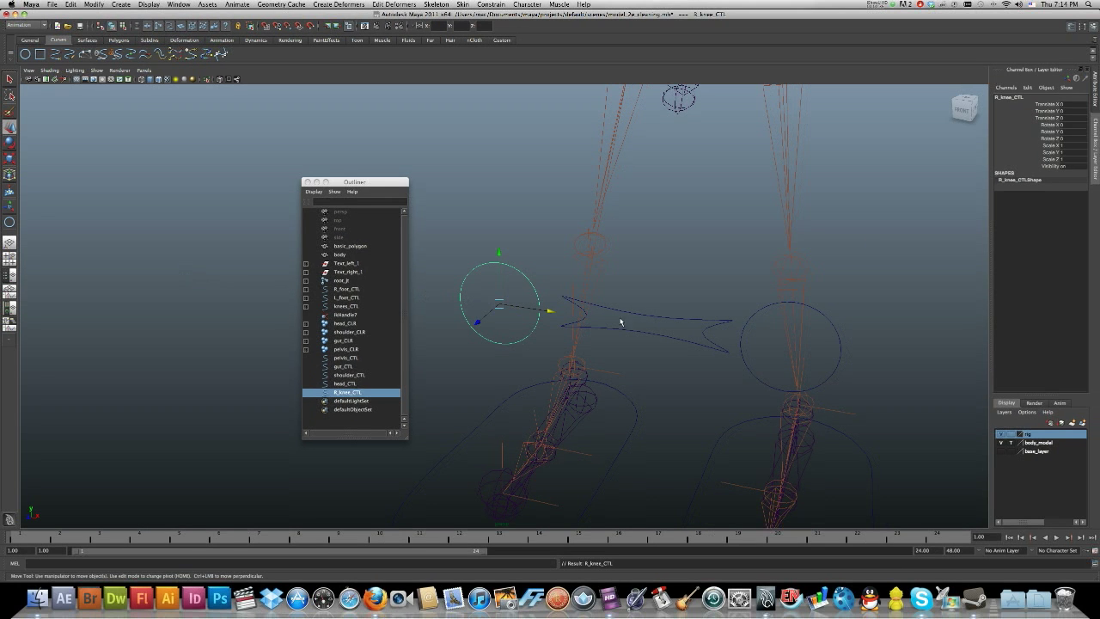
left_click(743, 355)
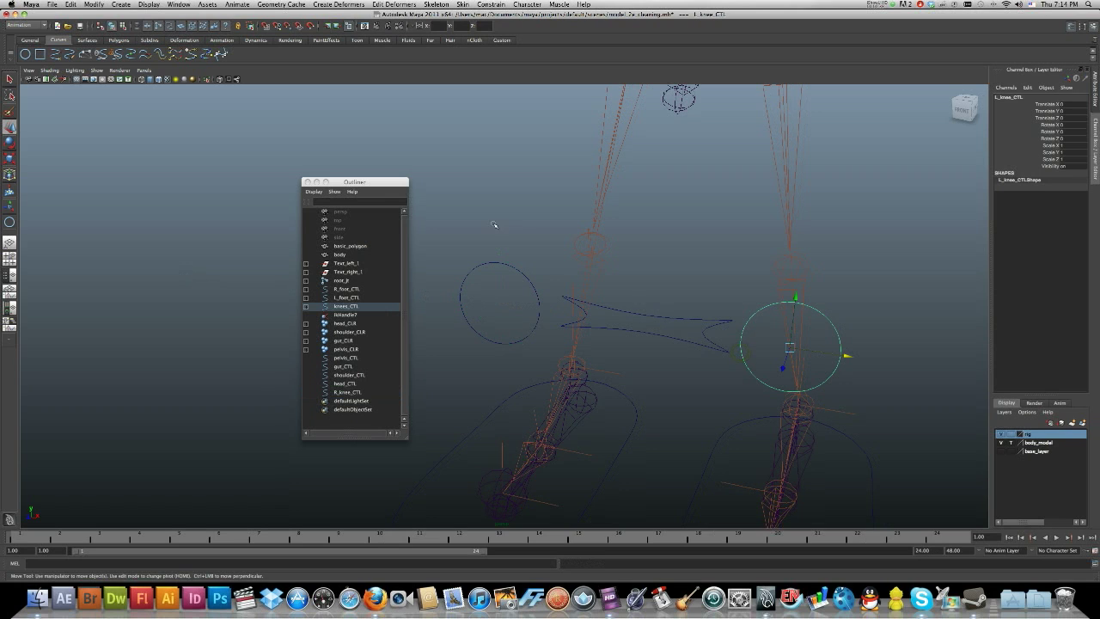
left_click(71, 4)
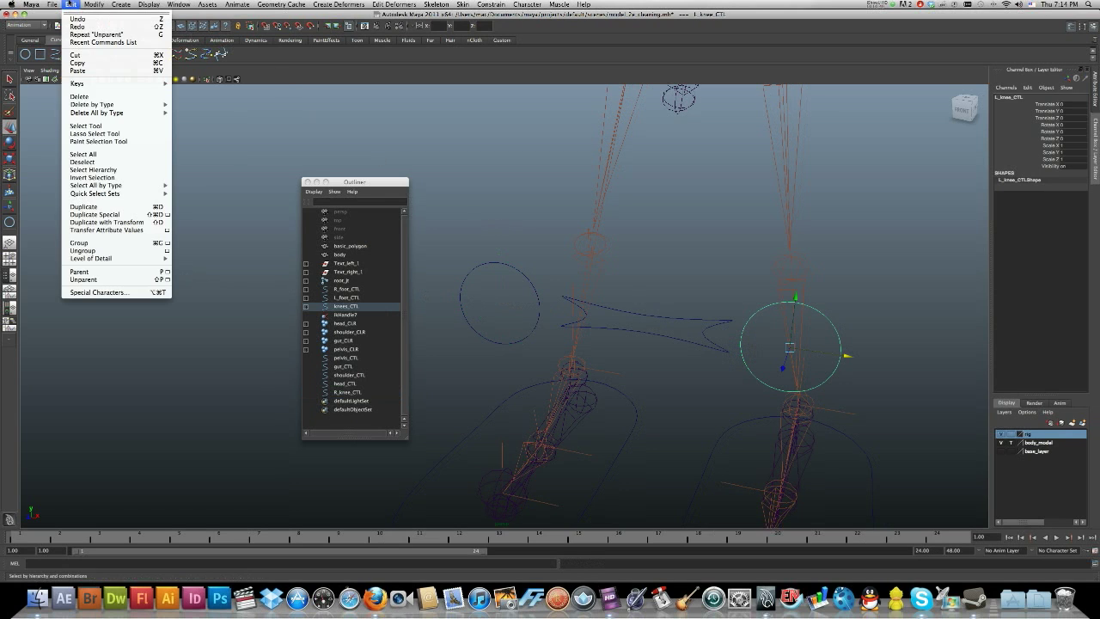
left_click(123, 280)
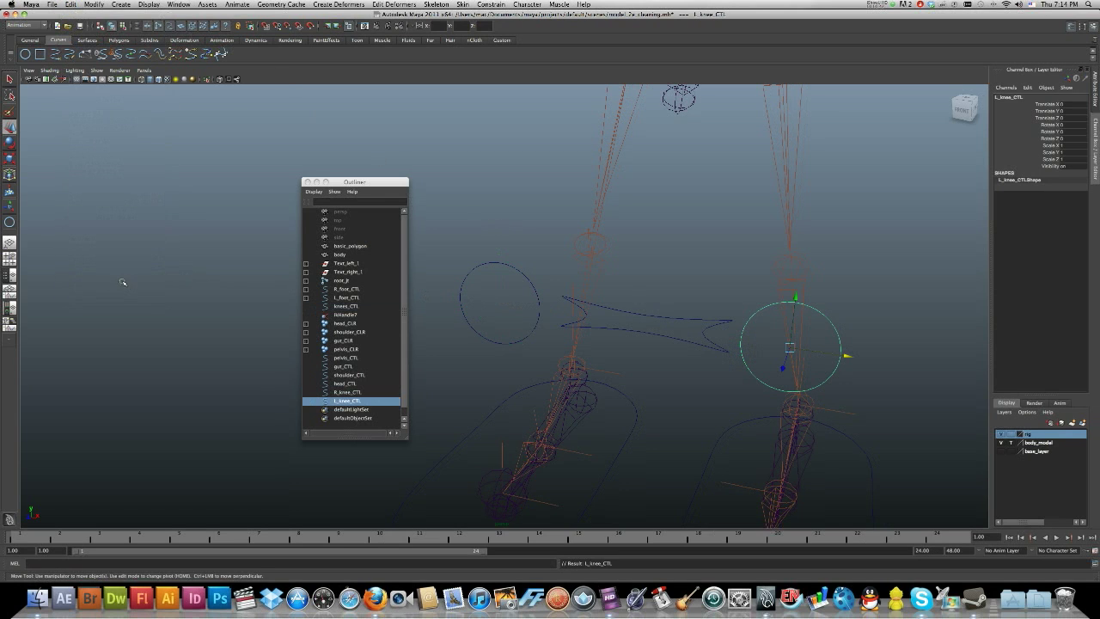
- Delete the knees_CTL curve between the two knee circles
left_click(640, 300)
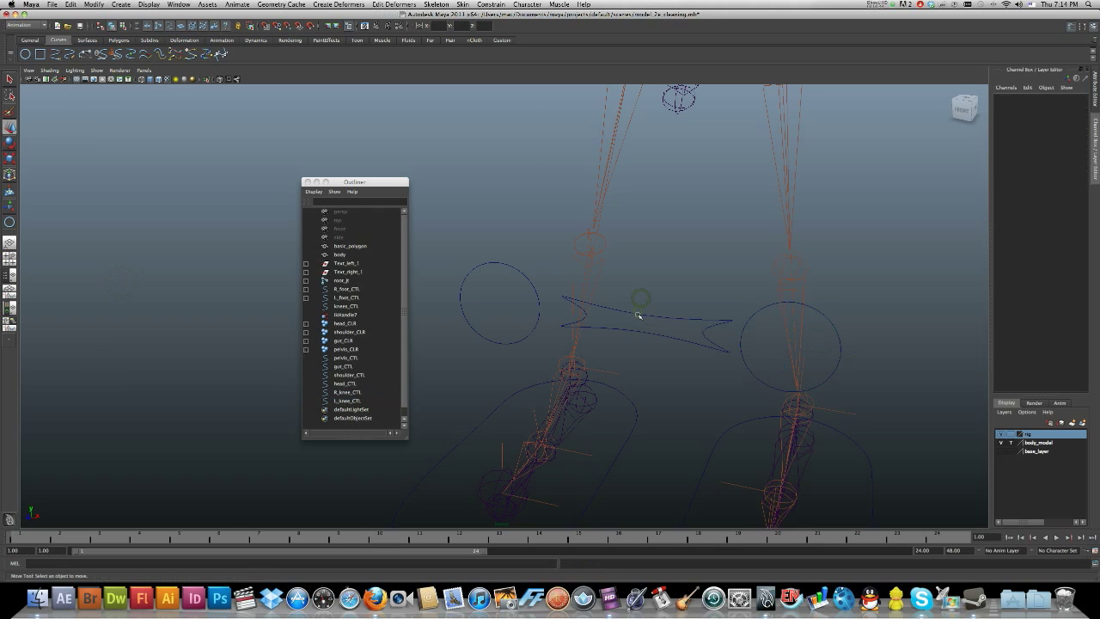
left_click(638, 317)
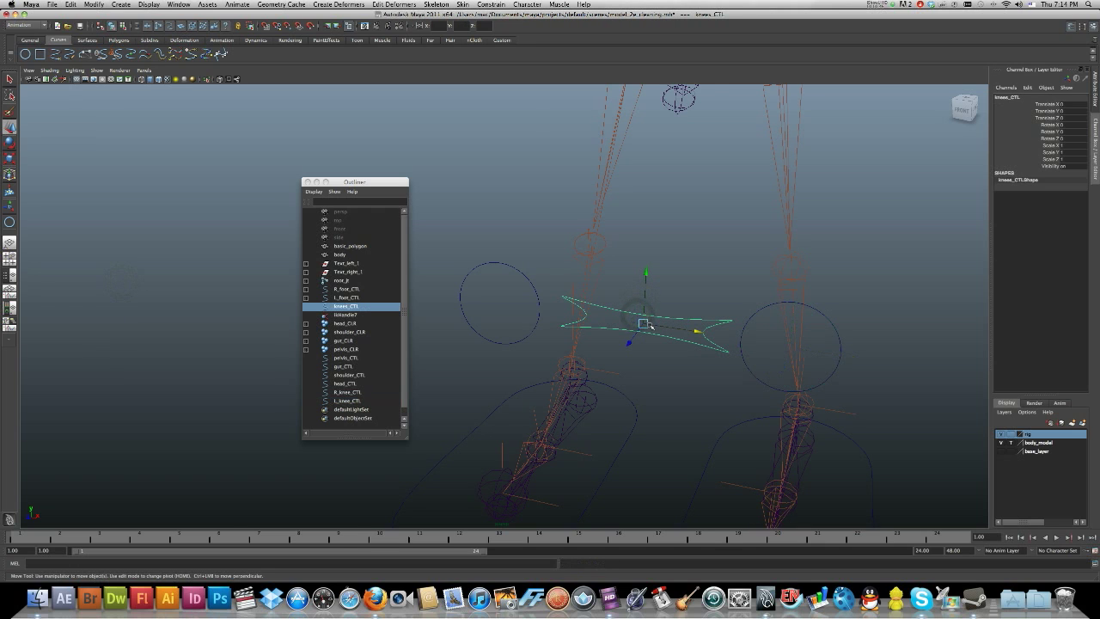
key("Delete")
- Group the right knee control circle on its own and name the group R_knee_CTL_GRP
left_click_drag(617, 336, 587, 271, "alt")
left_click(588, 269)
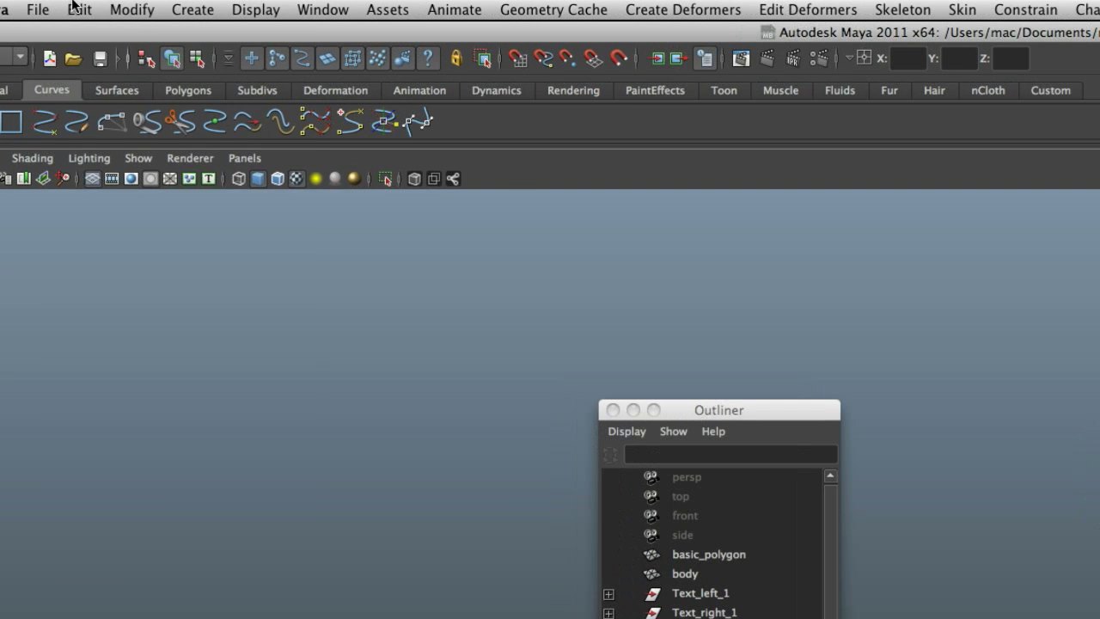
left_click(70, 4)
mouse_move(100, 83)
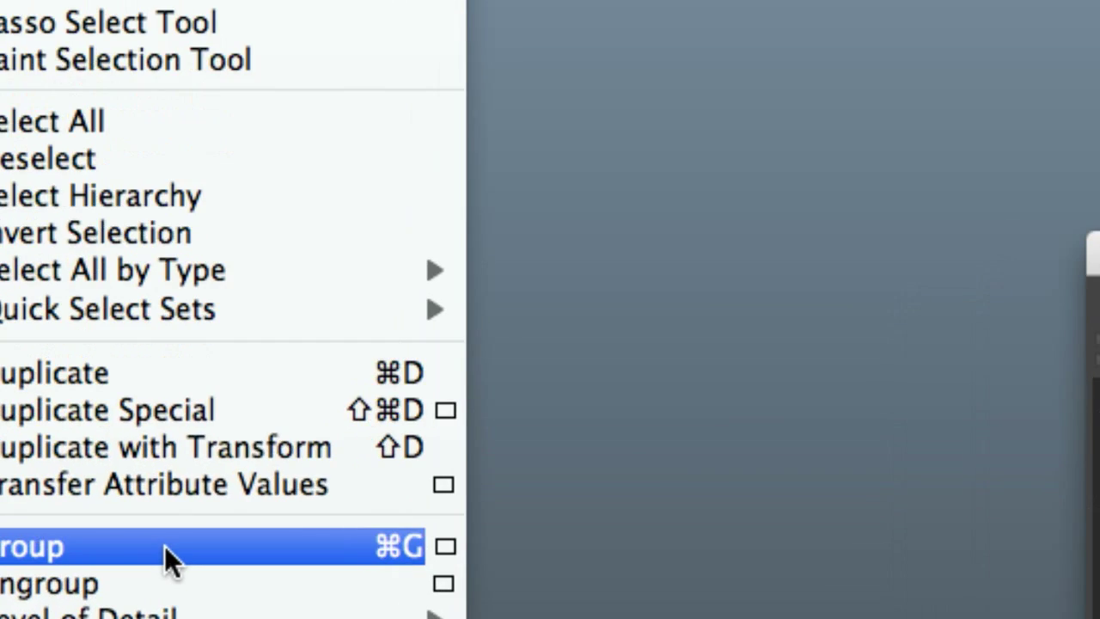
left_click(165, 546)
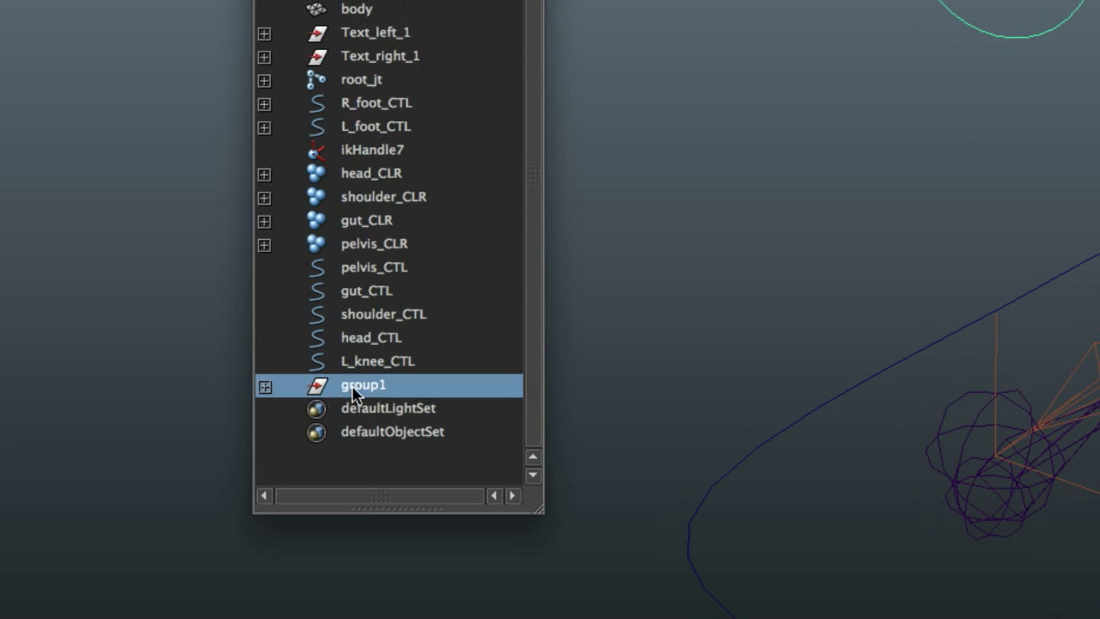
double_click(354, 389)
type("R_iknee")
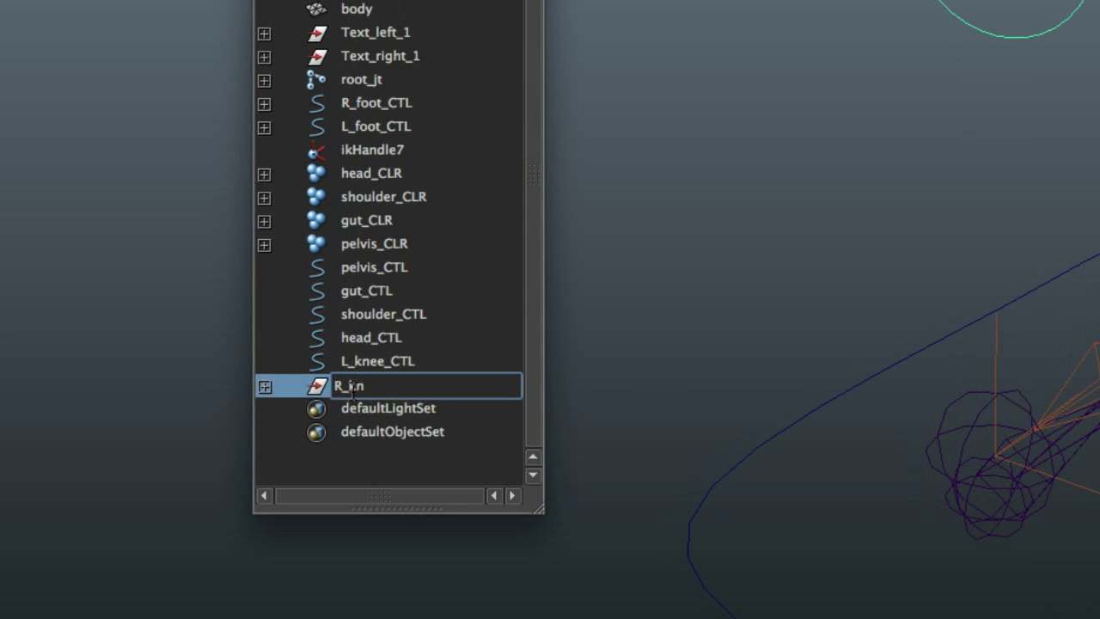
type("_C")
type("TL_C")
type("RP")
key("Return")
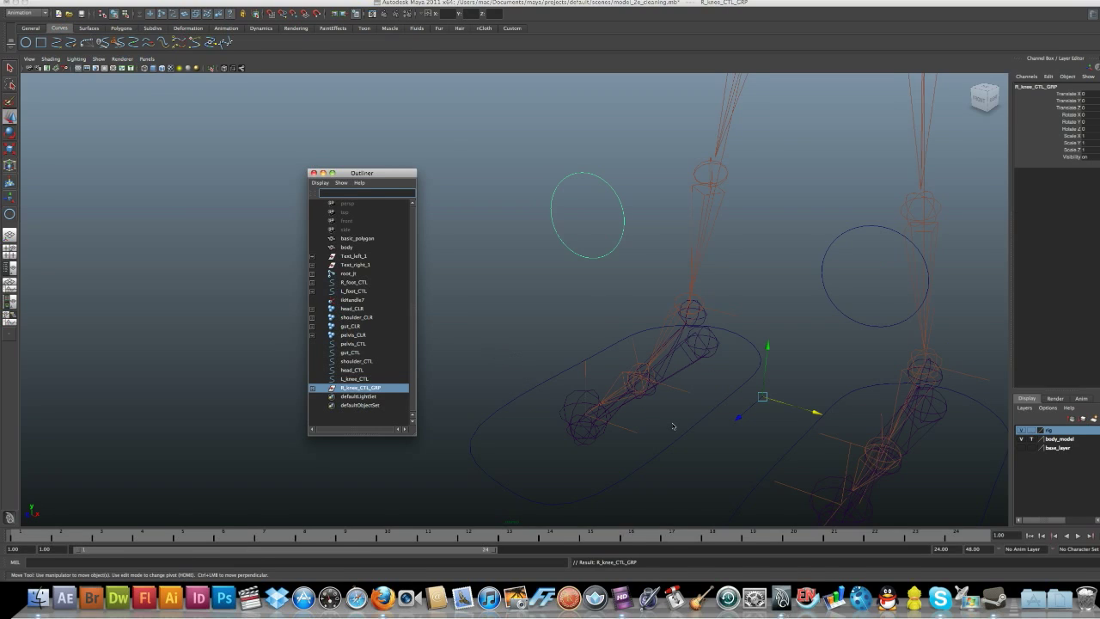
- Move the pivot of R_knee_CTL_GRP onto the right foot's heel joint and clear the Outliner filter text
scroll(750, 411, "up", 4)
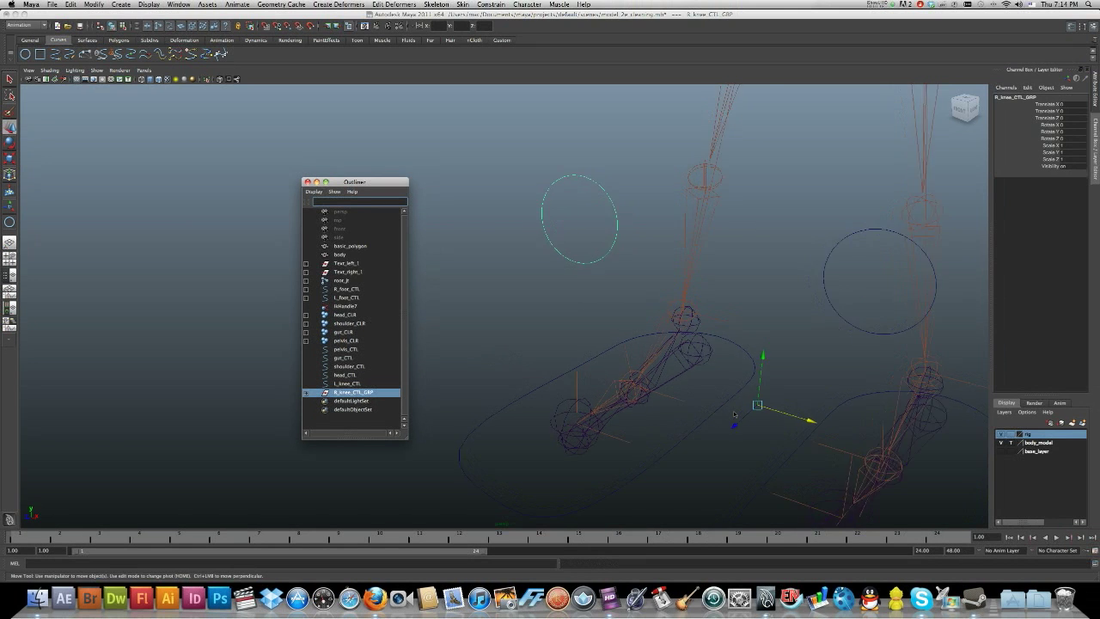
middle_click_drag(744, 410, 652, 361, "alt")
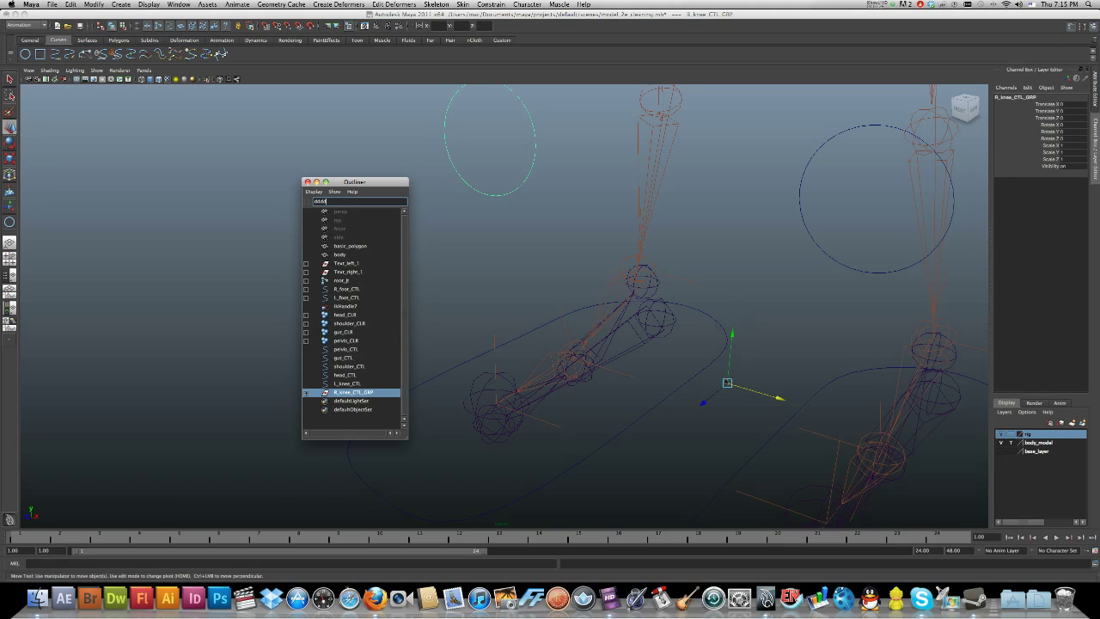
left_click(727, 382)
key("Home")
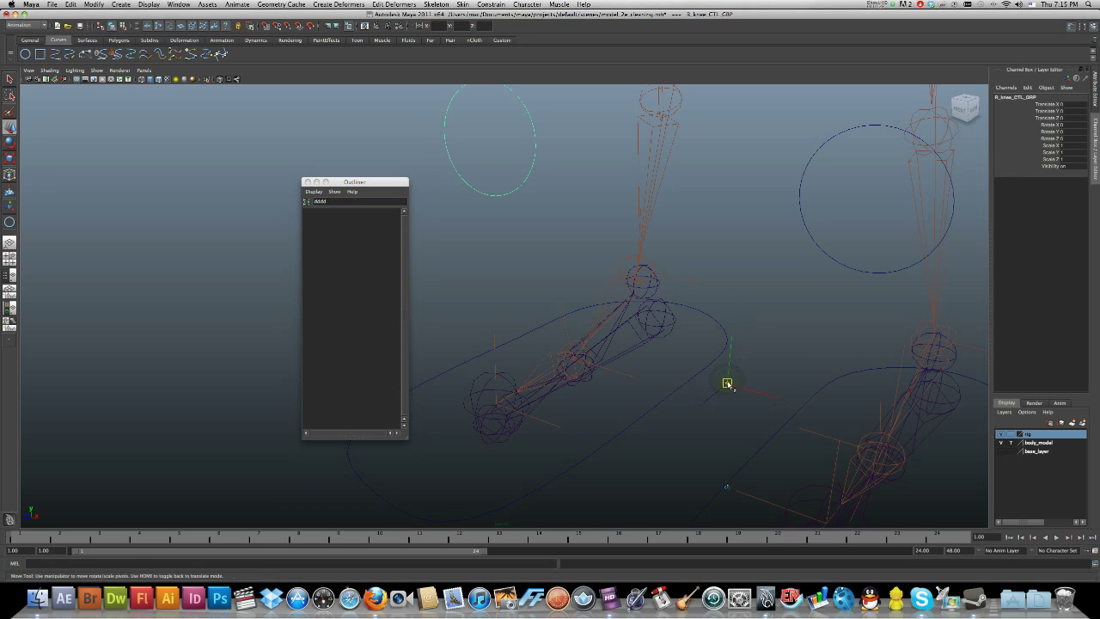
left_click_drag(729, 384, 655, 316)
key("Home")
double_click(319, 201)
key("BackSpace")
key("Return")
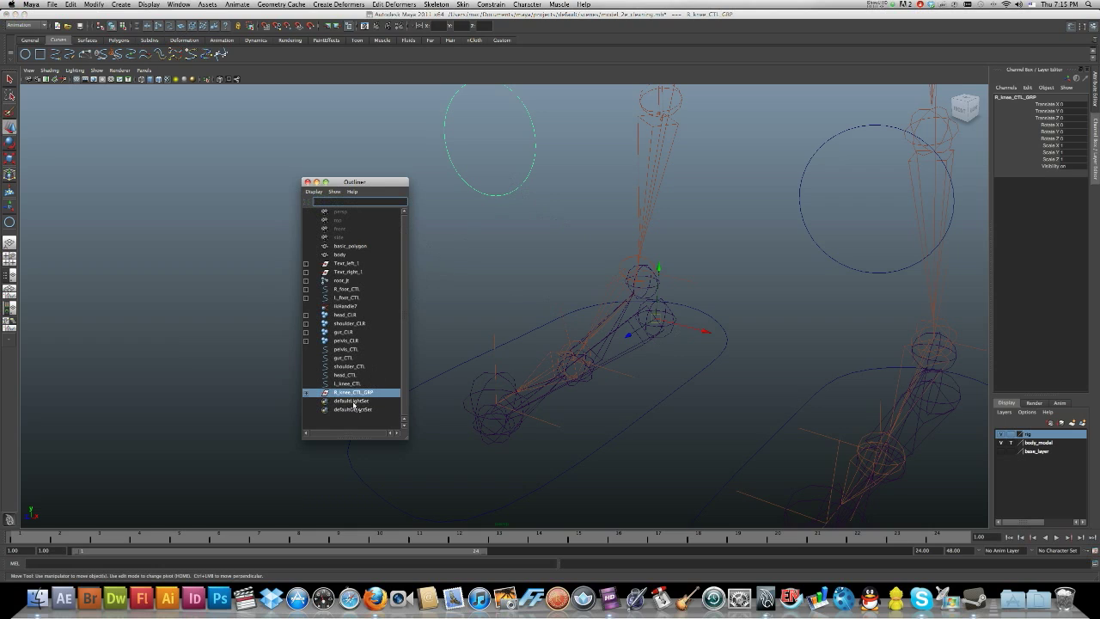
- Parent R_knee_CTL_GRP under the right foot control, R_foot_CTL
left_click(692, 312, "shift")
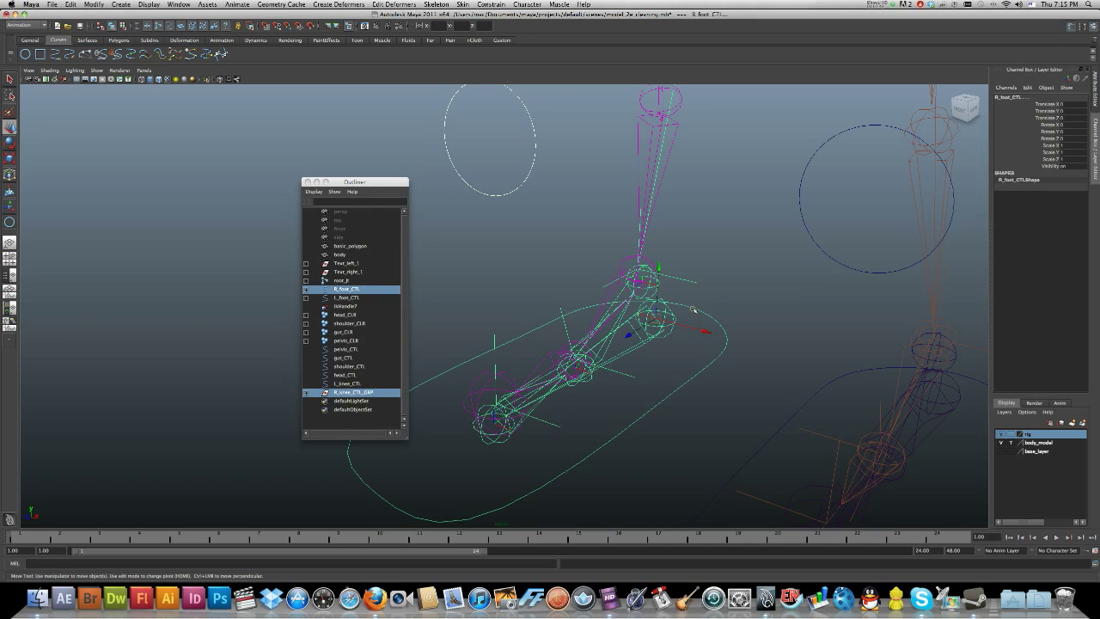
key("p")
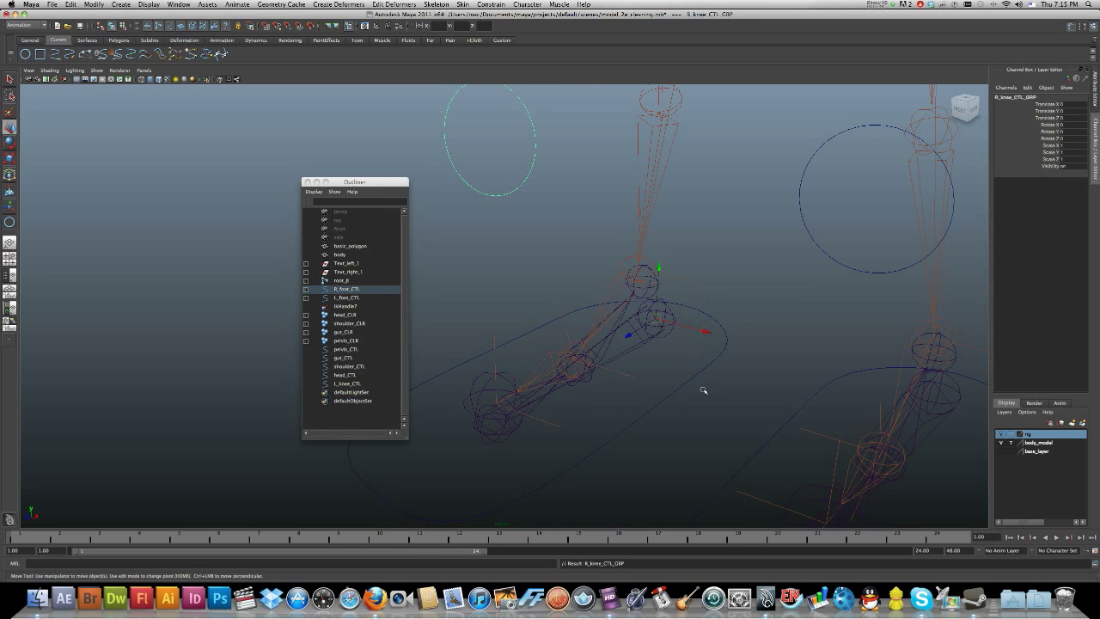
left_click(701, 391)
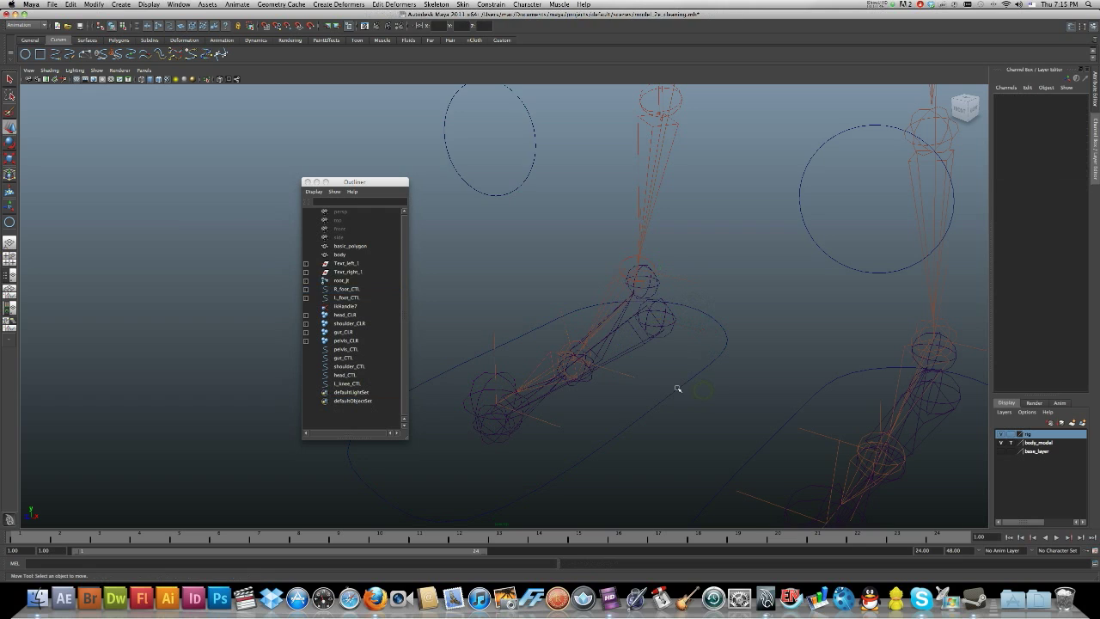
- Test the knee parenting by moving the right foot control, and undo the move
left_click(679, 388)
left_click_drag(659, 268, 688, 262)
key("z")
left_click(740, 265)
- Group the left knee control circle on its own and name the group L_knee_CTL_GRP
left_click_drag(760, 258, 666, 259, "alt")
left_click(666, 258)
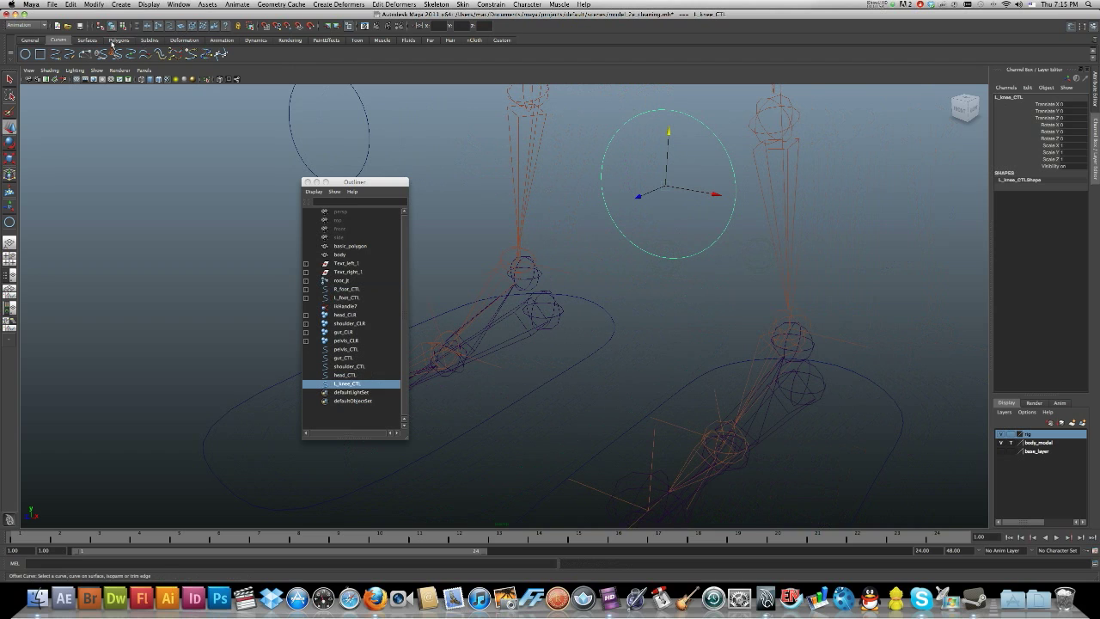
left_click(70, 5)
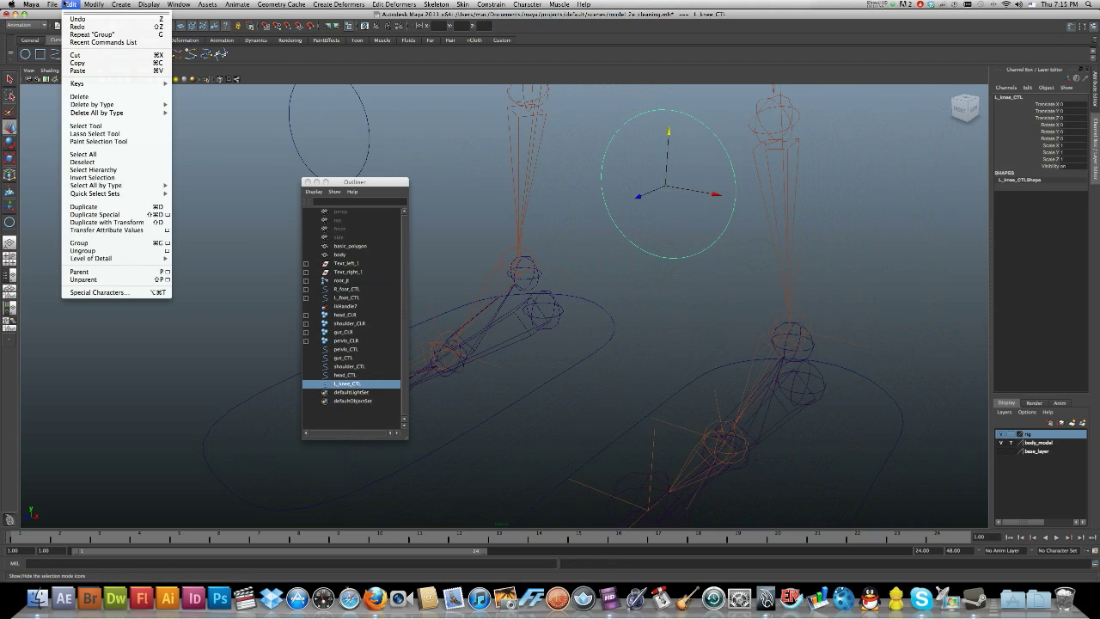
left_click(110, 243)
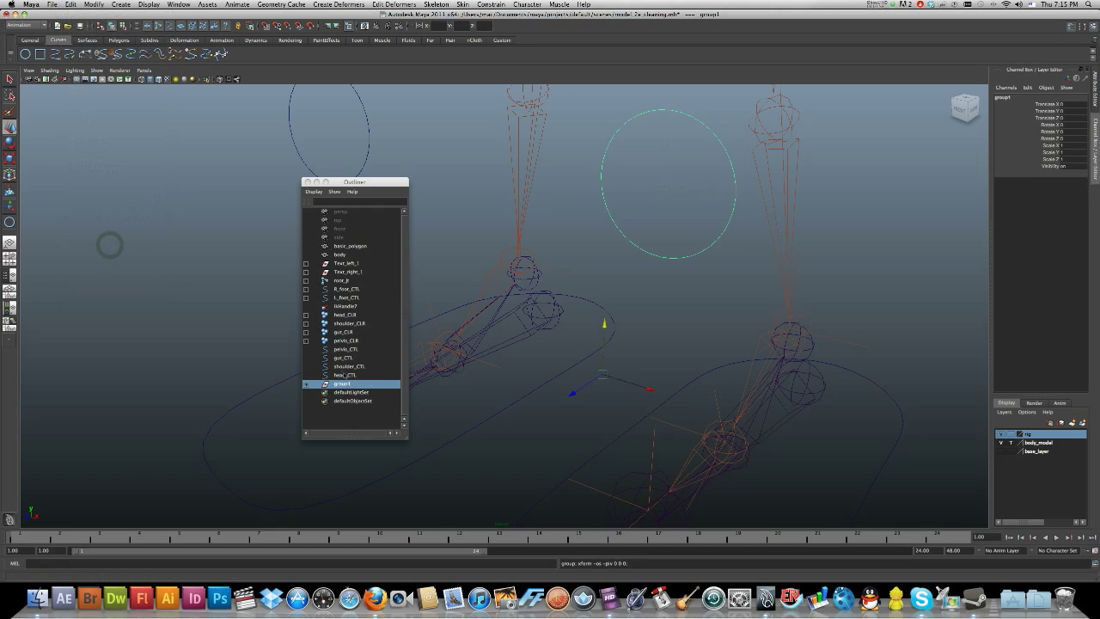
double_click(347, 384)
type("L_knee_CTL_GRP")
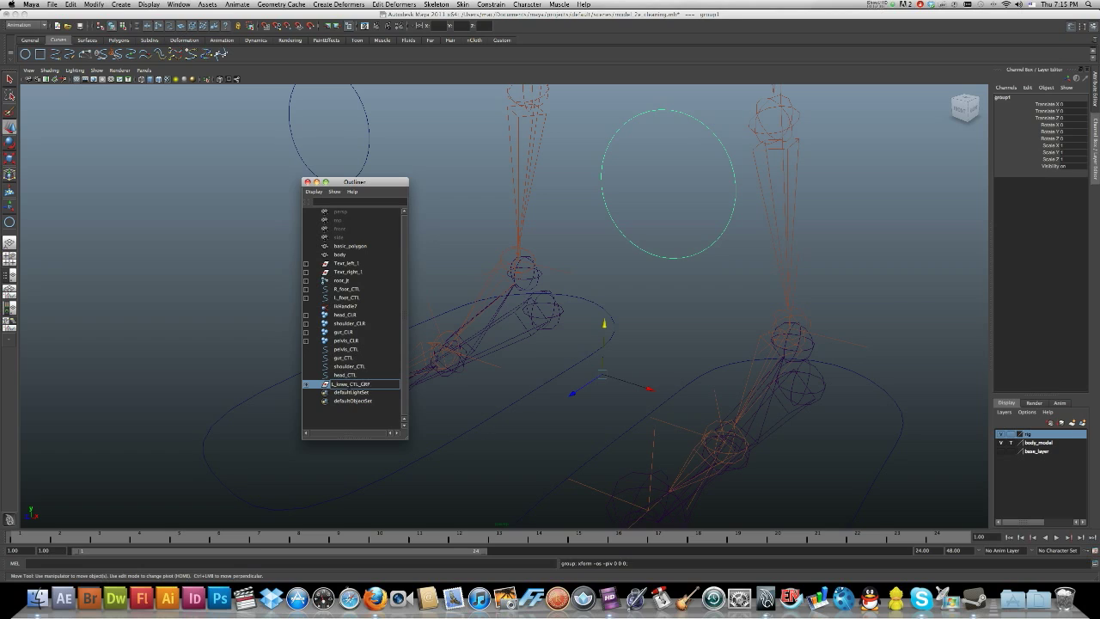
key("Return")
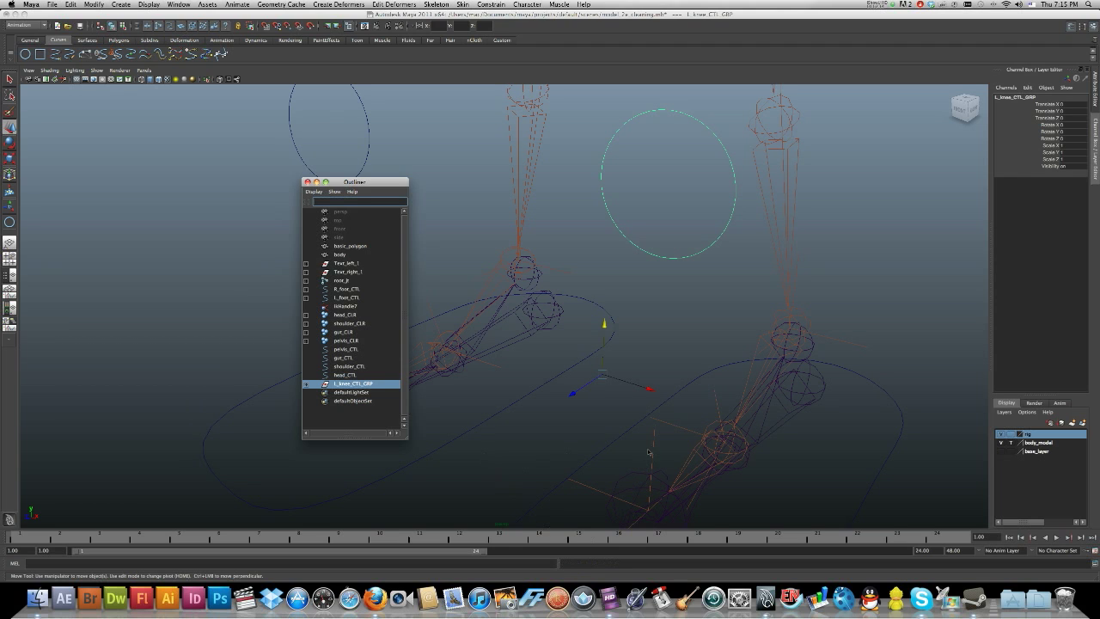
left_click_drag(686, 424, 614, 419, "alt")
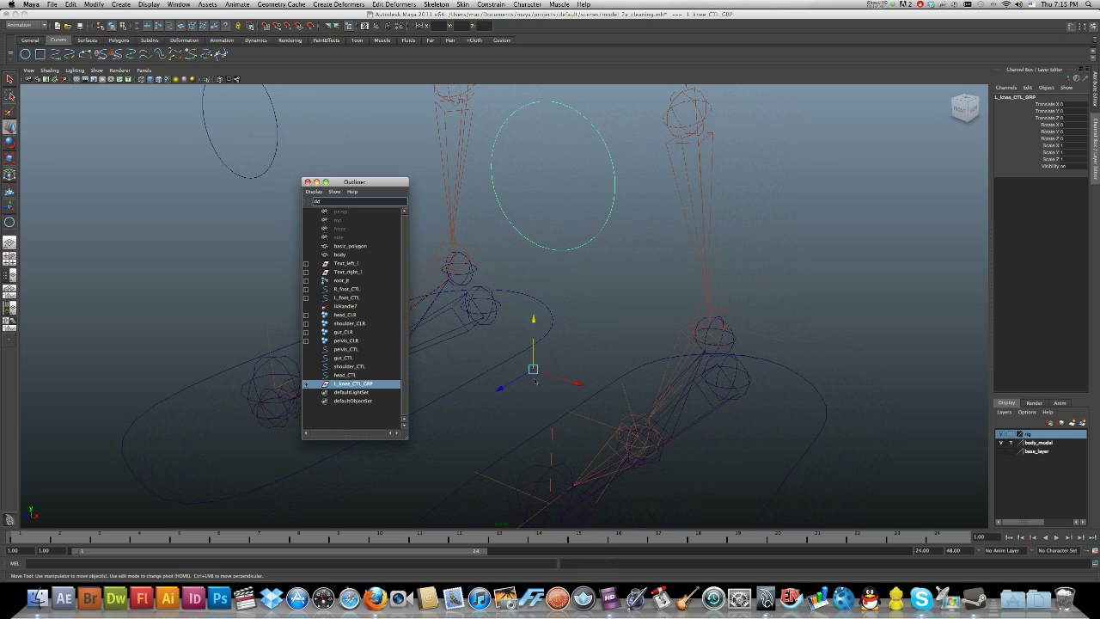
key("BackSpace")
key("BackSpace")
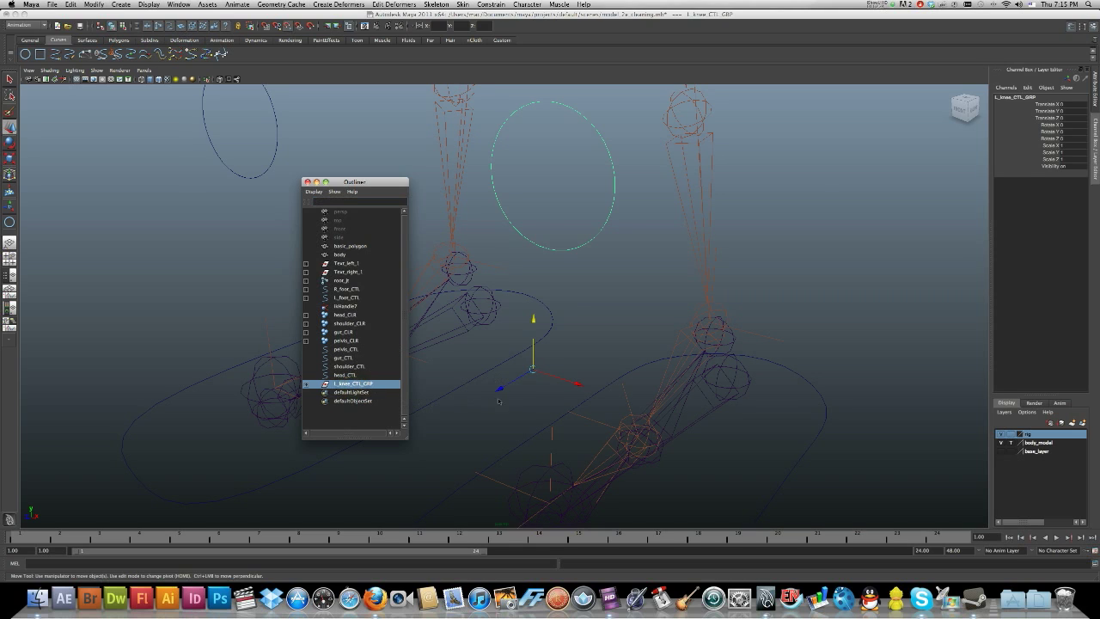
left_click_drag(533, 371, 671, 372)
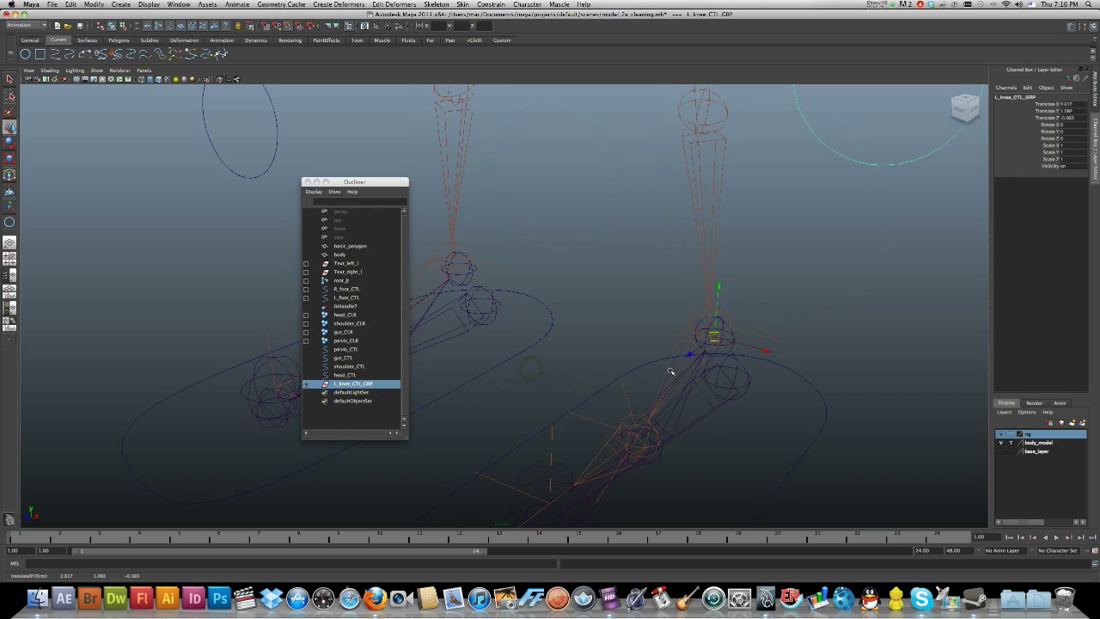
key("z")
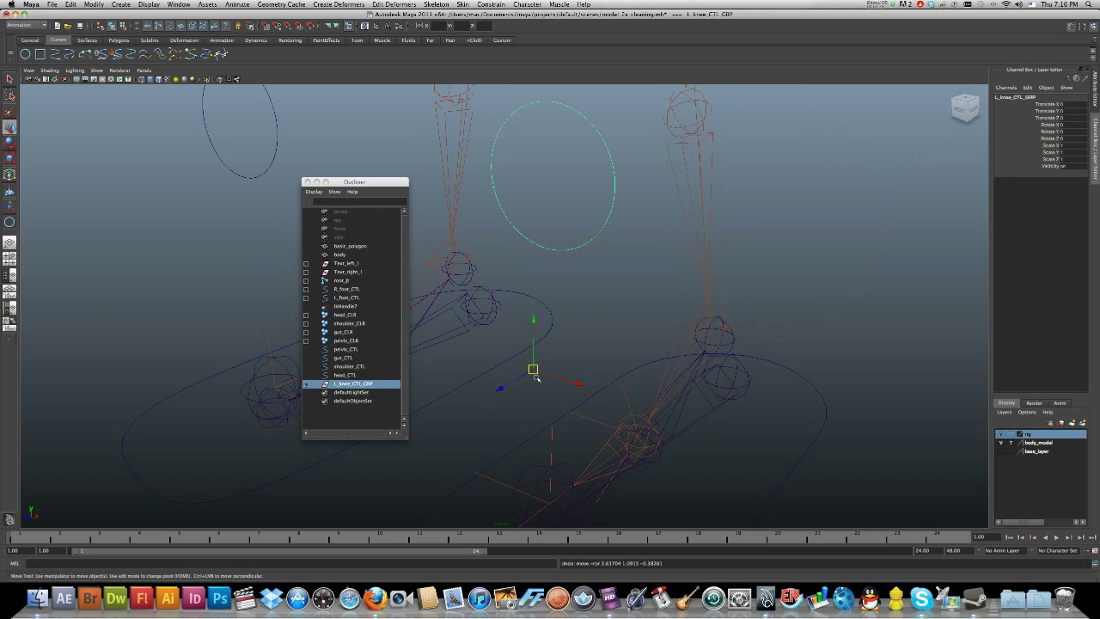
- Move the pivot of L_knee_CTL_GRP onto the left foot's heel joint
key("Home")
left_click_drag(533, 370, 725, 397)
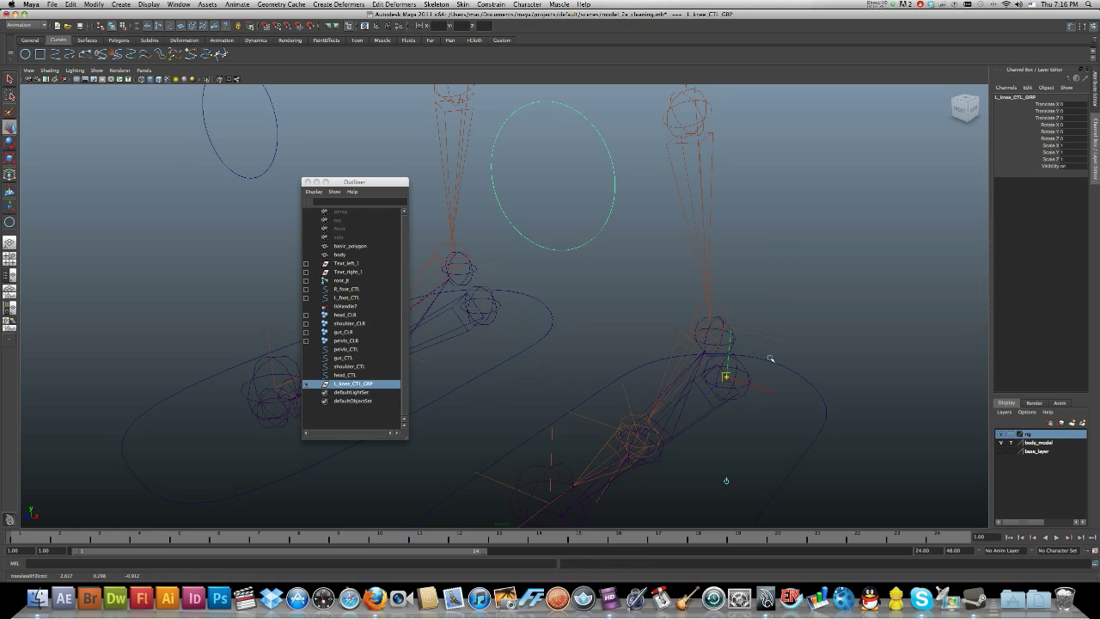
- Parent L_knee_CTL_GRP under the left foot control, L_foot_CTL
left_click(377, 383)
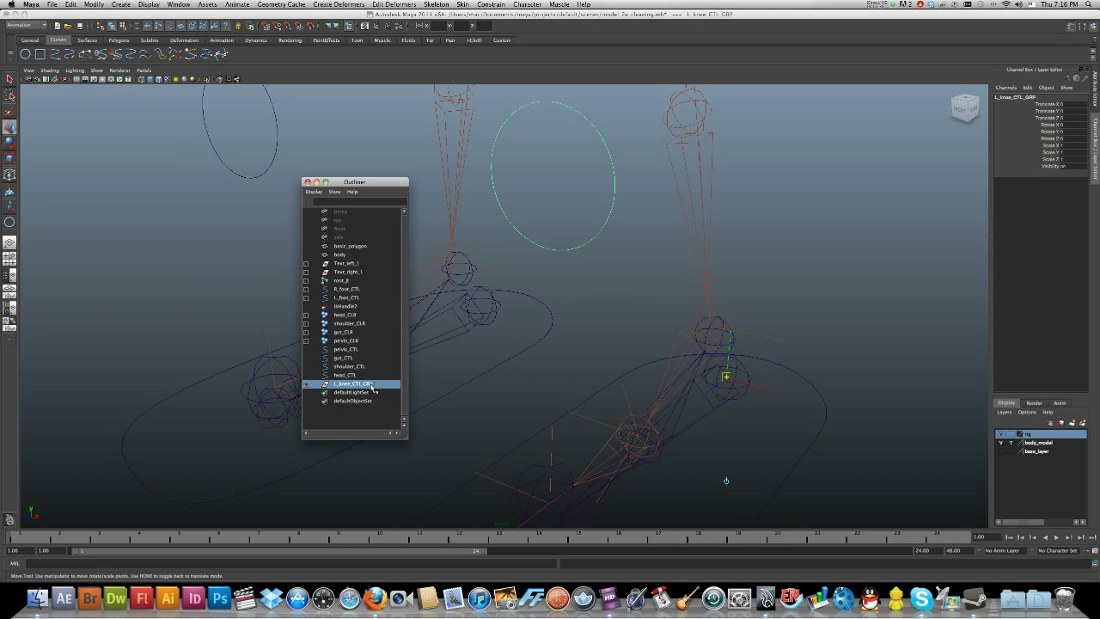
left_click(801, 380)
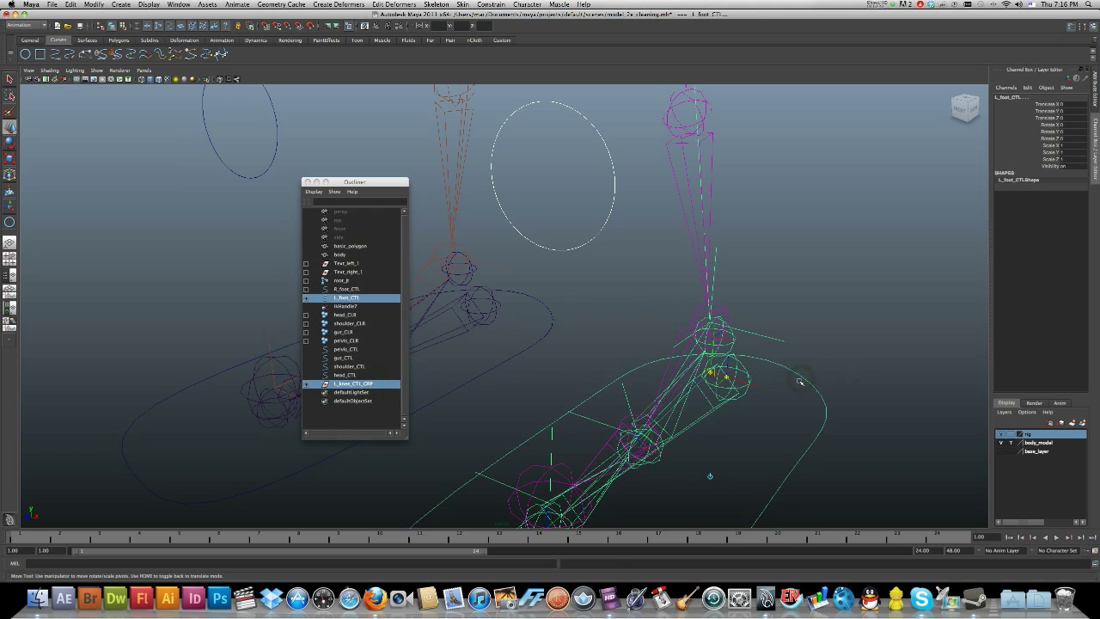
key("p")
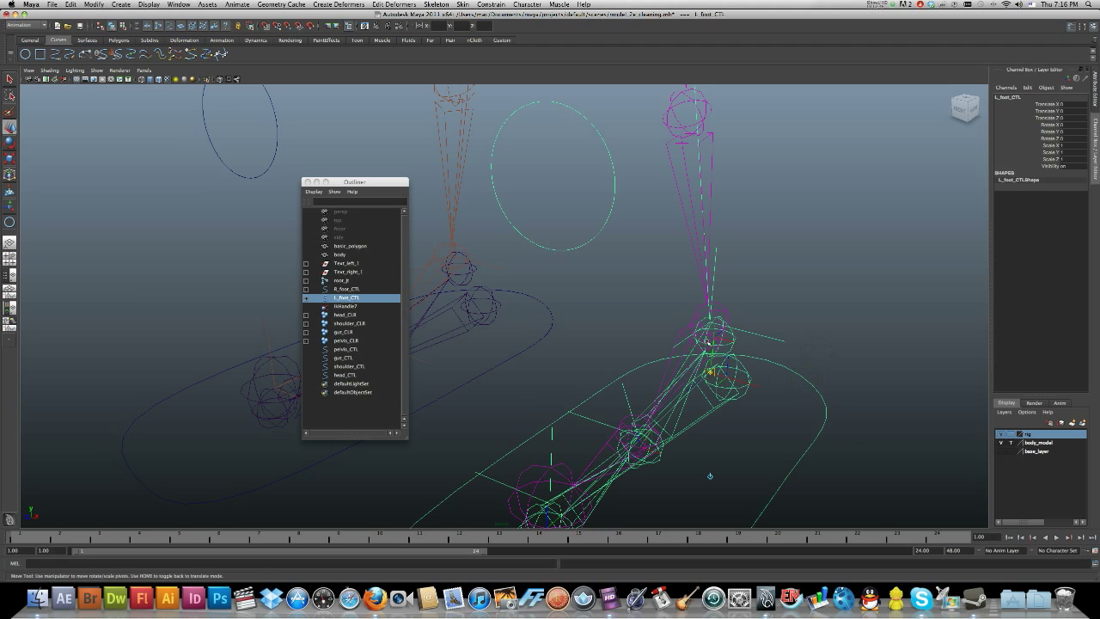
- Test the left knee parenting by raising the left foot control, undo the move and clear the selection
left_click_drag(715, 331, 718, 292)
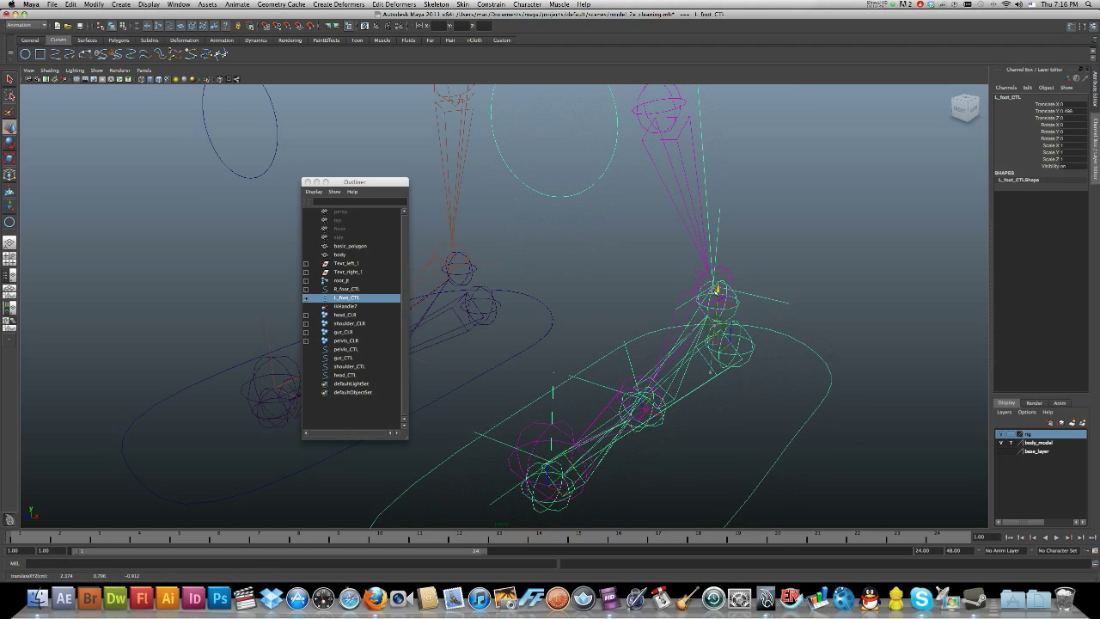
key("ctrl+z")
left_click(741, 284)
- Show the grid and draw a large NURBS circle around the feet, near the grid's centre
right_click_drag(741, 285, 557, 270, "alt")
middle_click_drag(556, 269, 653, 331, "alt")
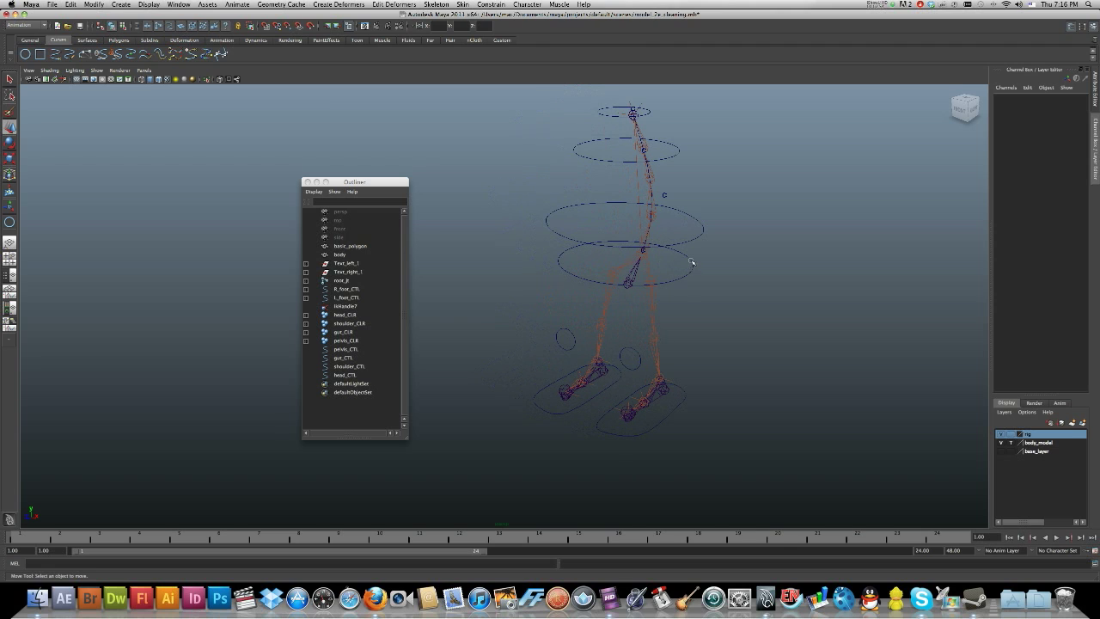
mouse_move(692, 261)
left_mouse_down("alt")
mouse_move(673, 273)
mouse_move(679, 265)
left_mouse_up("alt")
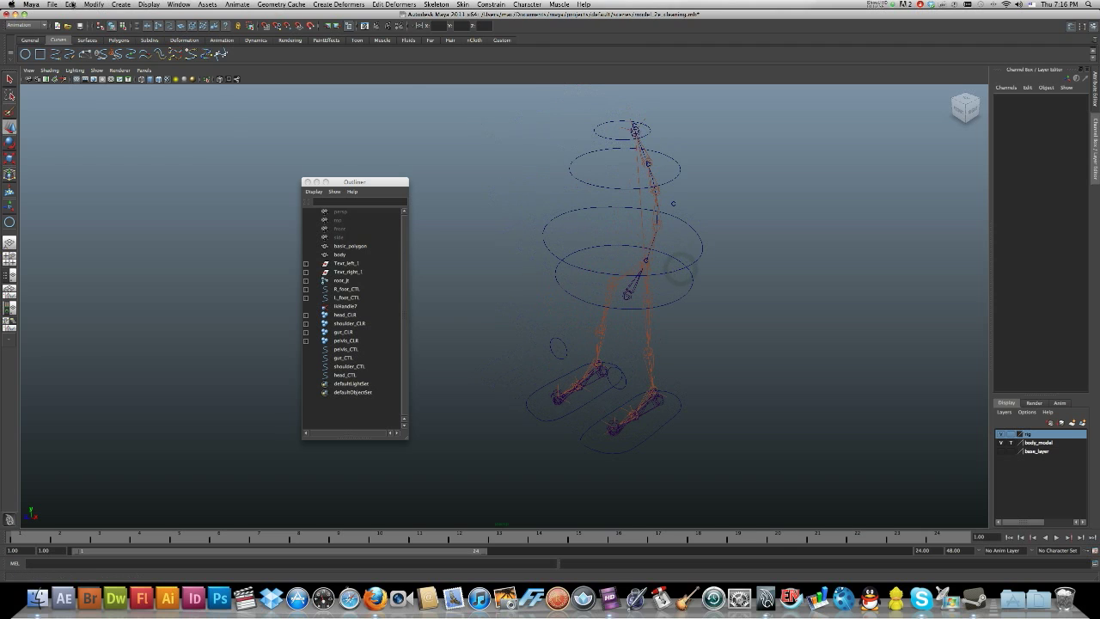
left_click(148, 4)
left_click(156, 24)
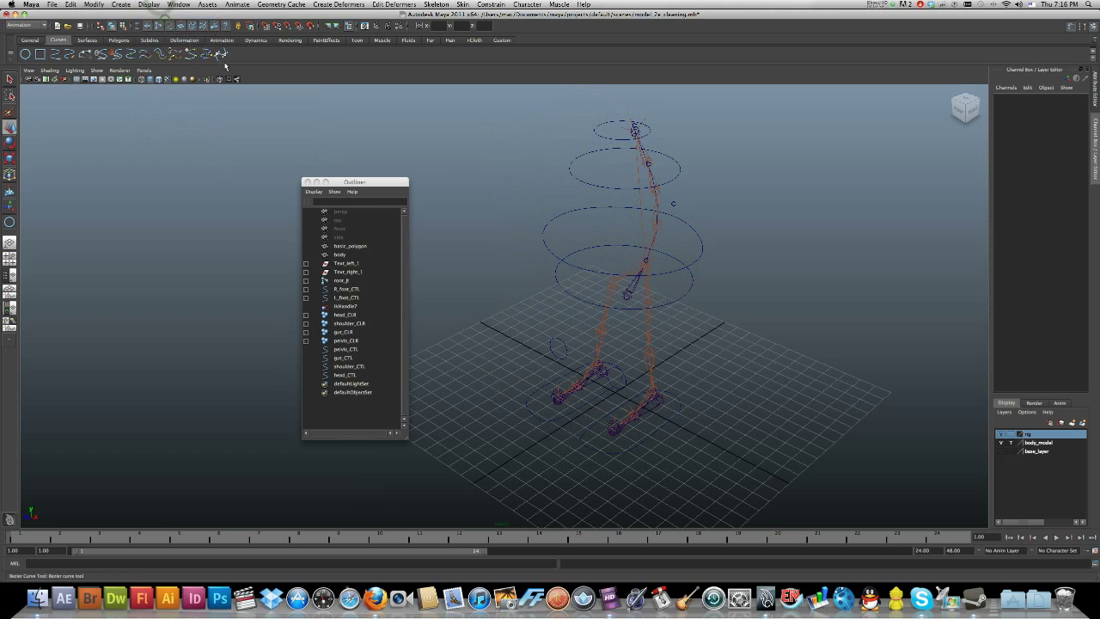
left_click(26, 53)
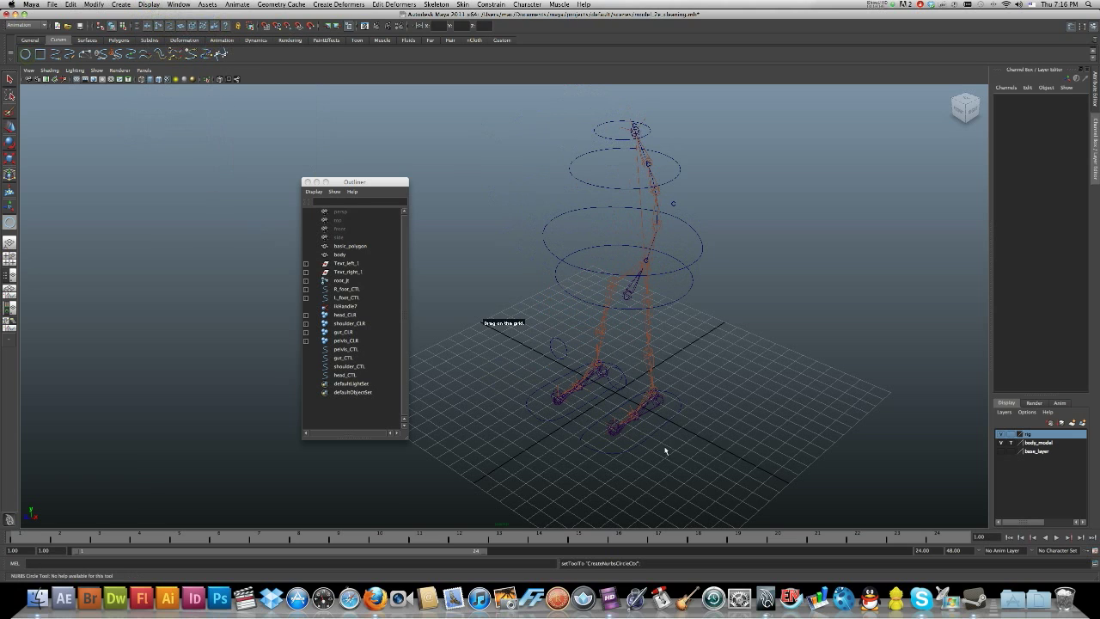
left_click_drag(616, 397, 719, 459)
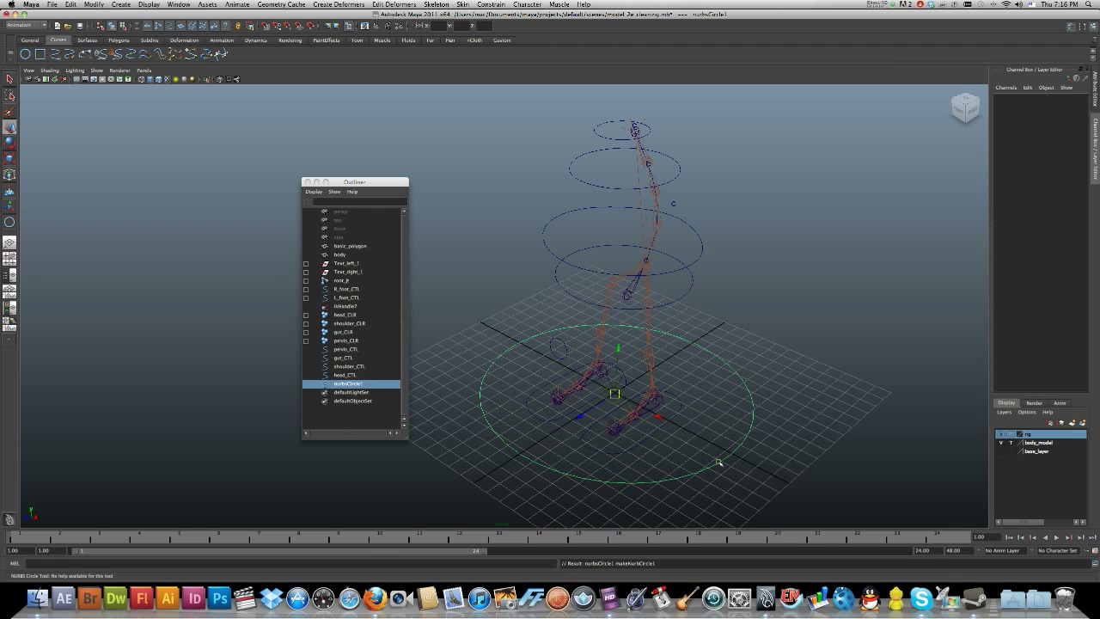
- Show the body_model layer and snap the new circle up onto the root joint
left_click(1001, 443)
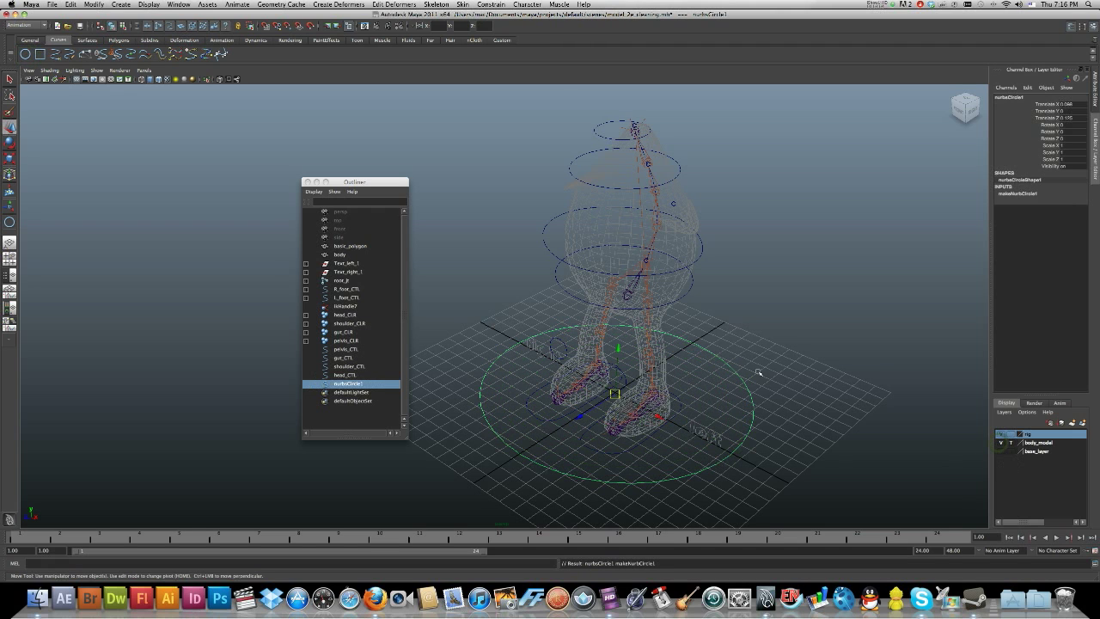
key("x")
left_click_drag(615, 396, 628, 296)
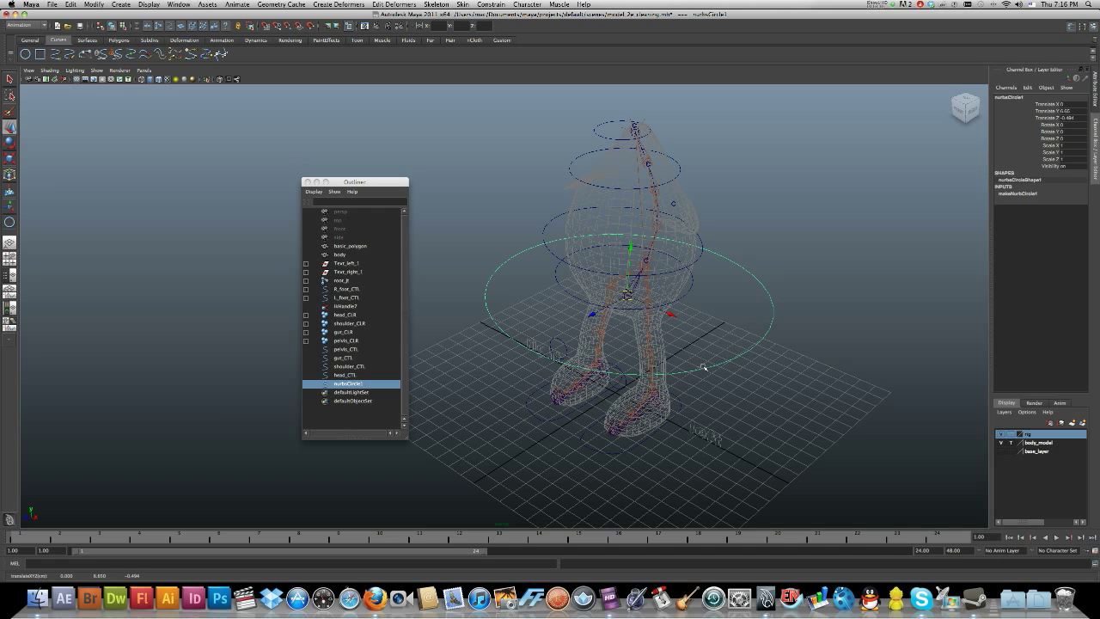
- Scale the new circle down around the hips, reshape it with its side control vertices and return to object mode
key("r")
left_click_drag(628, 298, 636, 328)
right_click_drag(663, 344, 614, 342)
left_click(713, 331)
left_click_drag(575, 306, 525, 252, "alt")
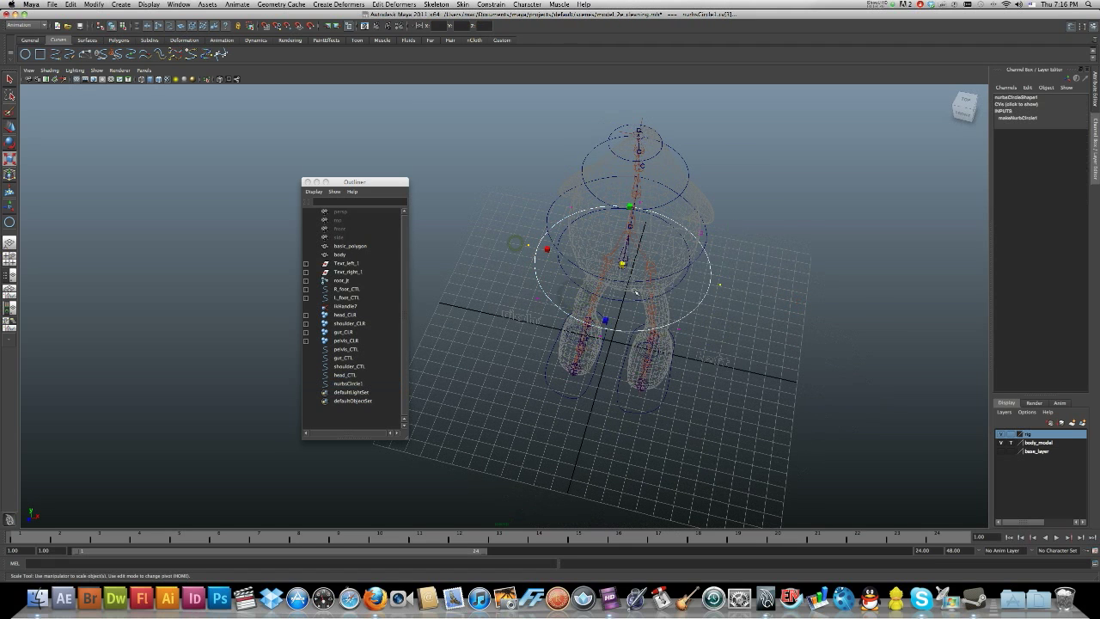
left_click_drag(517, 243, 560, 318)
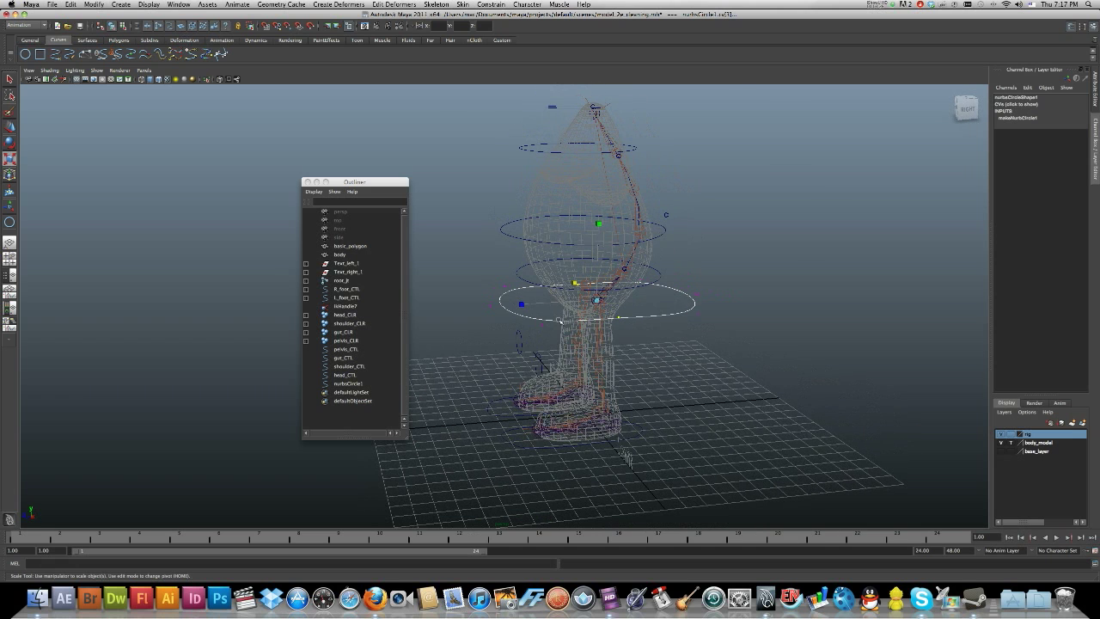
right_click(560, 320)
left_click(548, 322)
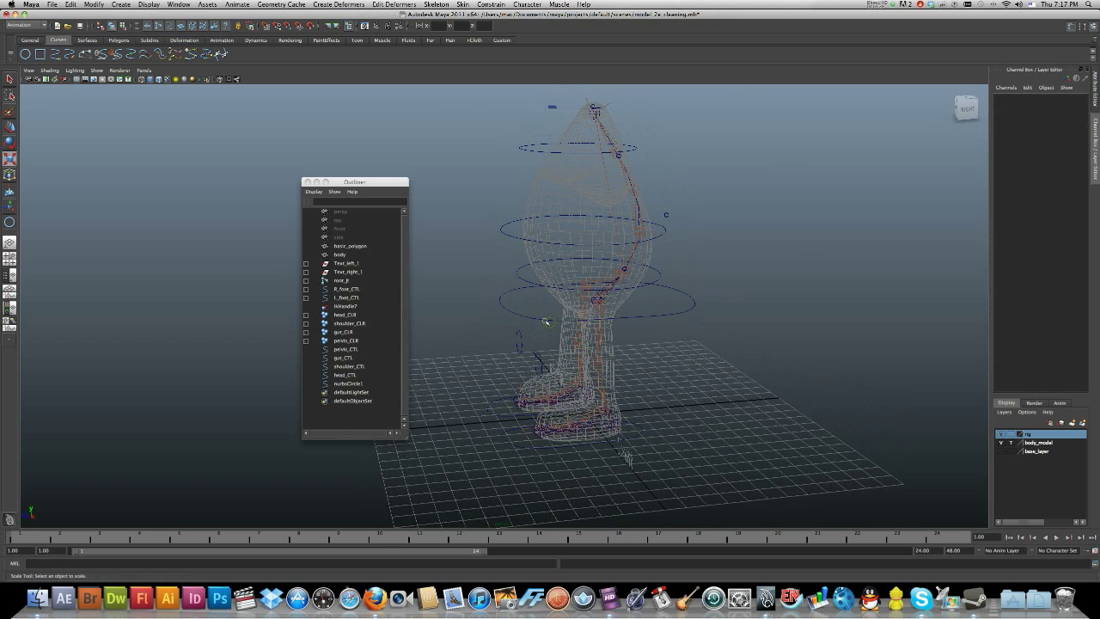
- Delete the history of the new hip circle and freeze its transformations
left_click(549, 321)
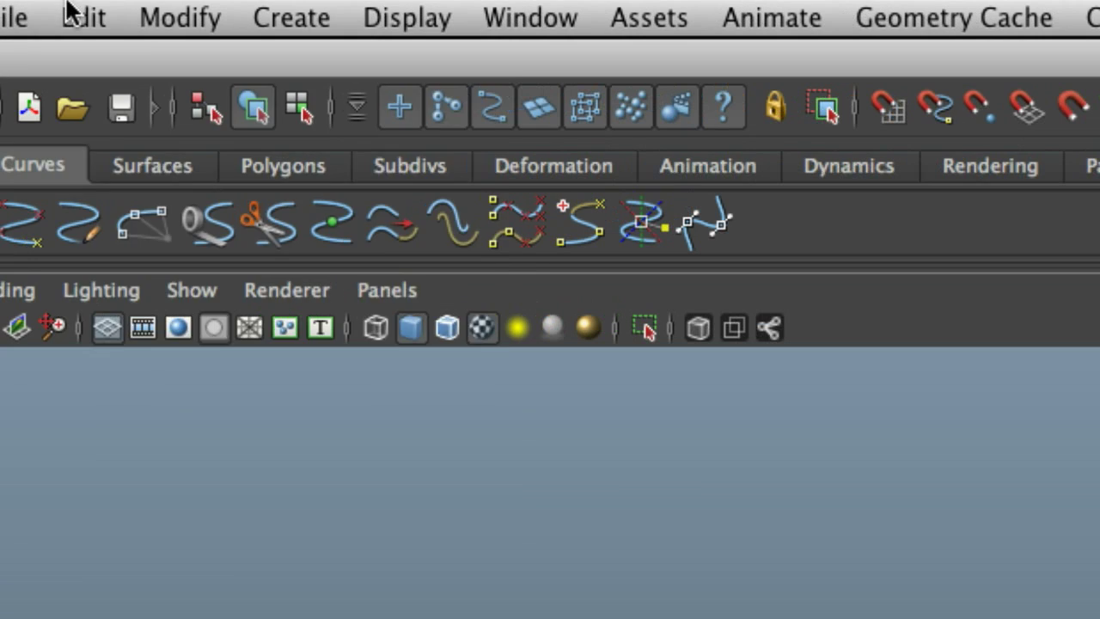
left_click(71, 4)
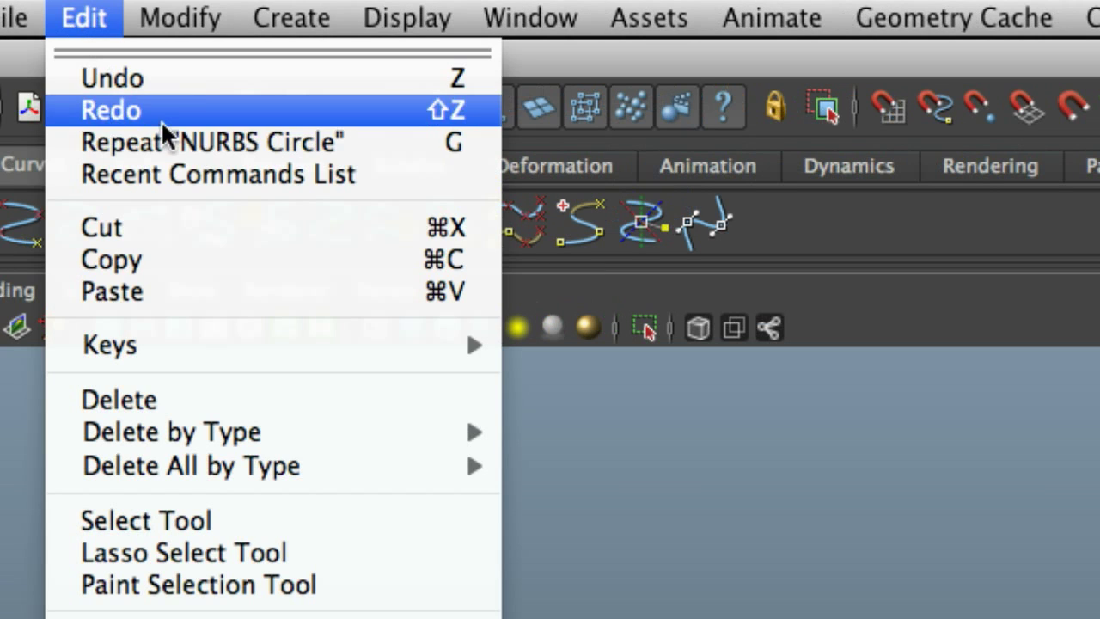
mouse_move(319, 432)
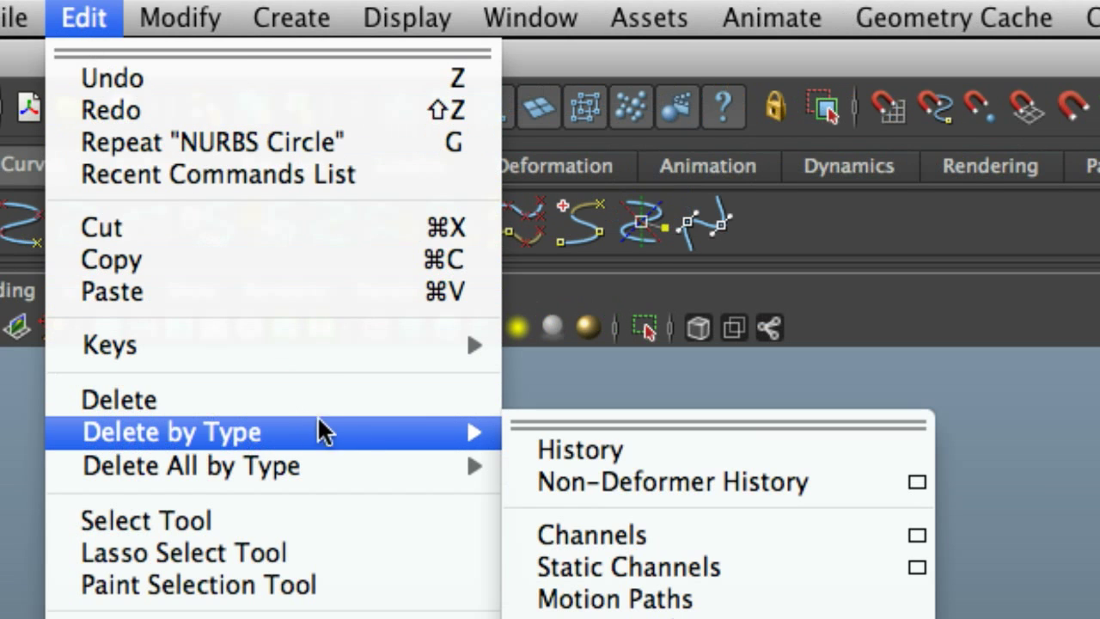
left_click(526, 452)
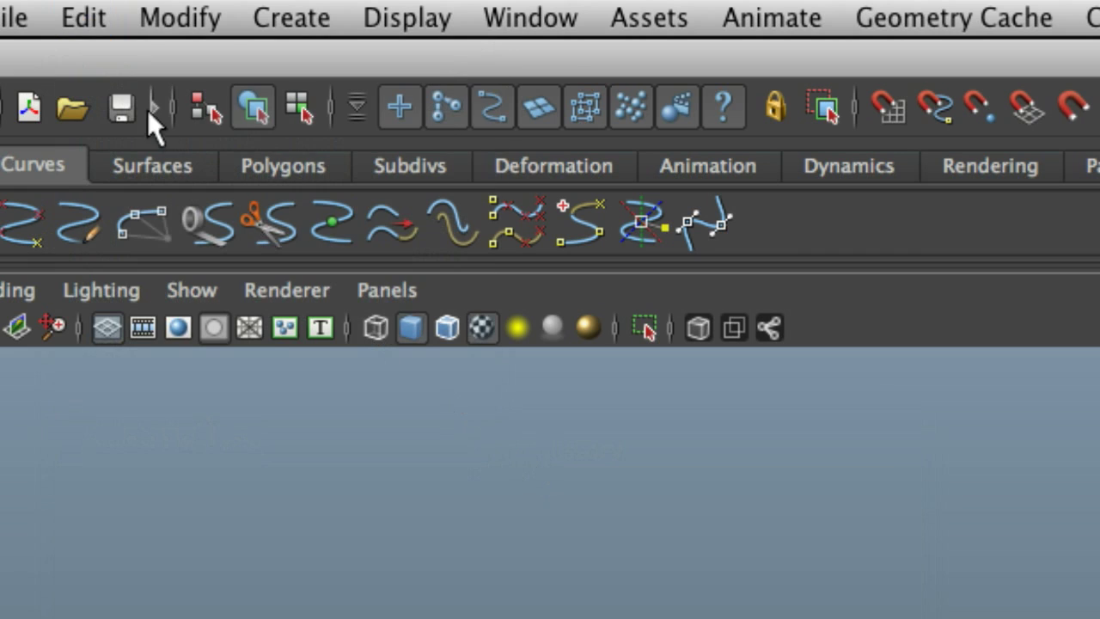
left_click(163, 19)
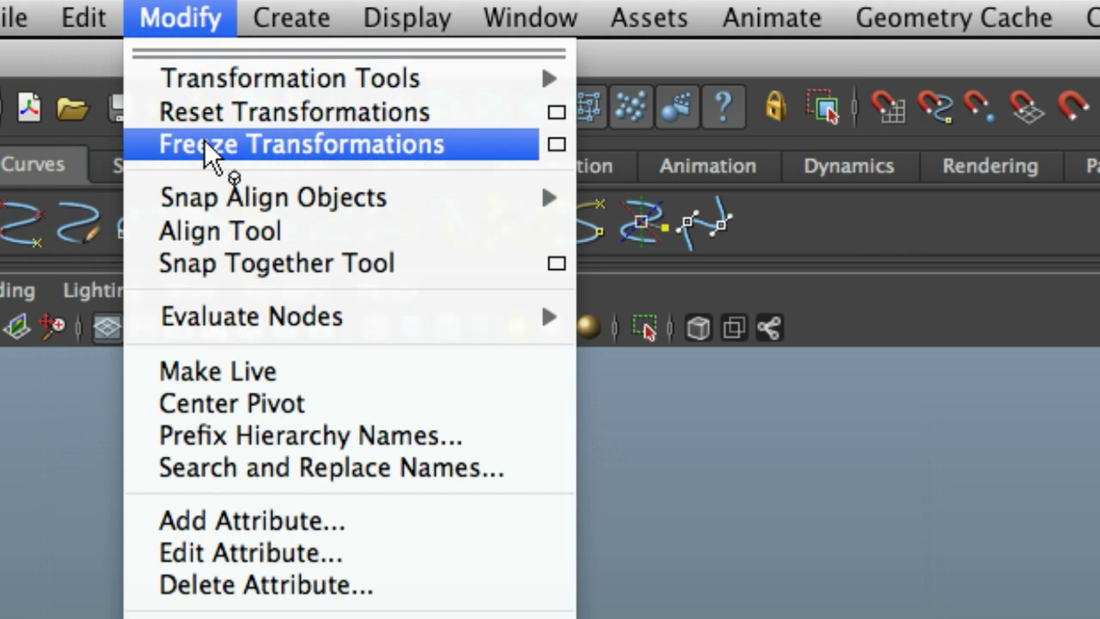
left_click(148, 147)
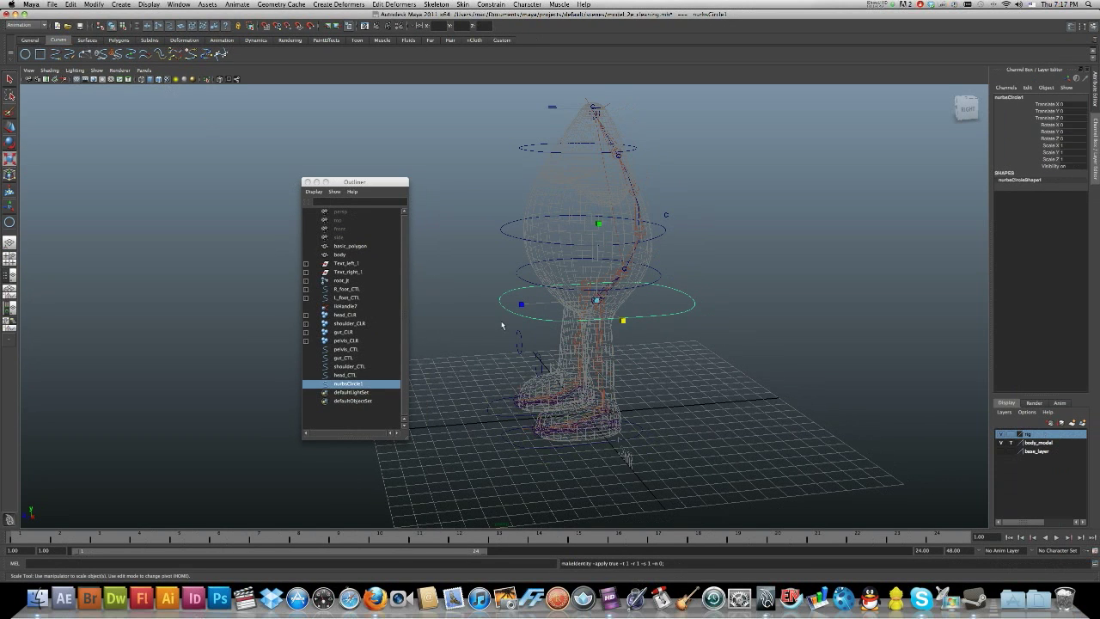
- Hide the body_model layer and the grid
left_click(502, 329)
left_click(1000, 443)
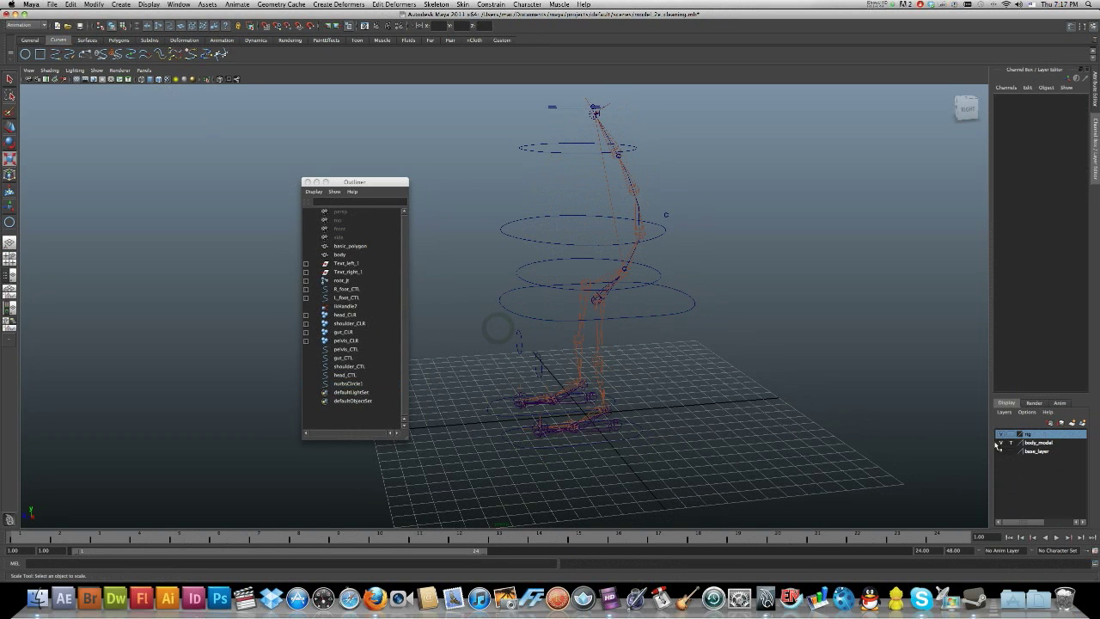
left_click(149, 4)
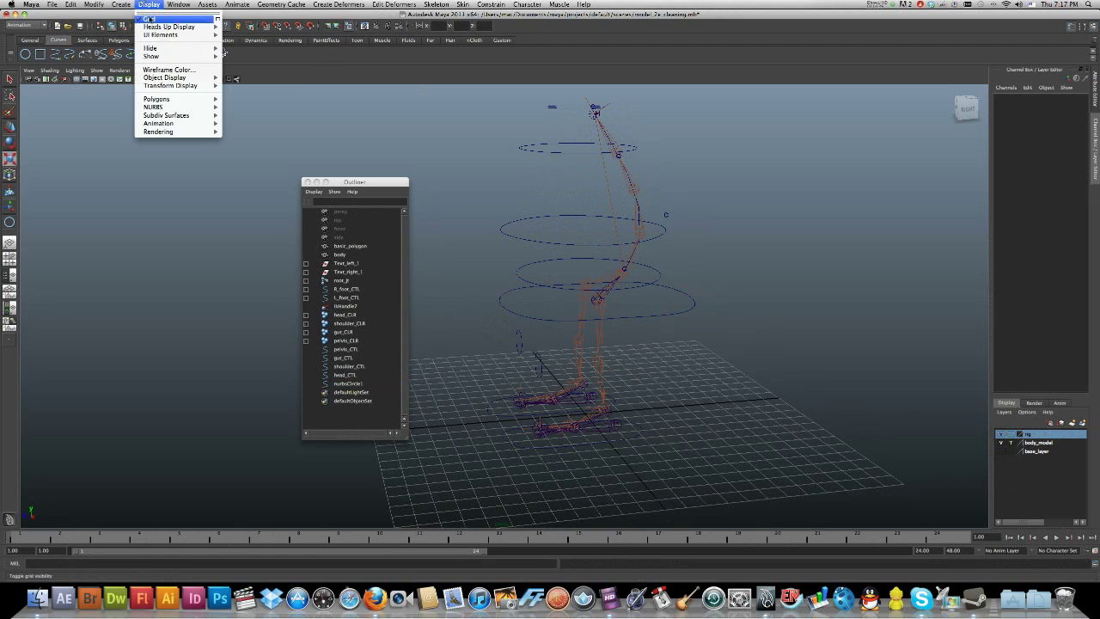
left_click(147, 18)
- Rename the new circle around the root joint as root_CTL
mouse_move(628, 344)
left_mouse_down("alt")
mouse_move(646, 349)
mouse_move(626, 344)
left_mouse_up("alt")
left_click(623, 342)
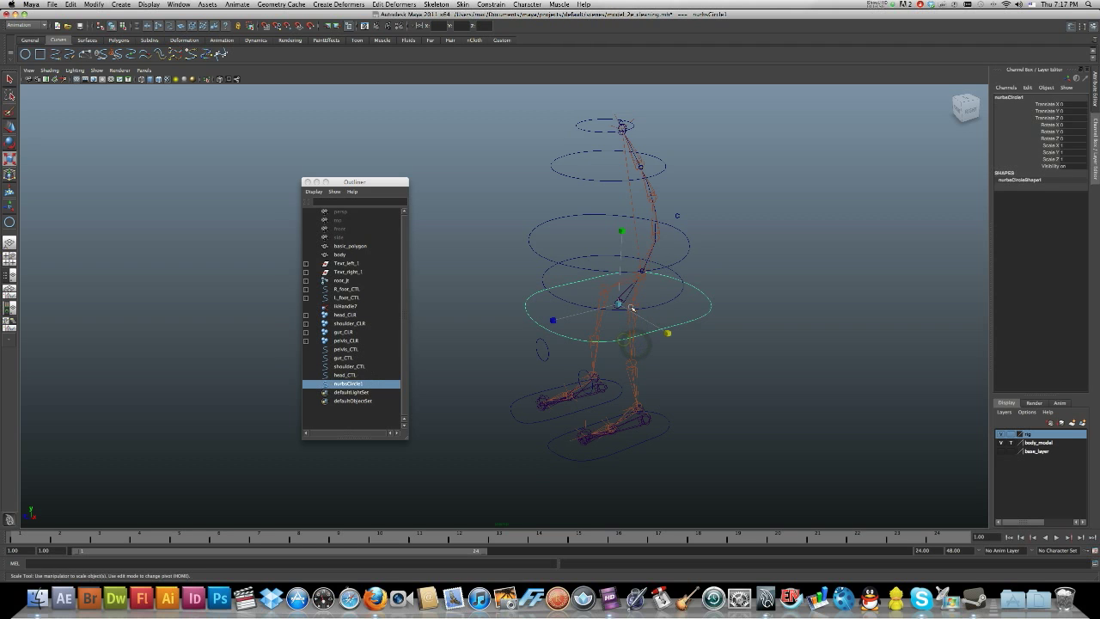
scroll(629, 307, "up", 5)
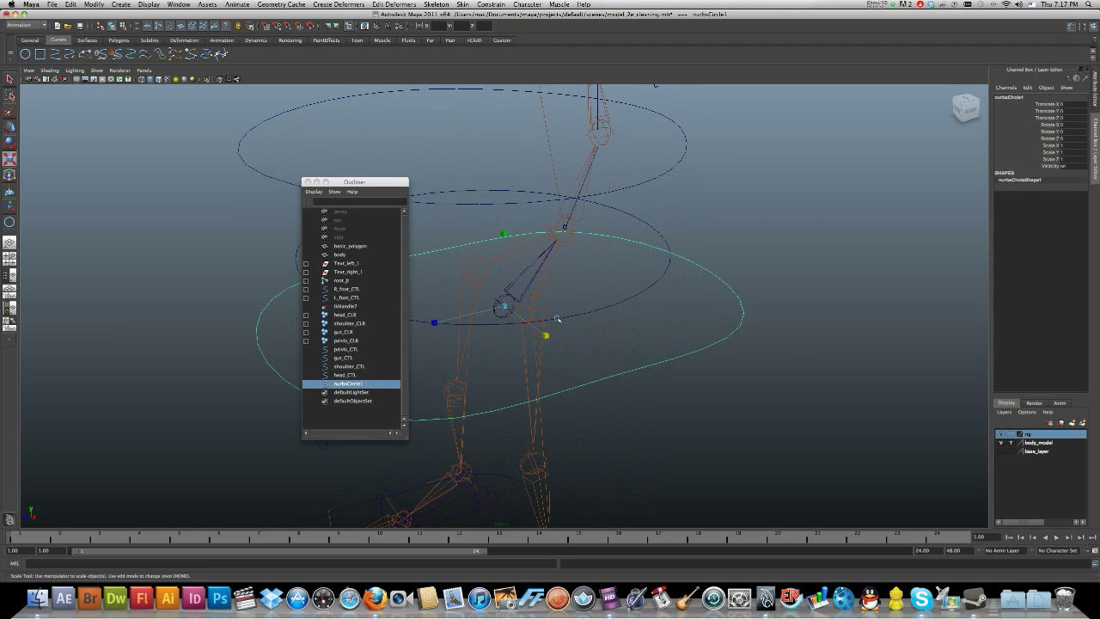
left_click_drag(557, 319, 565, 314, "alt")
left_click(566, 323)
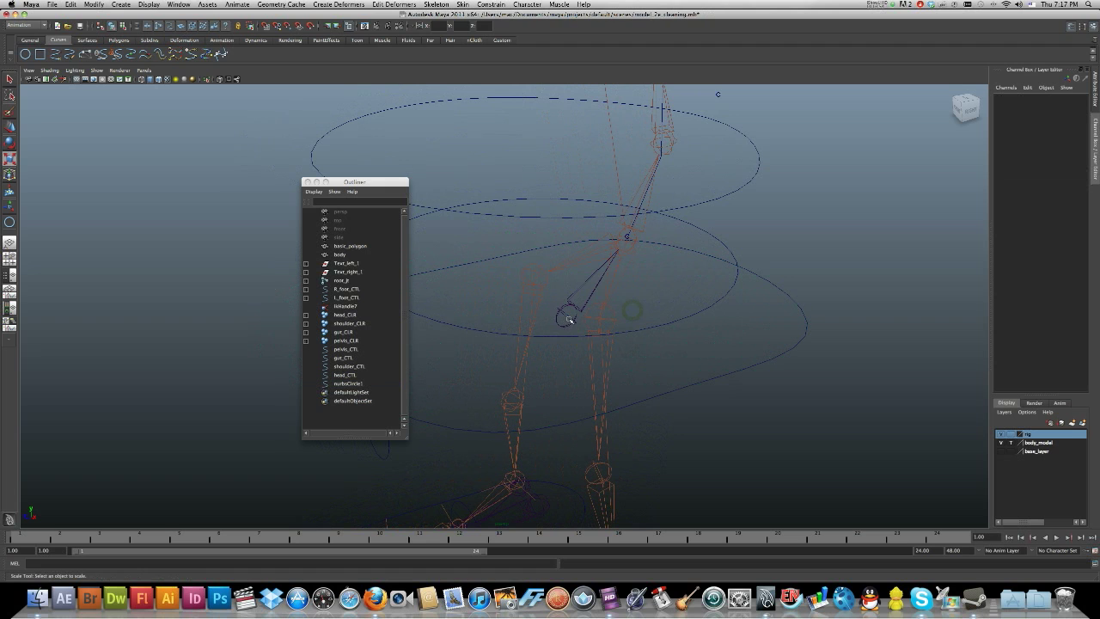
left_click(569, 320)
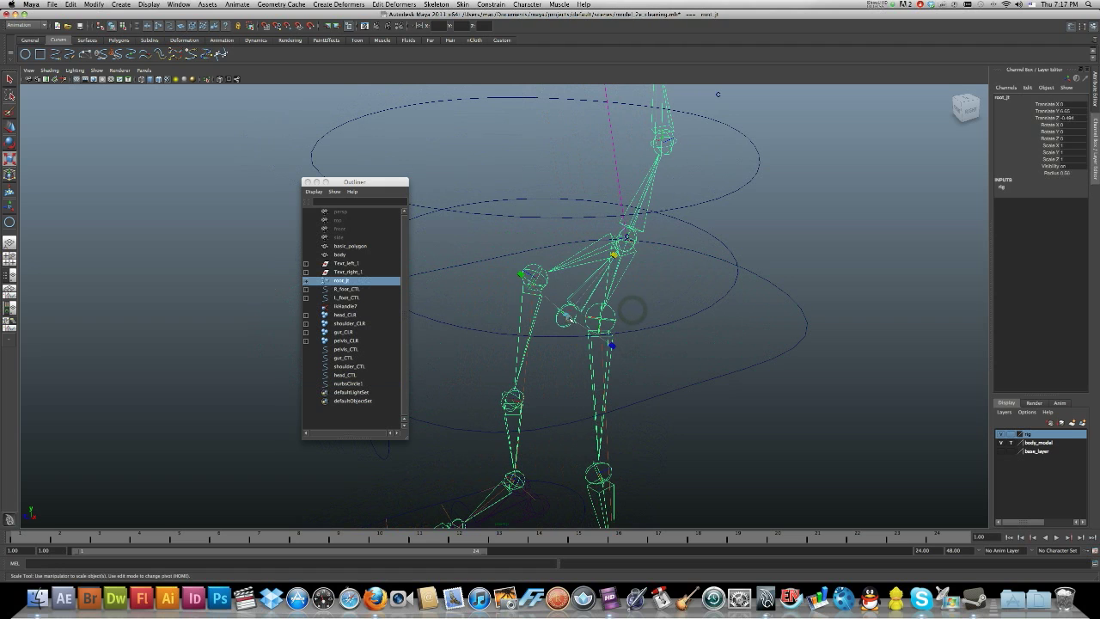
left_click(561, 424)
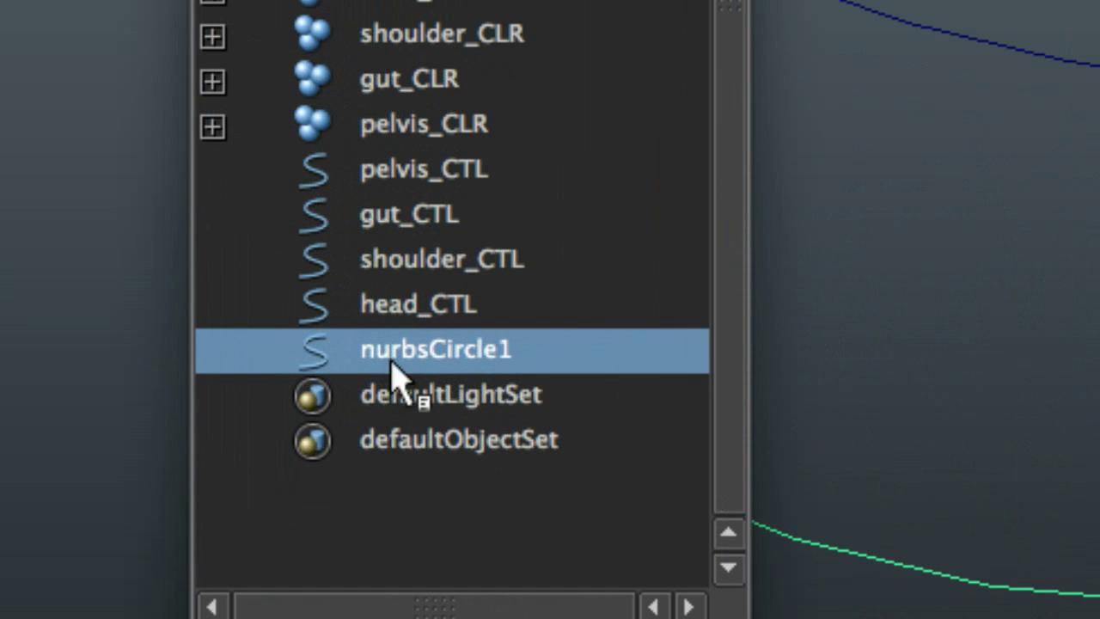
double_click(393, 361)
type("r")
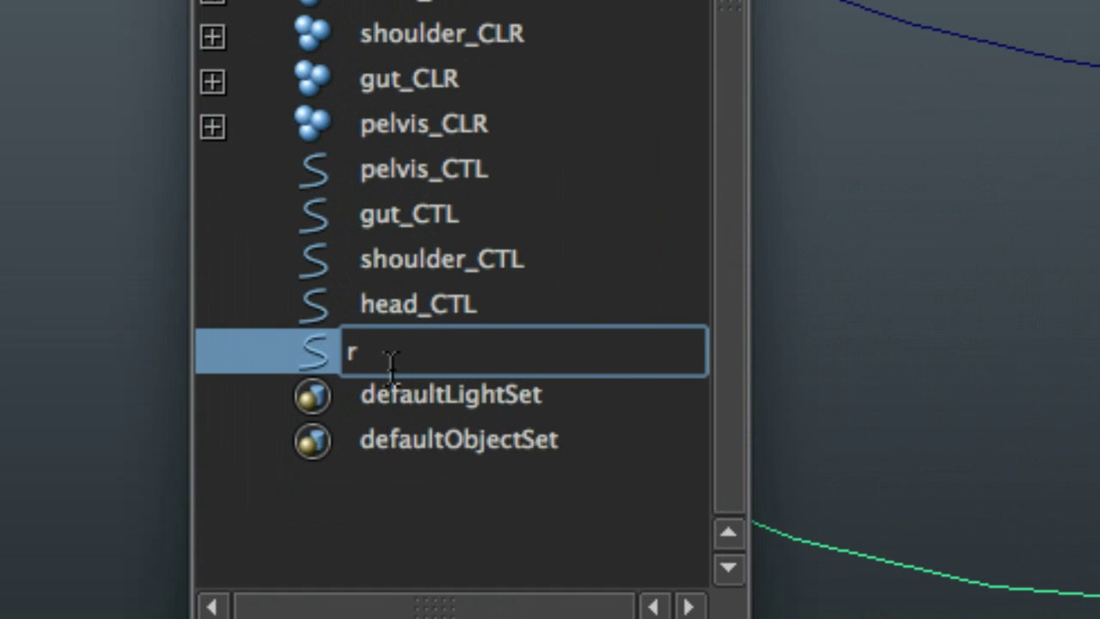
type("oot_CTL")
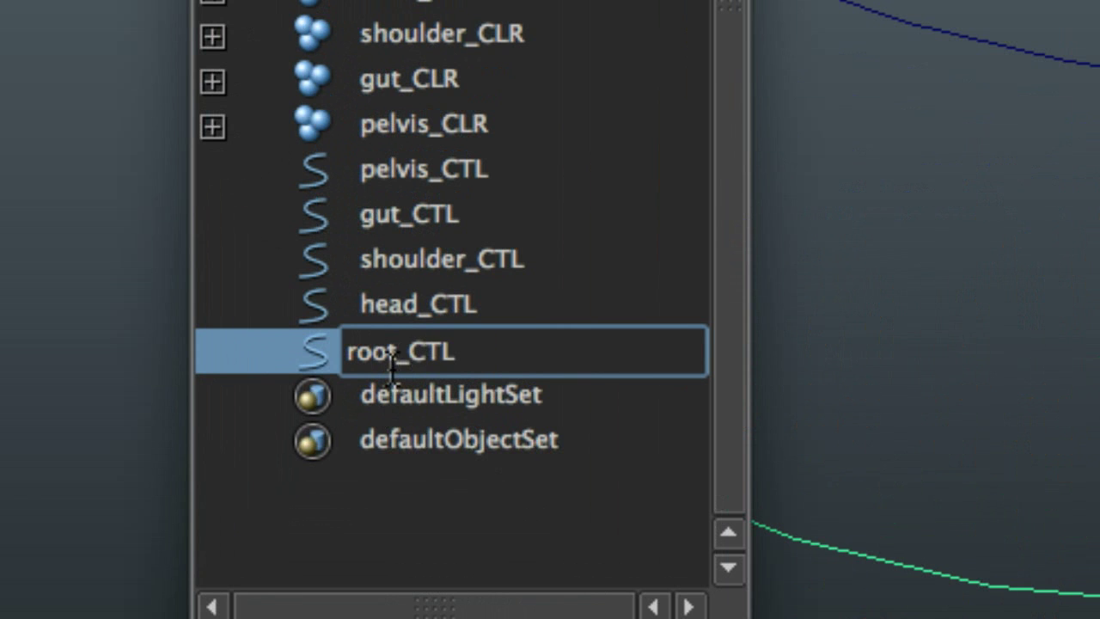
key("Return")
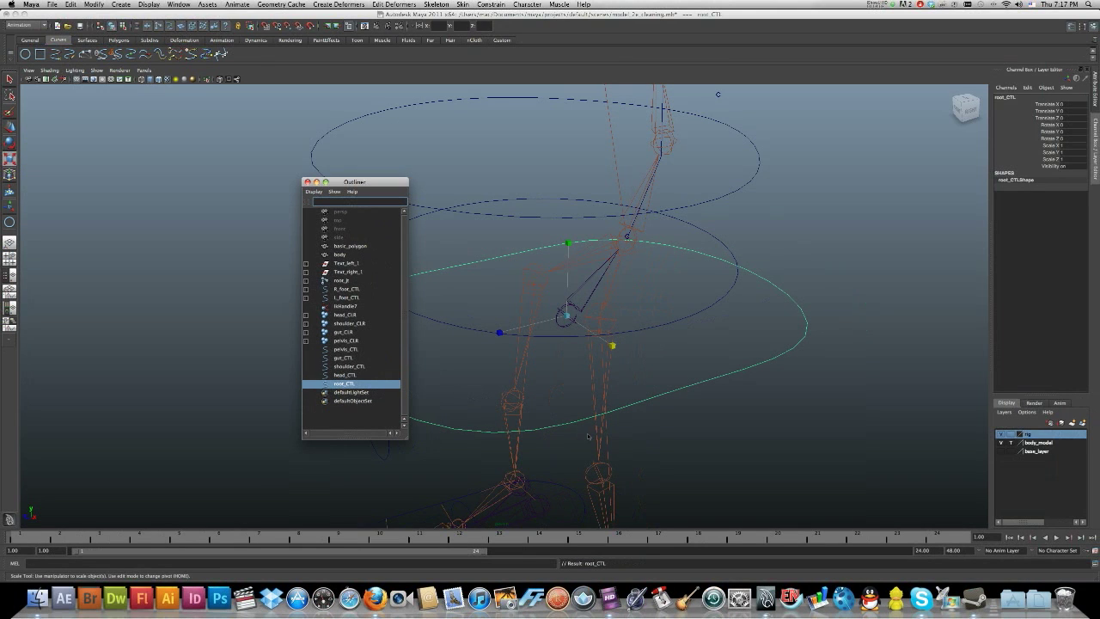
- Parent the root joint, root_jt, under root_CTL
left_click(638, 430)
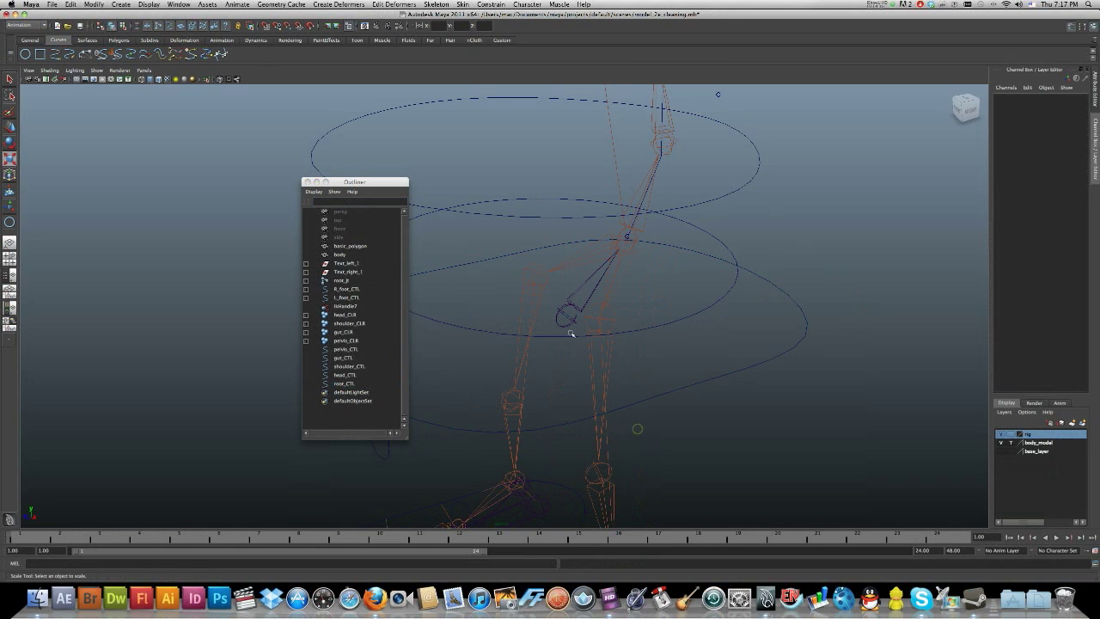
left_click(569, 320)
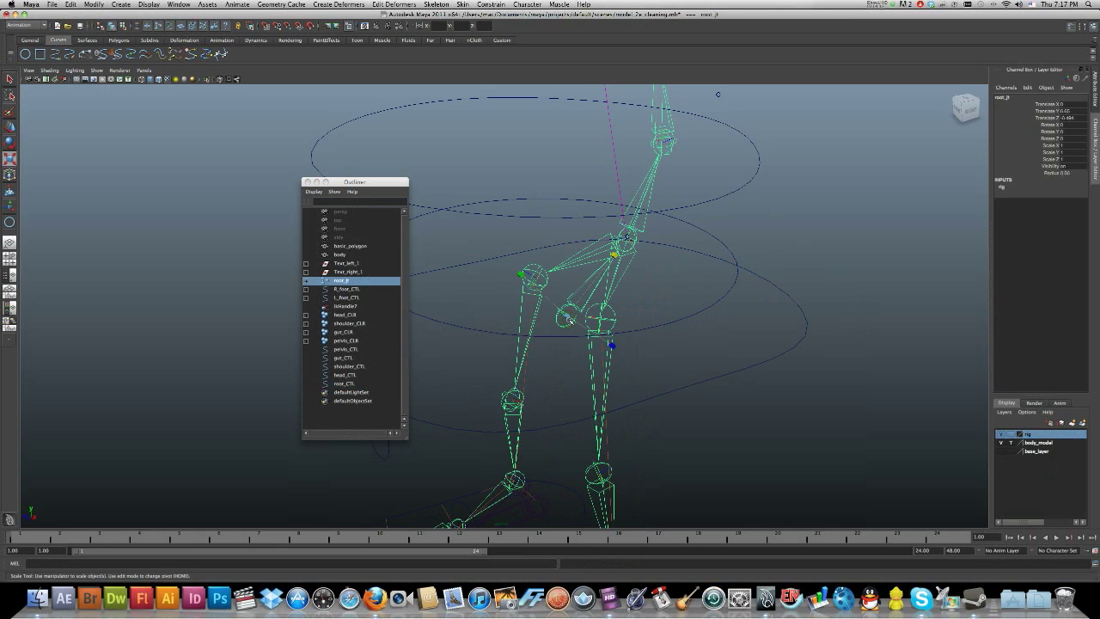
left_click(689, 385, "shift")
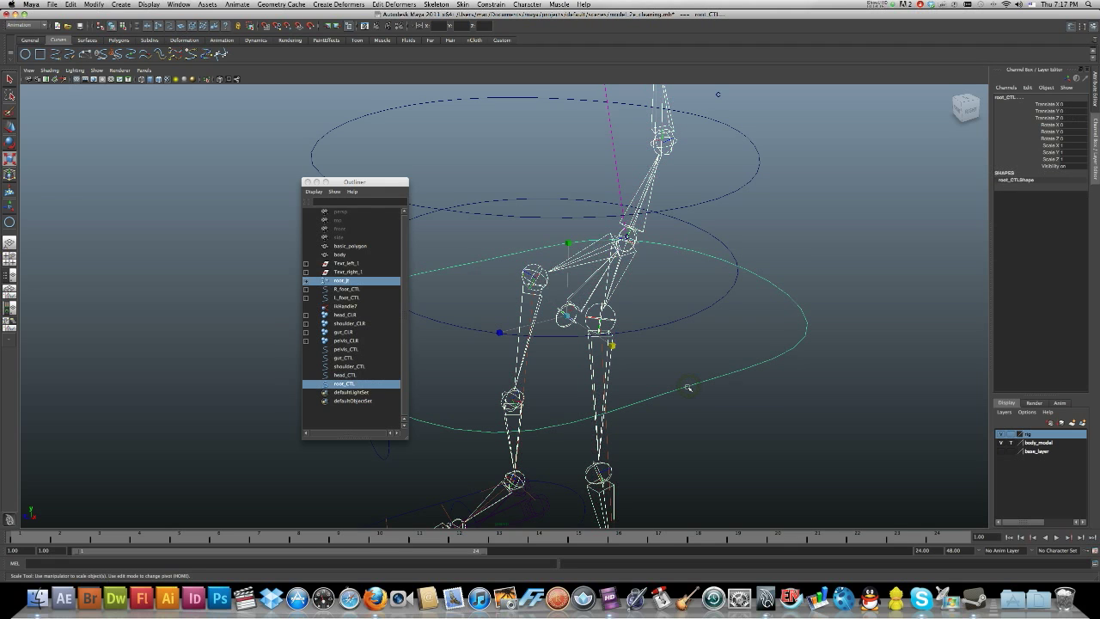
key("p")
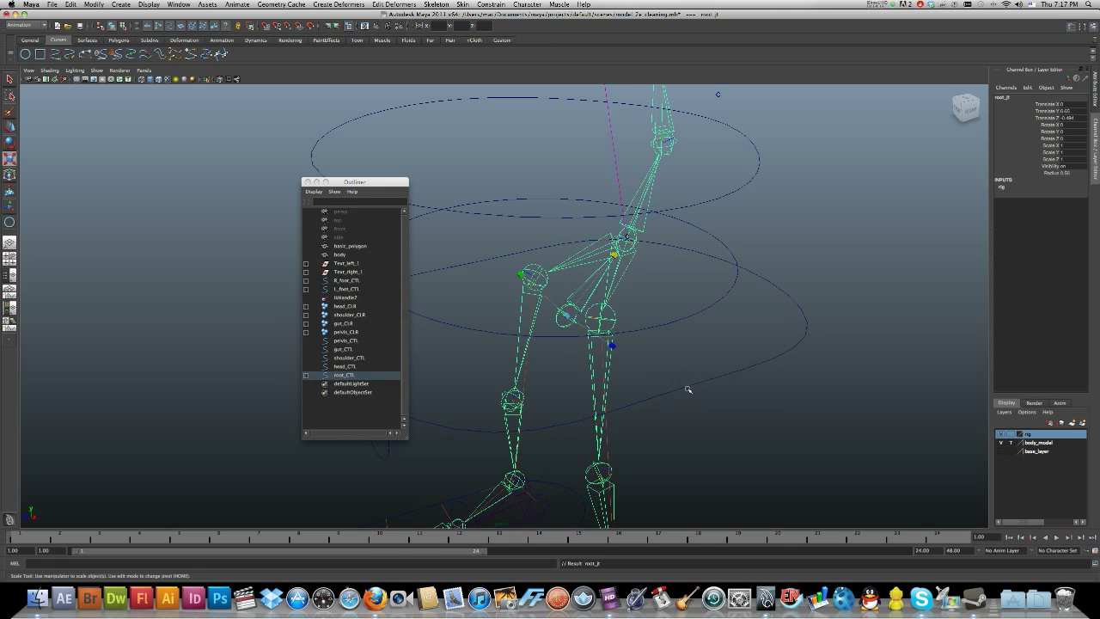
- Parent pelvis_CTL under root_CTL
key("w")
left_click_drag(520, 328, 594, 343)
right_click_drag(594, 343, 689, 349, "alt")
left_click_drag(689, 349, 582, 321, "alt")
right_click_drag(582, 321, 511, 349, "alt")
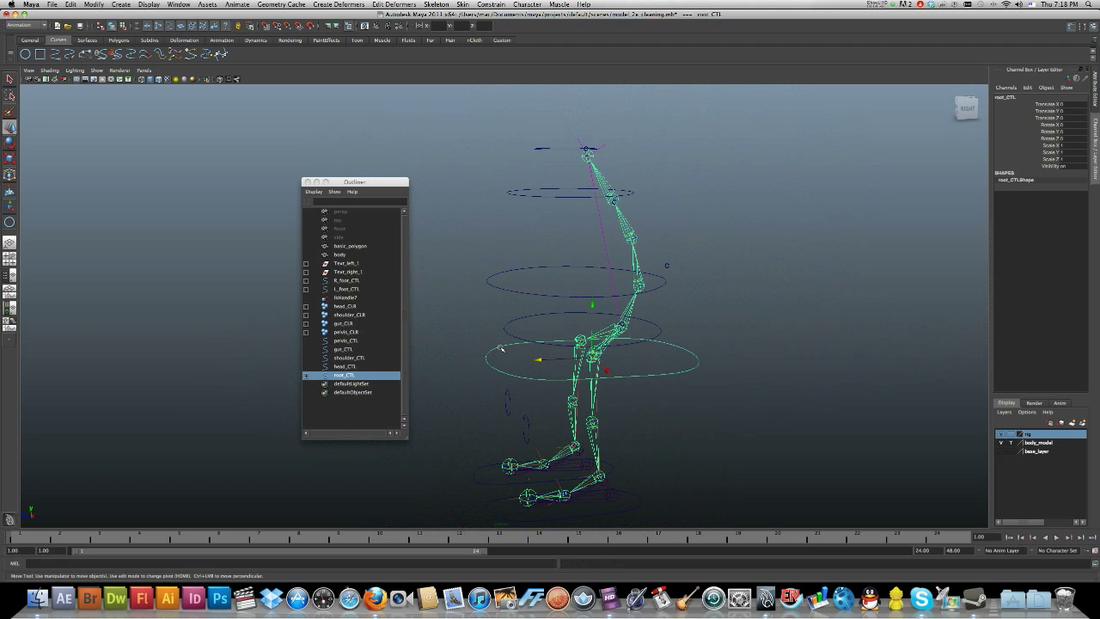
left_click(504, 330)
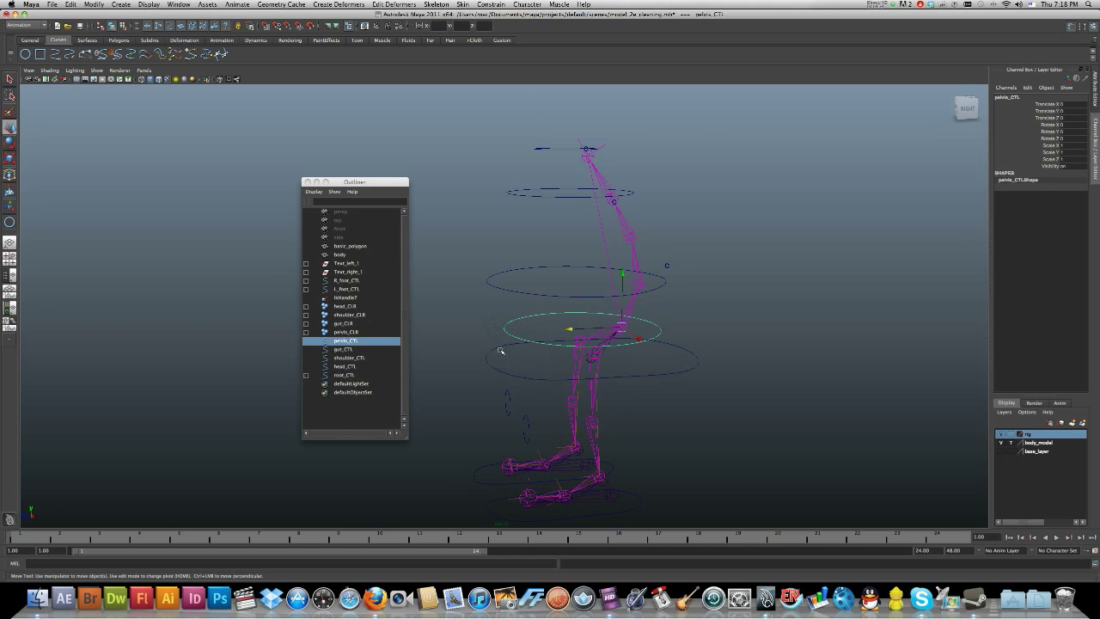
left_click(500, 348, "shift")
key("p")
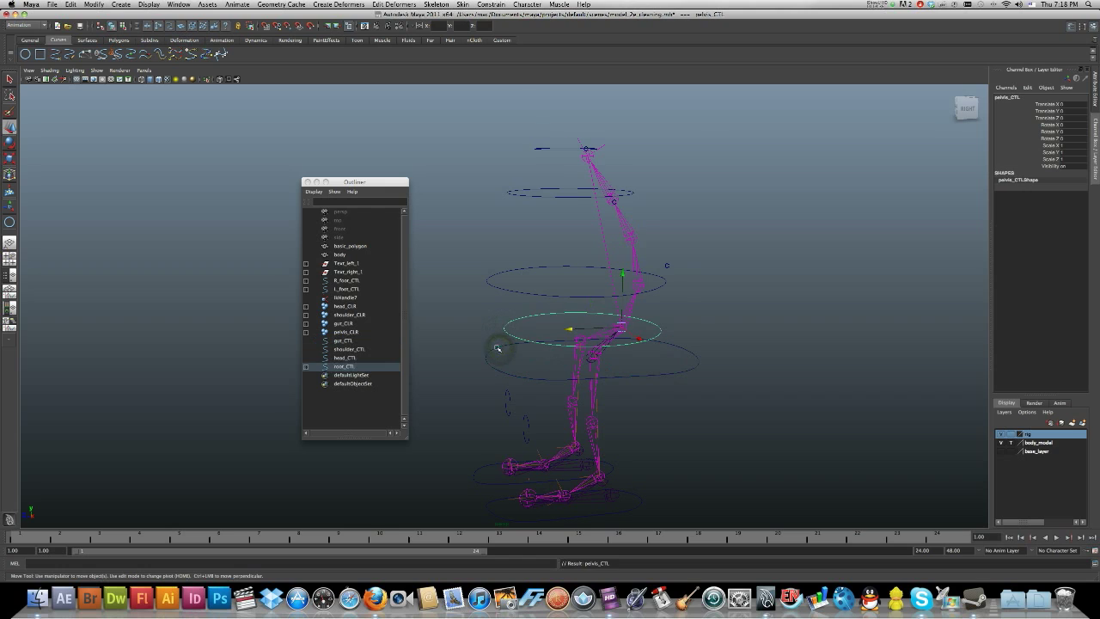
- Parent gut_CTL under root_CTL
left_click(472, 329)
left_click(501, 291)
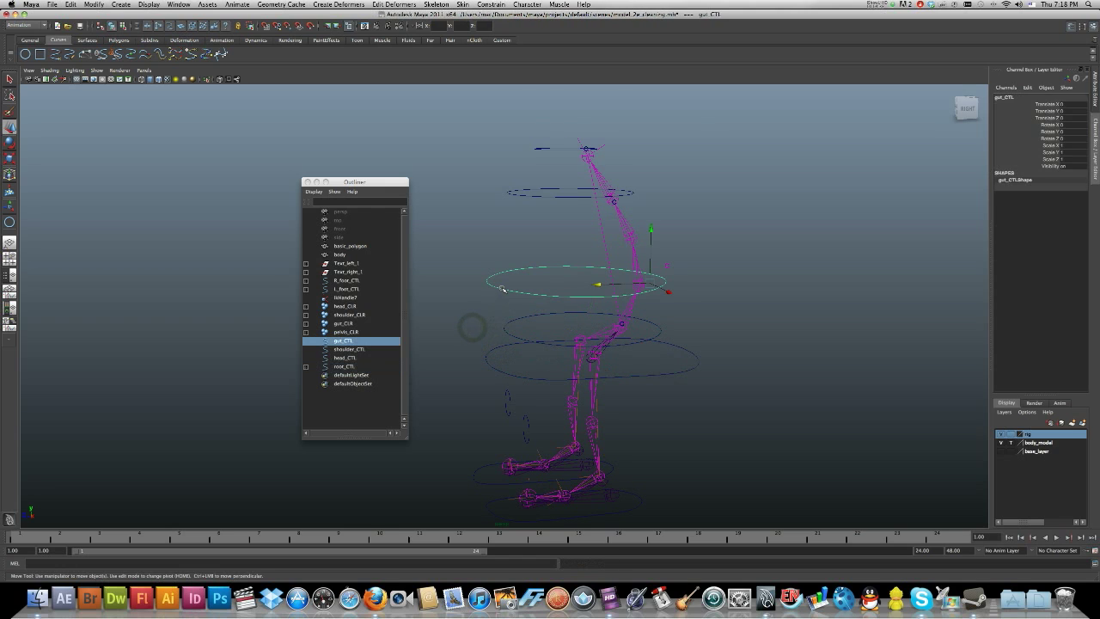
left_click(486, 354, "shift")
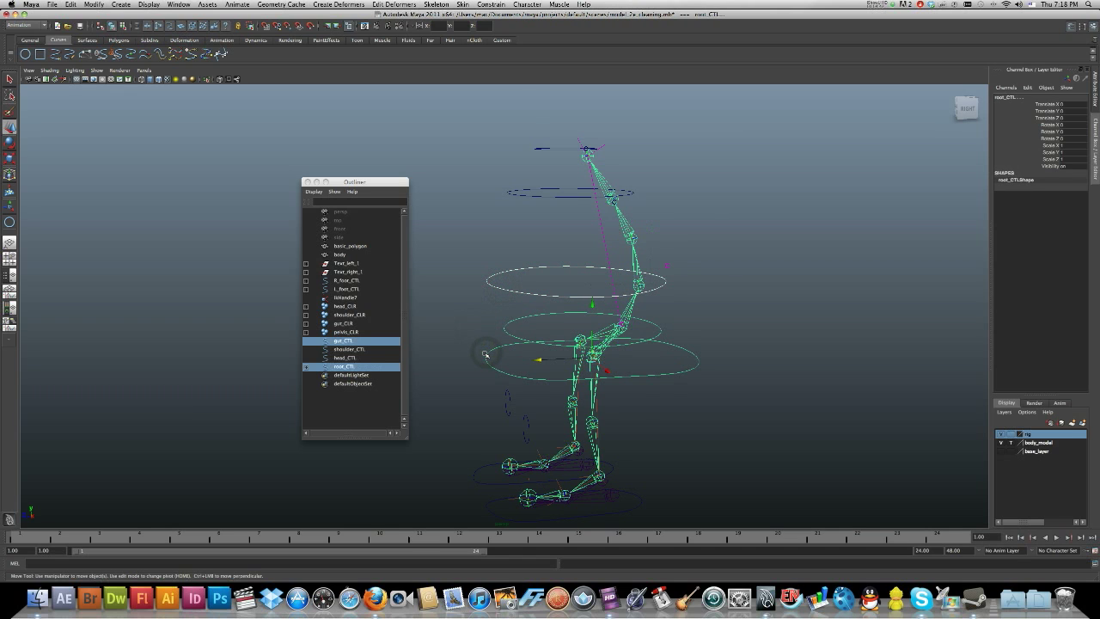
key("p")
- Parent shoulder_CTL under root_CTL
left_click(503, 241)
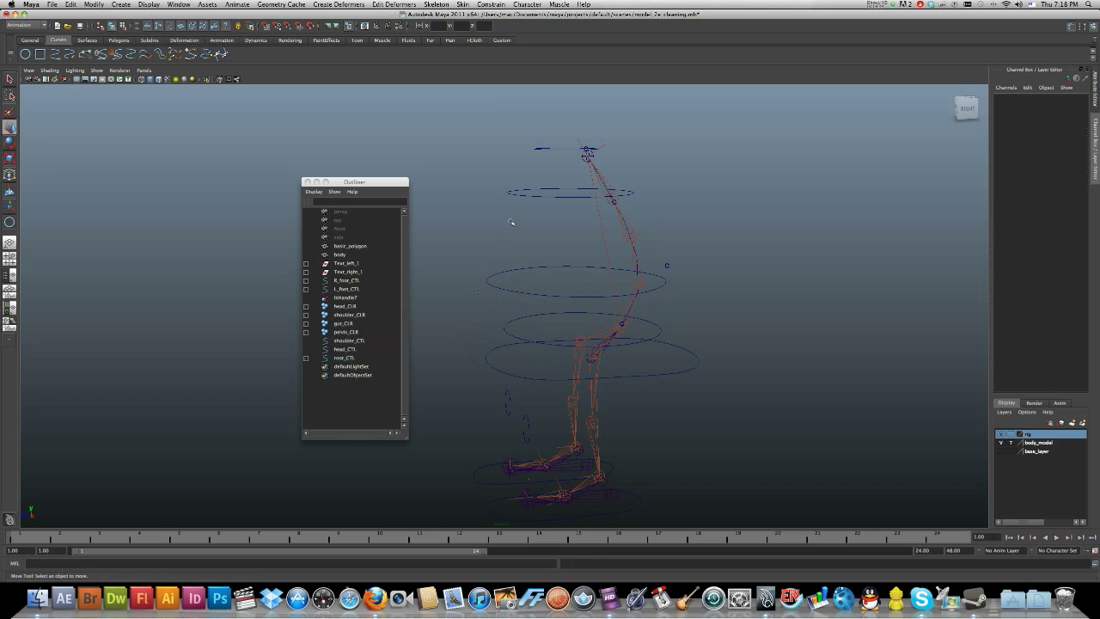
left_click(533, 196)
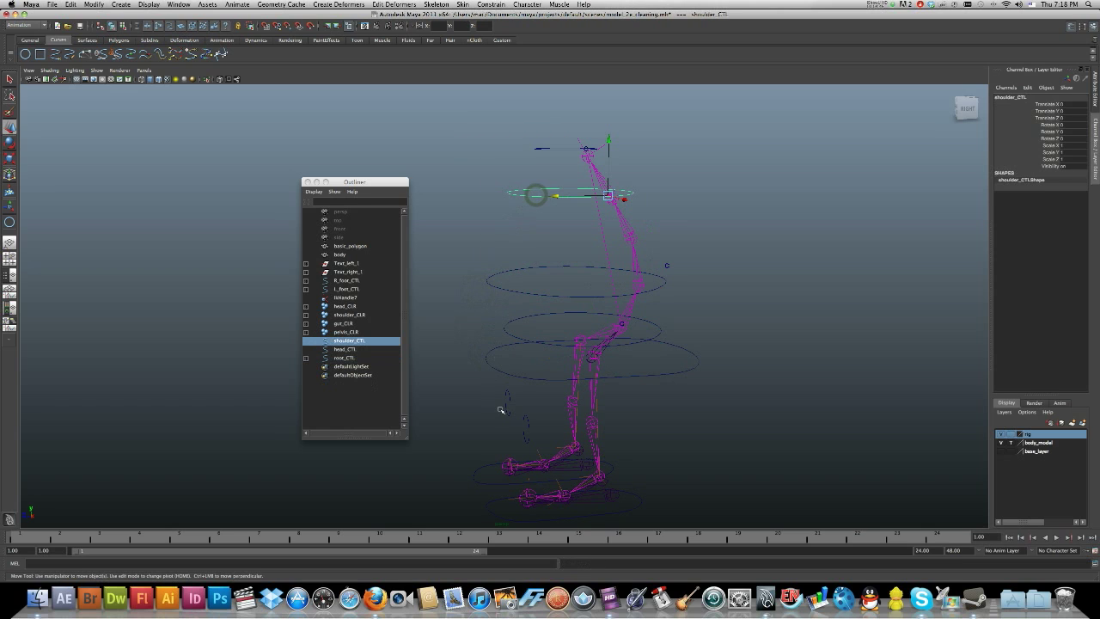
left_click(509, 379, "shift")
key("p")
- Parent head_CTL under root_CTL
left_click(472, 258)
left_click(472, 255)
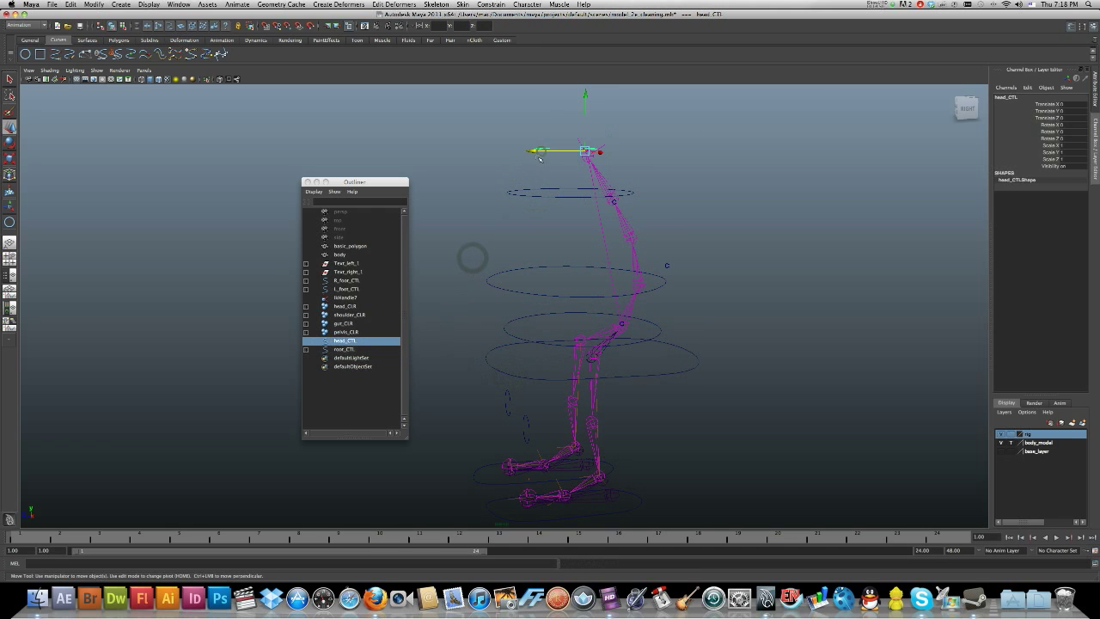
left_click(512, 375, "shift")
key("p")
- Test root_CTL by moving it forward along Z, and undo the move
left_click(487, 367)
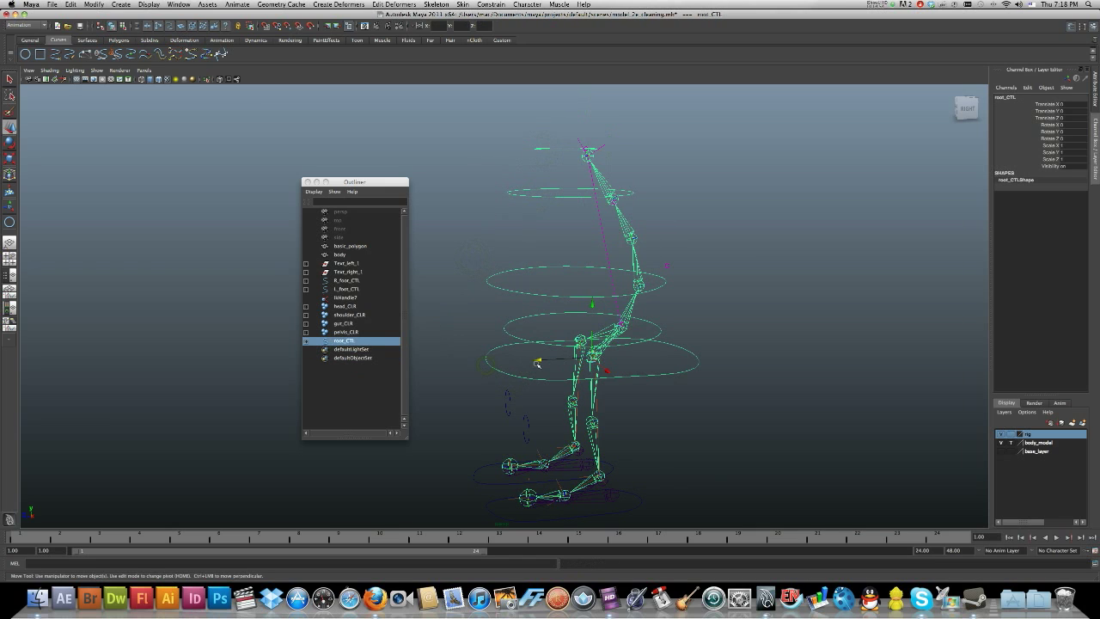
left_click_drag(535, 360, 445, 364)
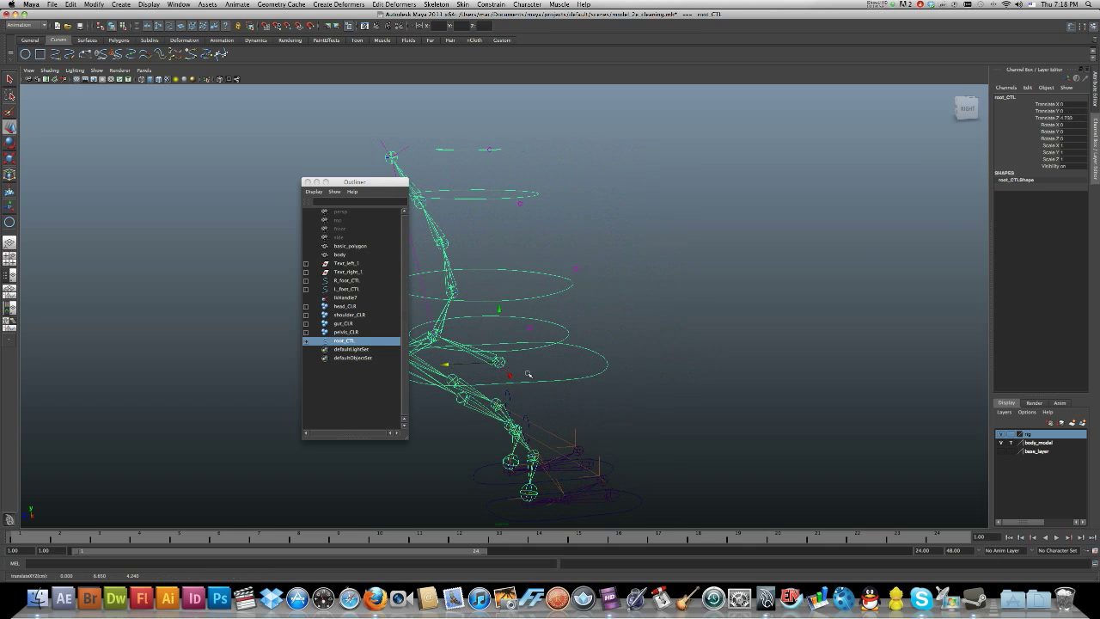
key("z")
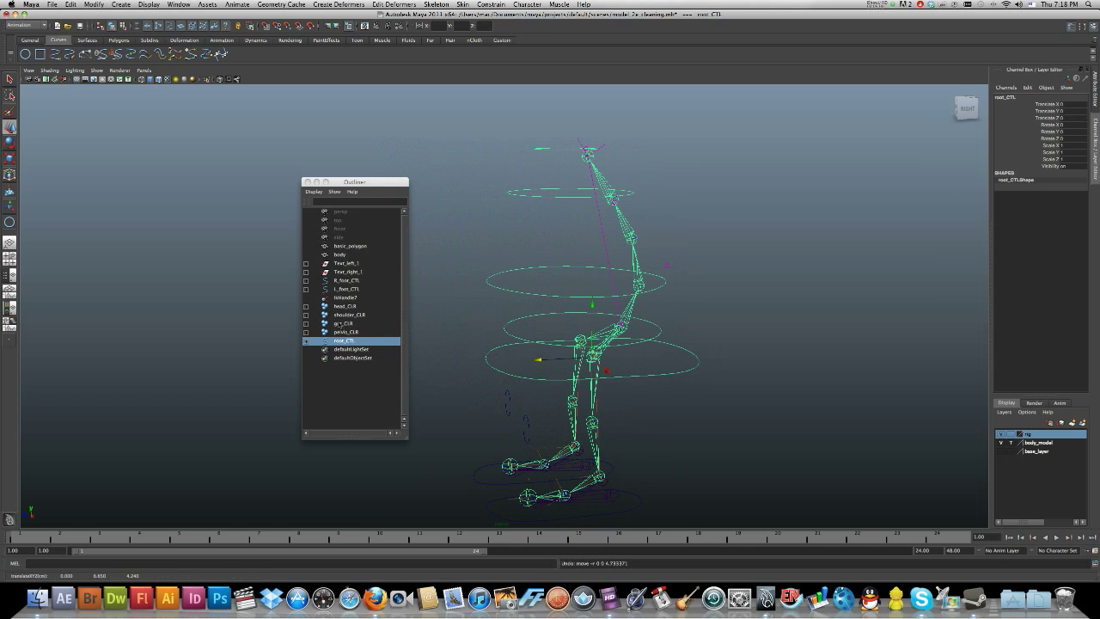
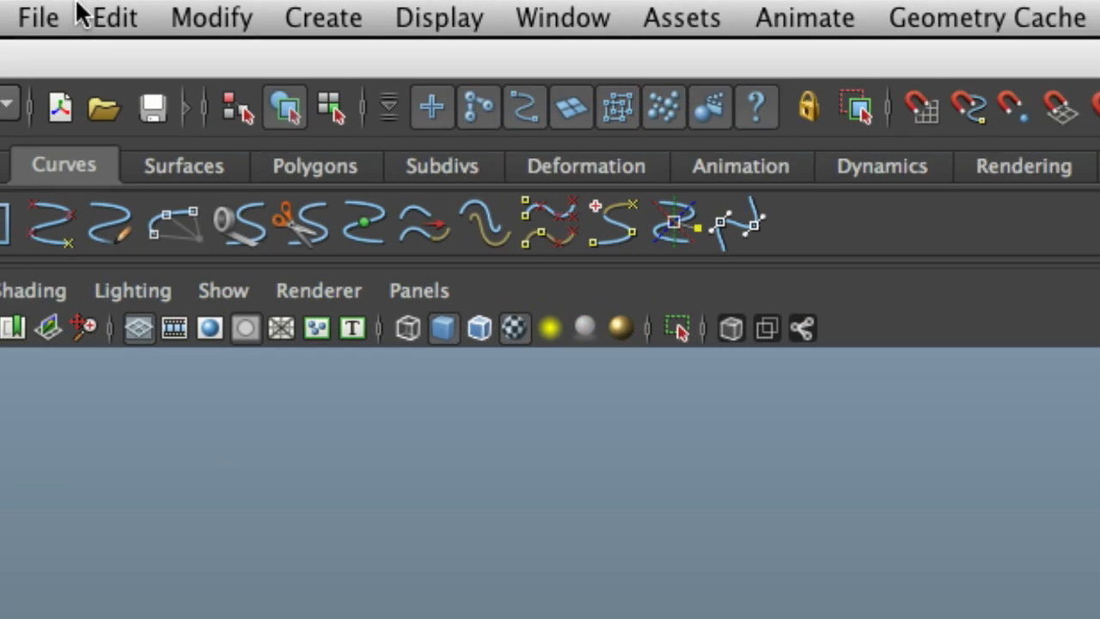
- Group the four clusters head_CLR, shoulder_CLR, gut_CLR and pelvis_CLR, and check the group's contents
left_click(85, 7)
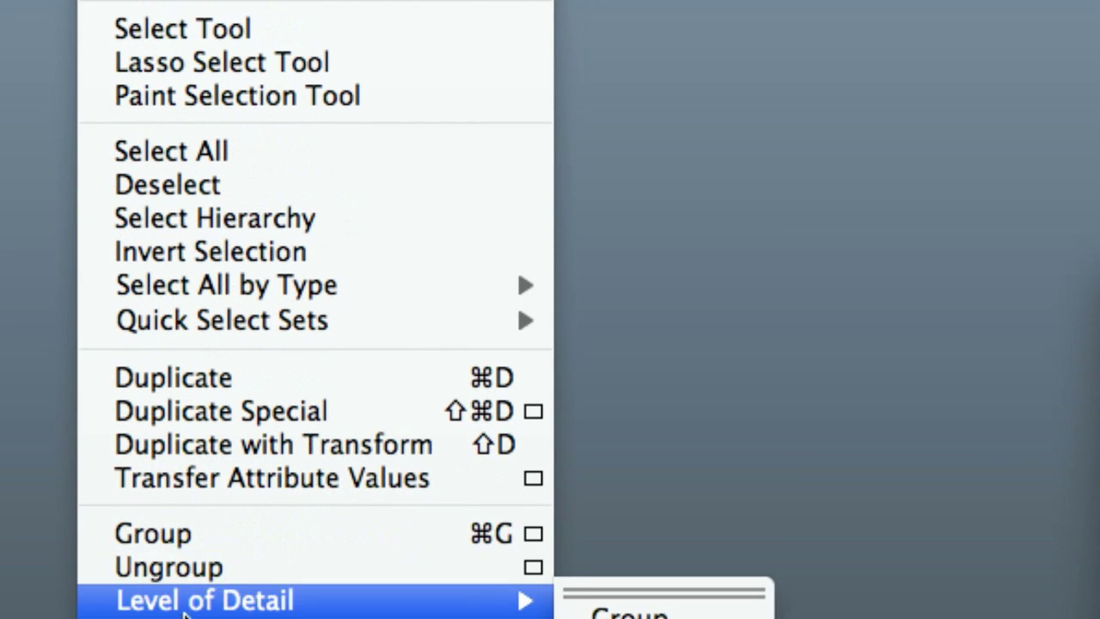
left_click(178, 530)
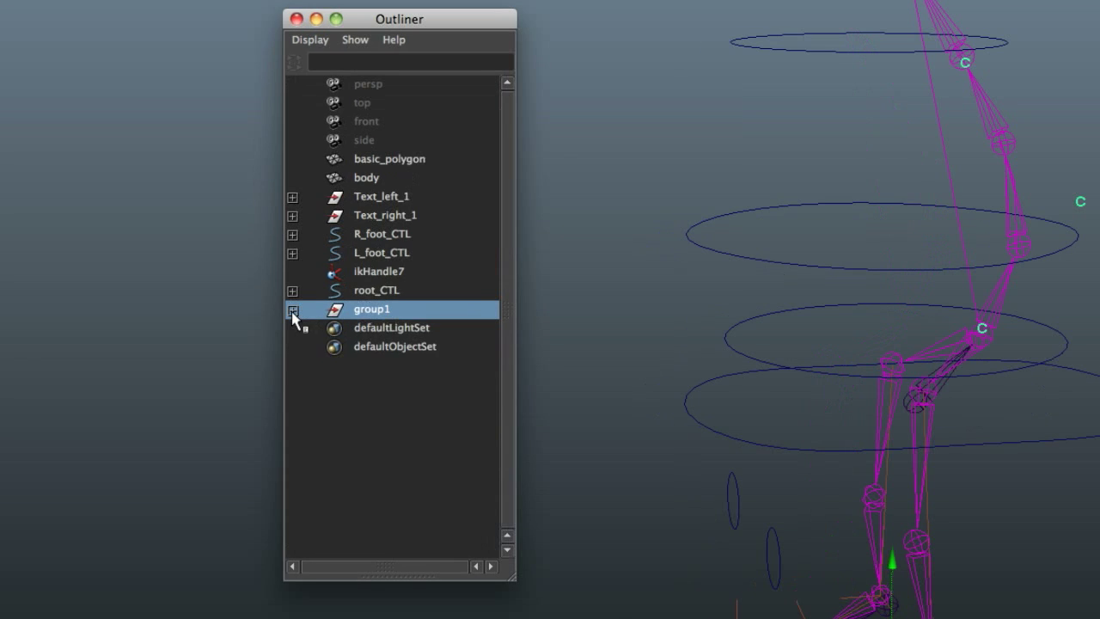
left_click(306, 316)
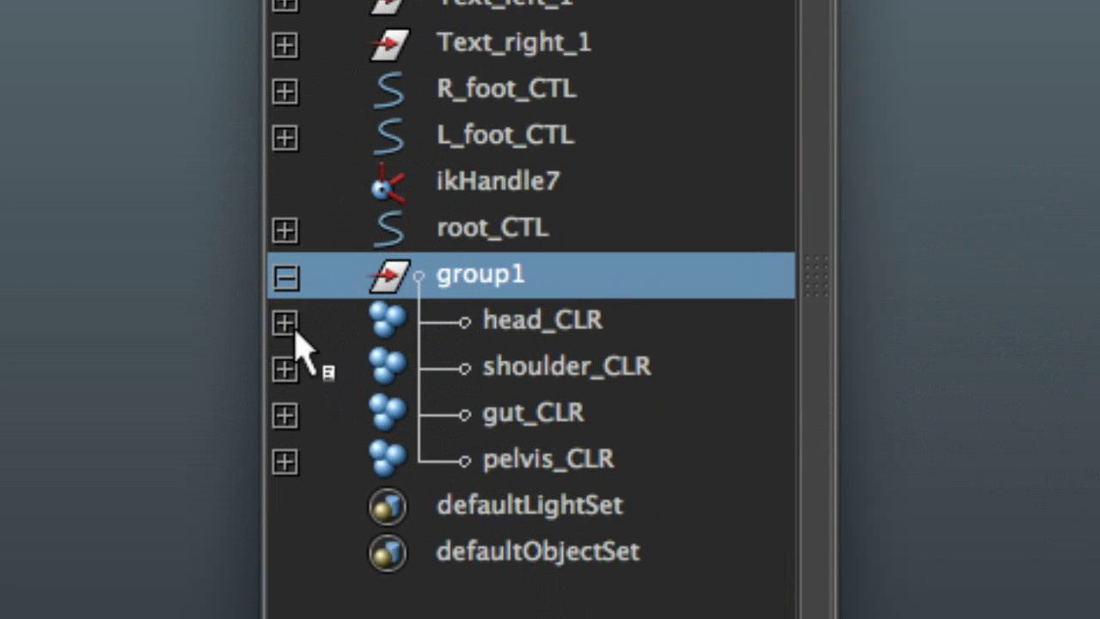
left_click(287, 278)
- Rename the new cluster group as CLR_GRP
double_click(447, 284)
type("CLR_GR")
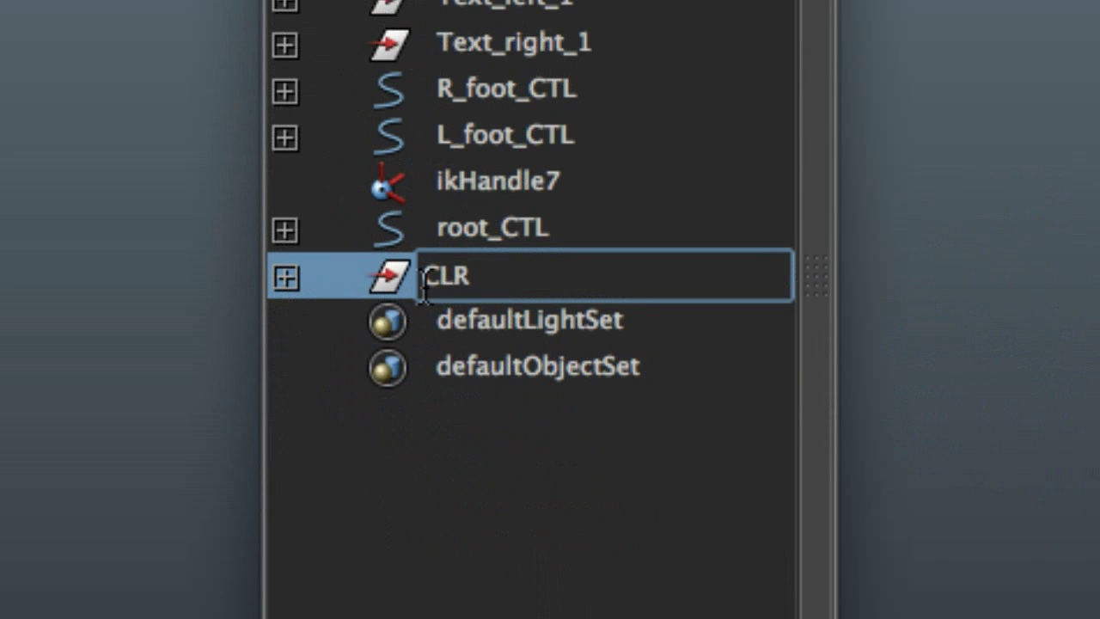
type("P")
key("Return")
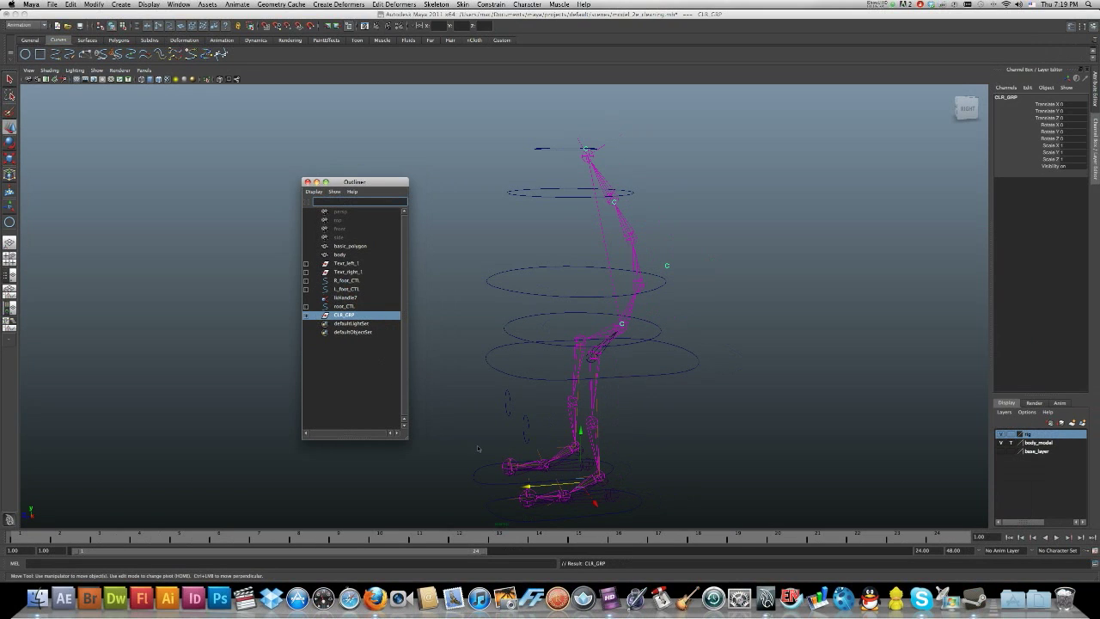
- Move the pivot of CLR_GRP from the ground up to the root joint at the hips
left_click(523, 446)
left_click_drag(530, 422, 531, 414, "alt")
right_click_drag(532, 414, 536, 317, "alt")
left_click_drag(536, 317, 569, 343, "alt")
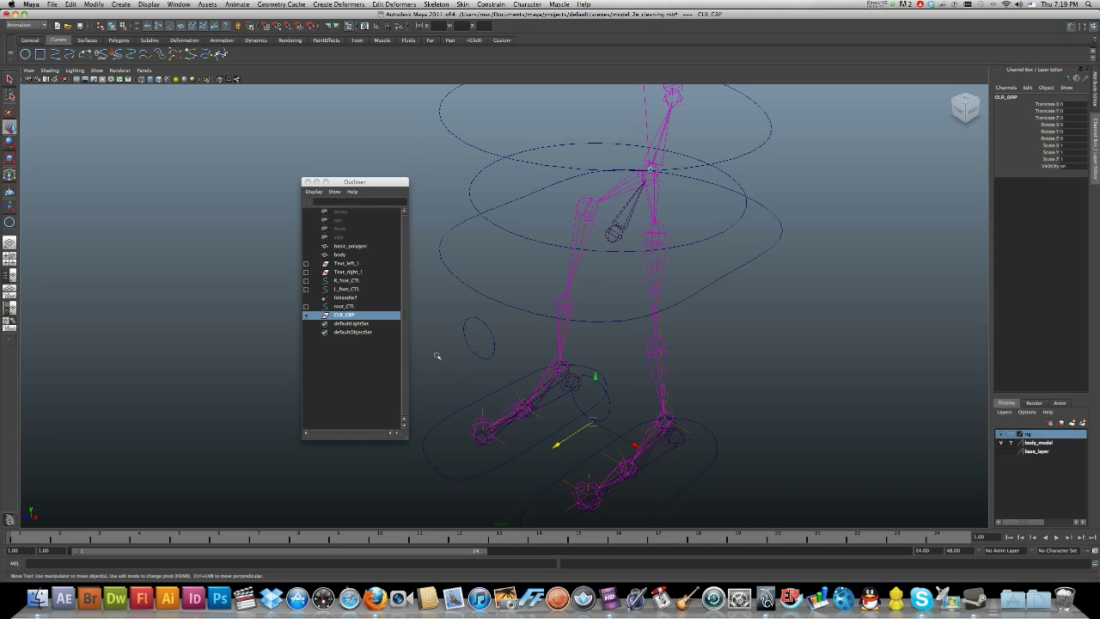
left_click(350, 316)
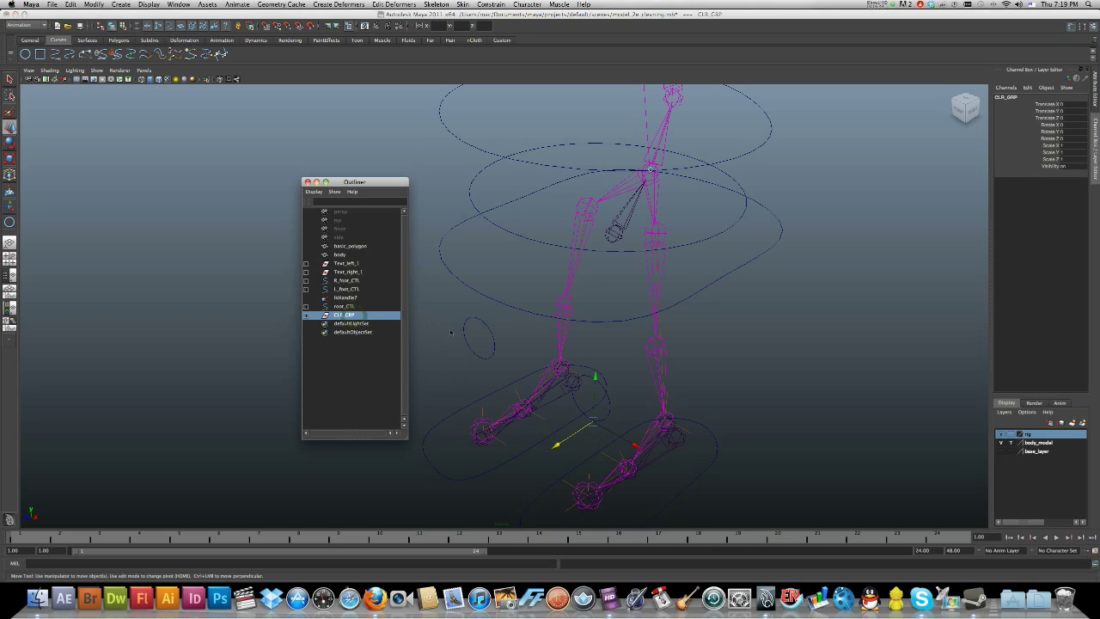
key("Home")
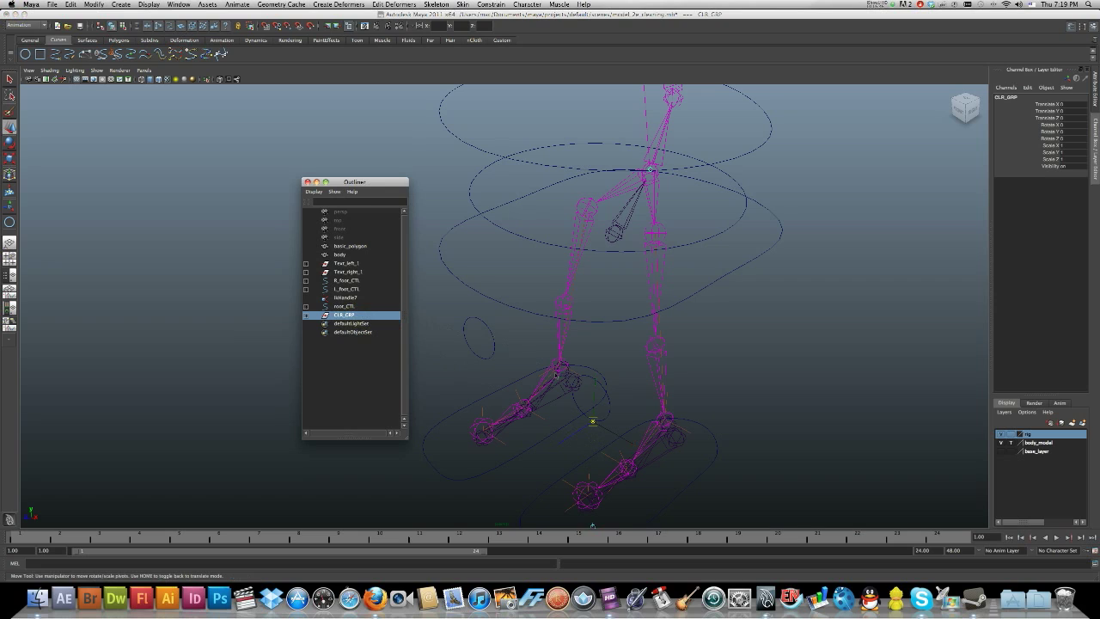
mouse_move(594, 421)
left_mouse_down()
mouse_move(570, 381)
mouse_move(613, 241)
mouse_move(614, 335)
left_mouse_up()
key("Home")
mouse_move(647, 247)
left_mouse_down("alt")
mouse_move(662, 273)
mouse_move(646, 250)
mouse_move(611, 234)
mouse_move(634, 233)
mouse_move(634, 245)
mouse_move(634, 234)
left_mouse_up("alt")
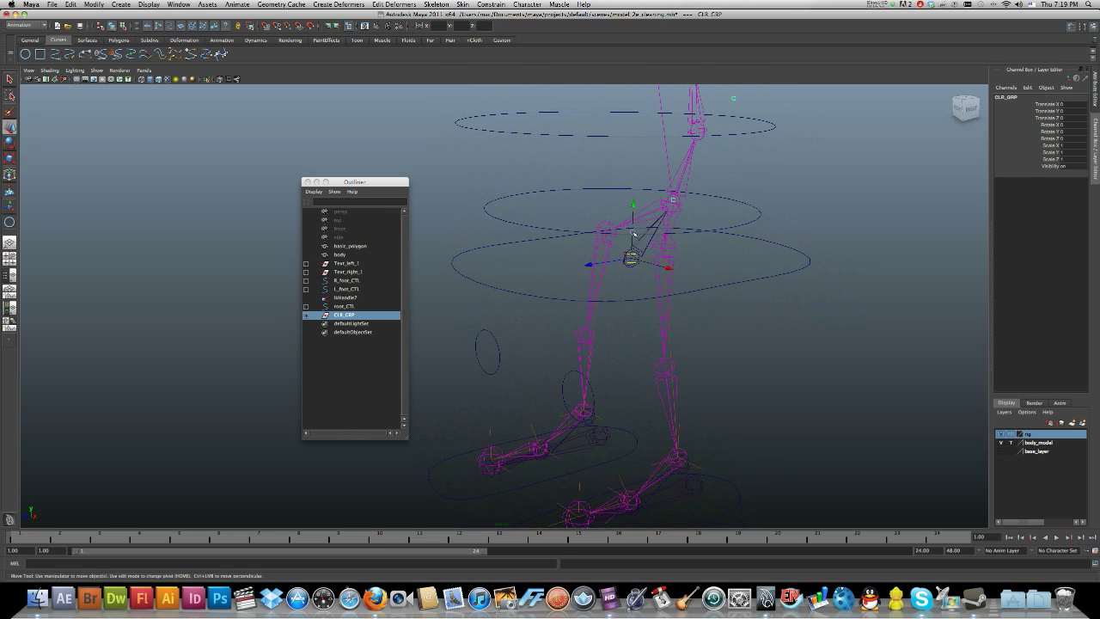
- Parent CLR_GRP under root_CTL
left_click(697, 292, "shift")
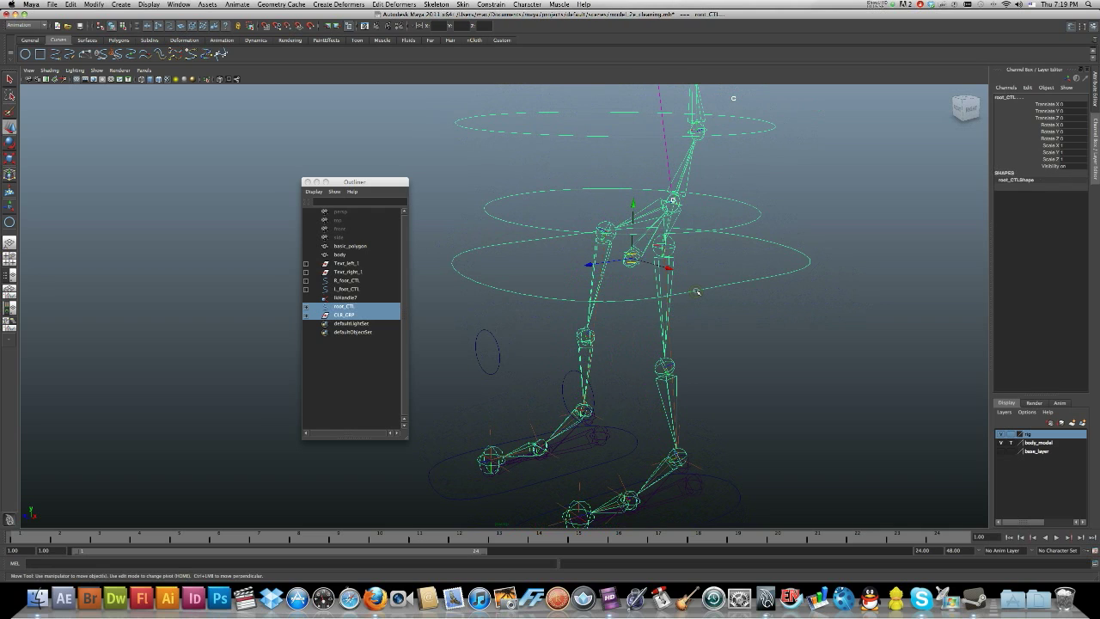
key("p")
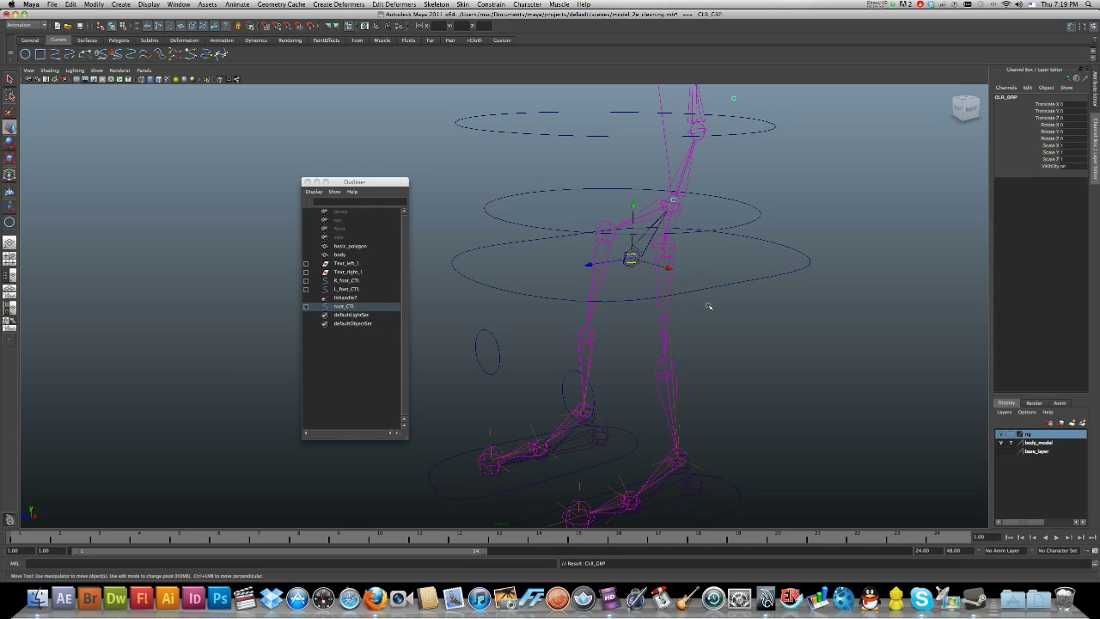
left_click(709, 306)
- Test root_CTL by moving it along Z, and reset its Translate Z to 0
left_click(702, 291)
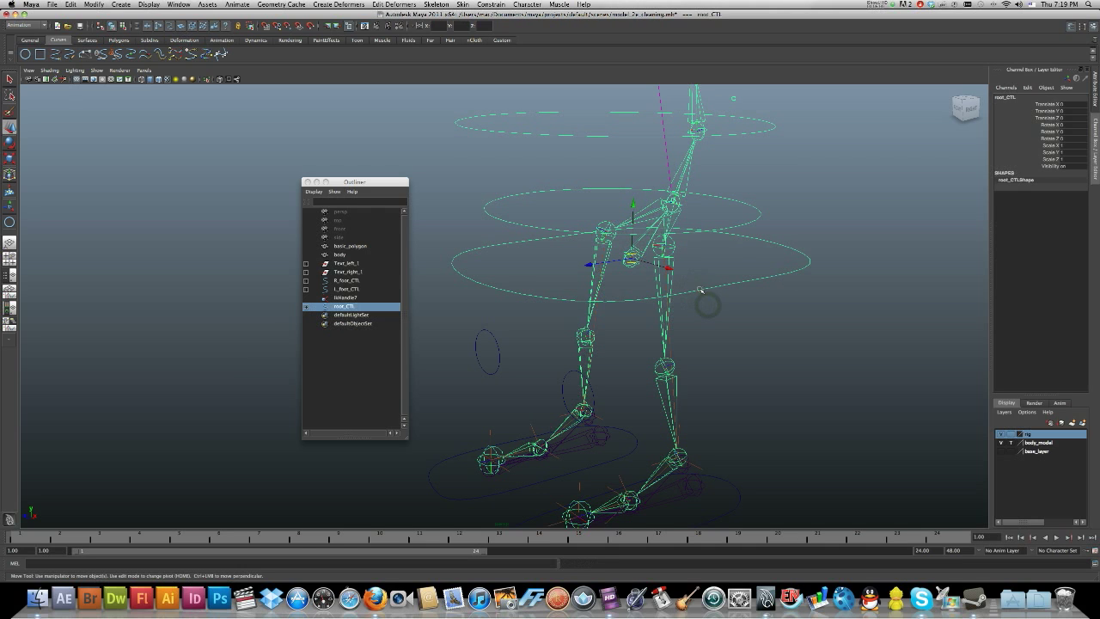
mouse_move(589, 264)
left_mouse_down()
mouse_move(521, 277)
mouse_move(589, 263)
left_mouse_up()
key("ctrl+z")
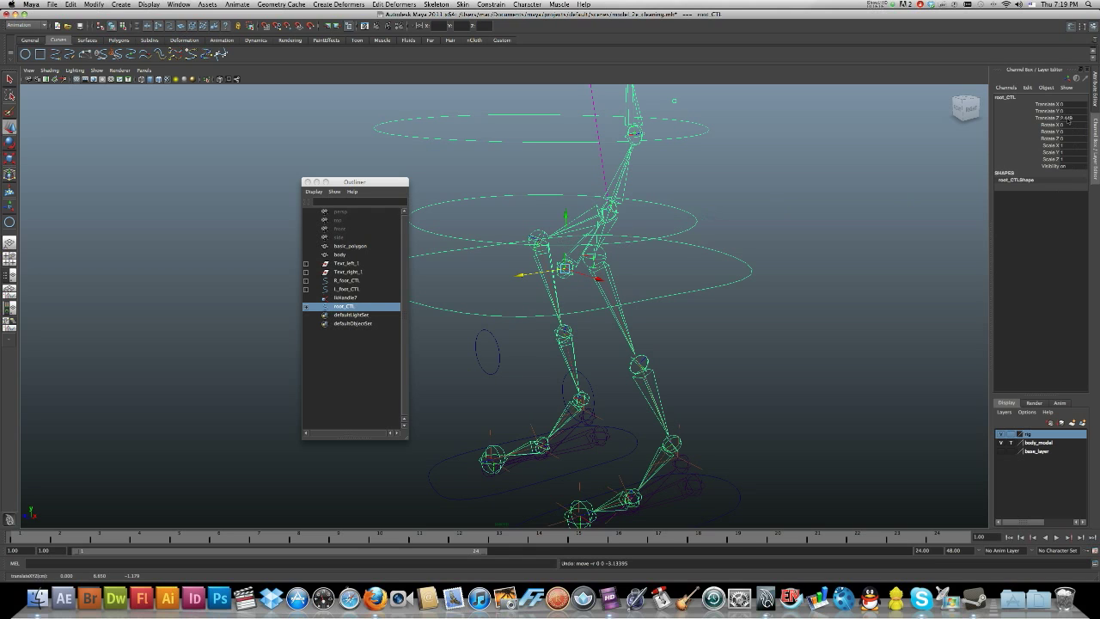
type("0")
key("Return")
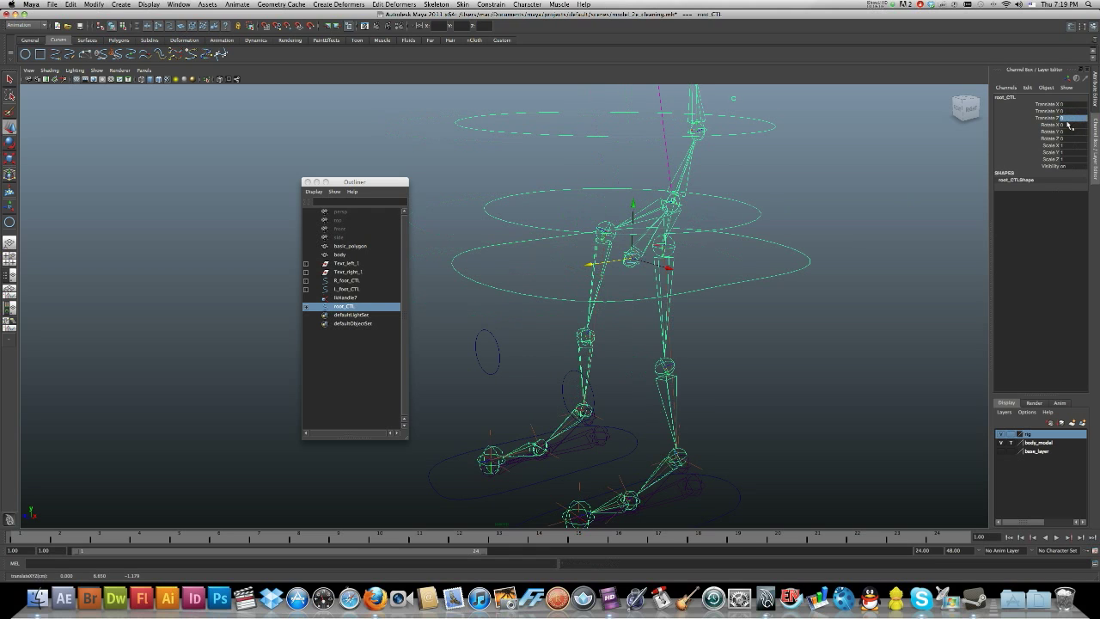
- Test root_CTL by lowering it along Y, undo the move and deselect it
left_click(886, 291)
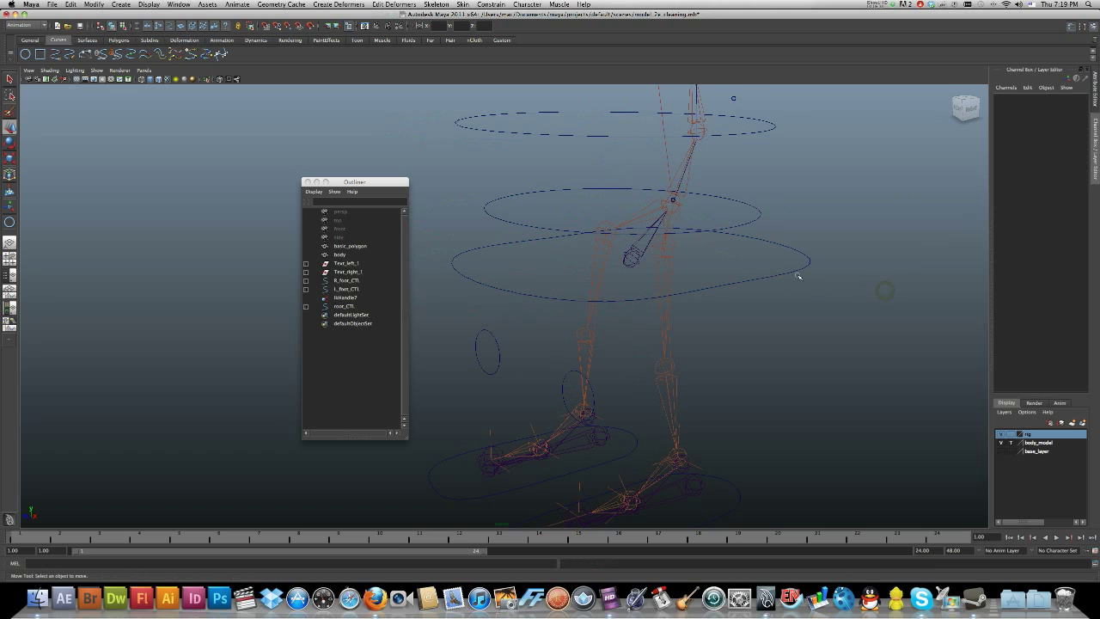
left_click(797, 274)
left_click(796, 273)
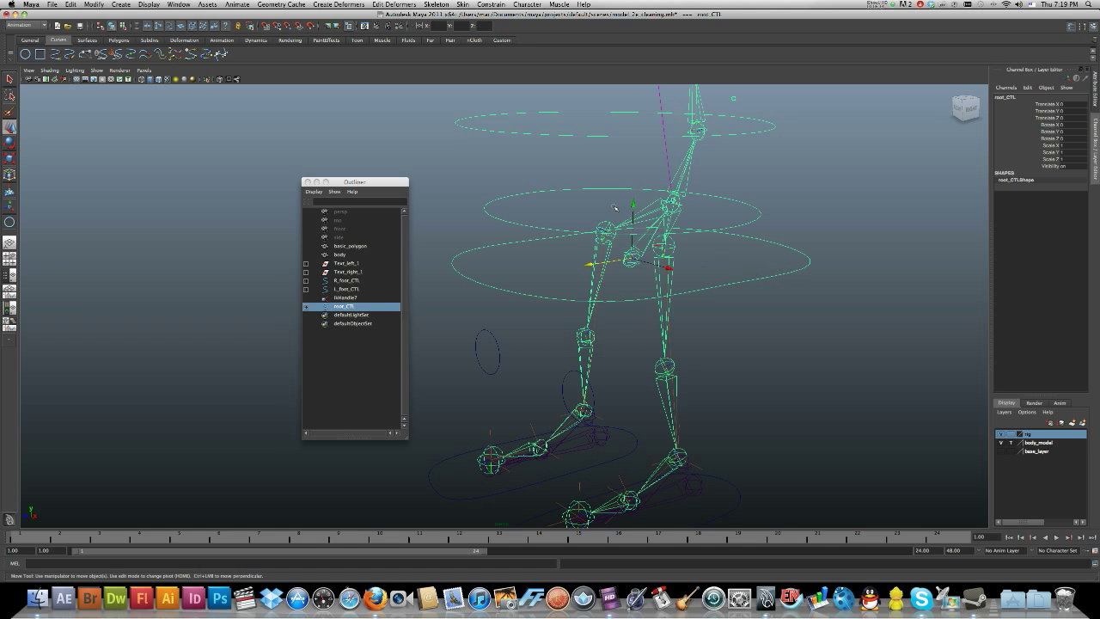
left_click_drag(636, 206, 634, 249)
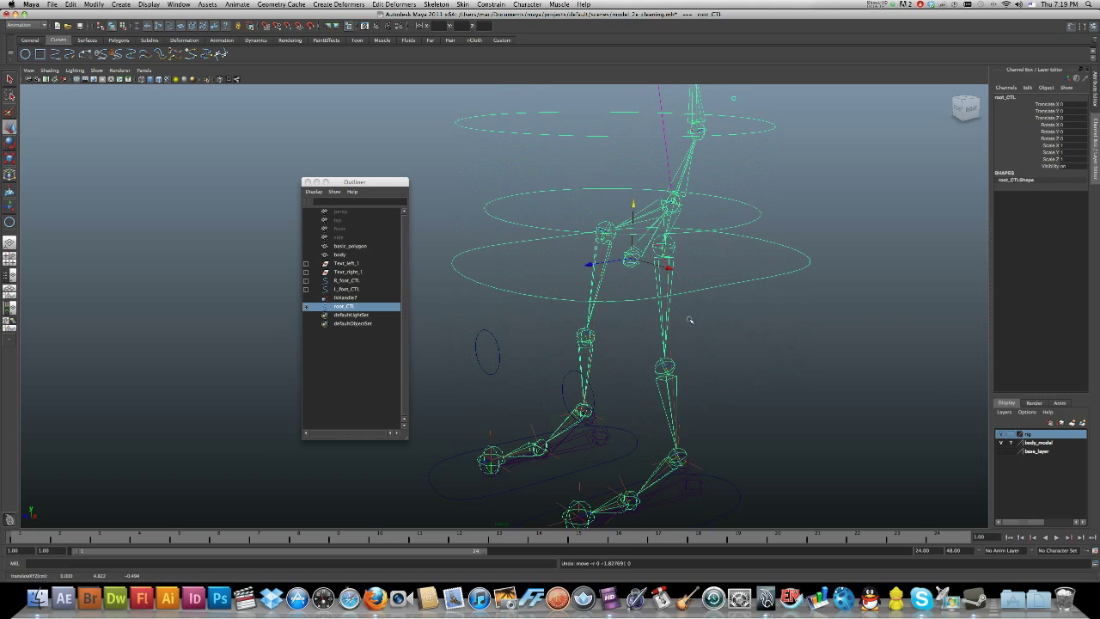
left_click(719, 343)
- Show the grid and draw a large NURBS circle on it around both feet
scroll(666, 355, "down", 3)
mouse_move(652, 351)
left_mouse_down("alt")
mouse_move(676, 322)
mouse_move(655, 334)
left_mouse_up("alt")
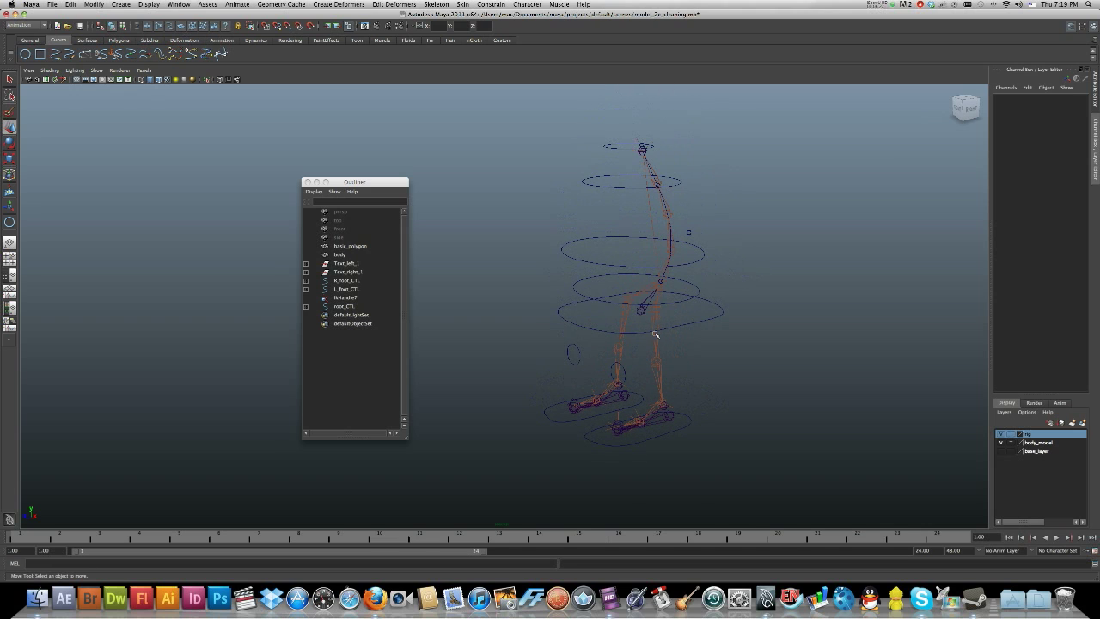
left_click(148, 5)
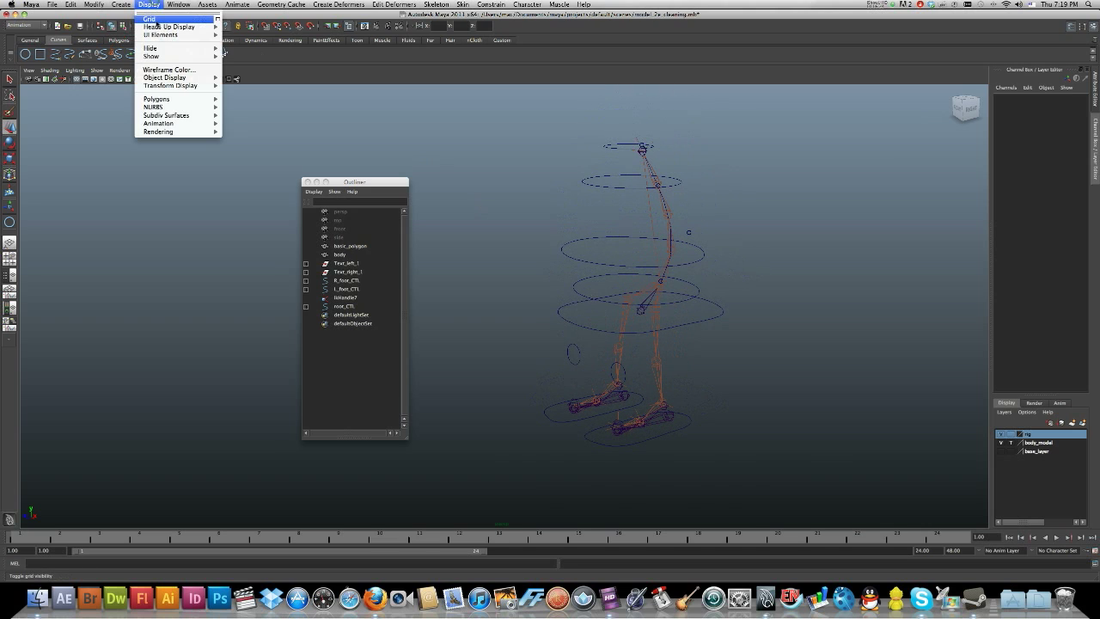
left_click(155, 20)
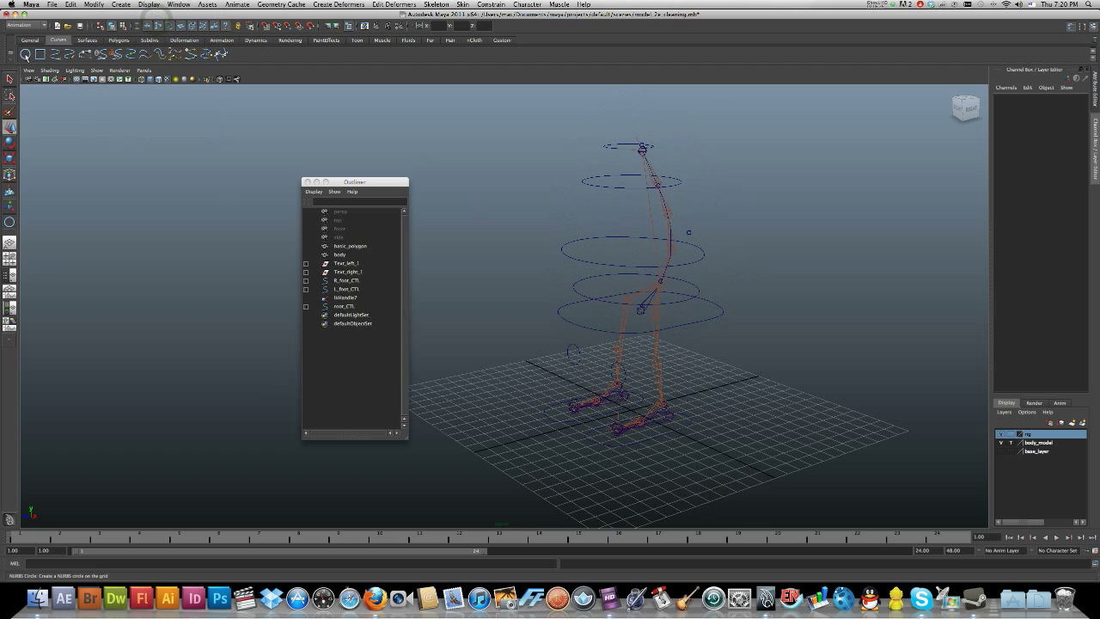
key("y")
left_click_drag(526, 362, 709, 420, "alt")
- Scale every other control vertex of the ground circle inward to shape it into a rounded square
right_click_drag(693, 431, 667, 426)
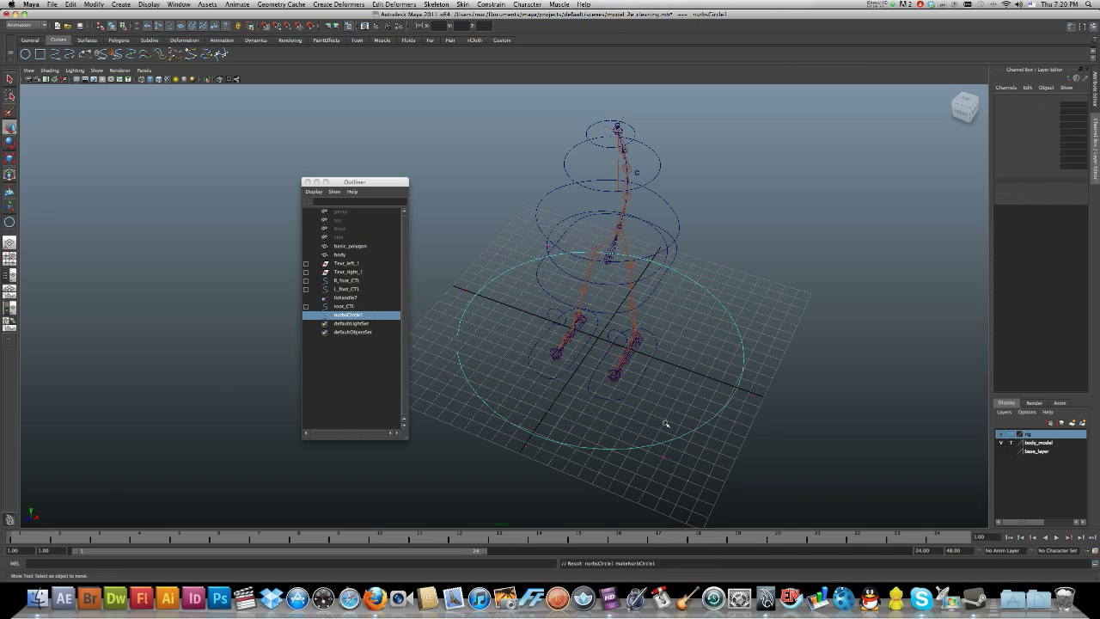
left_click(754, 389)
key("w")
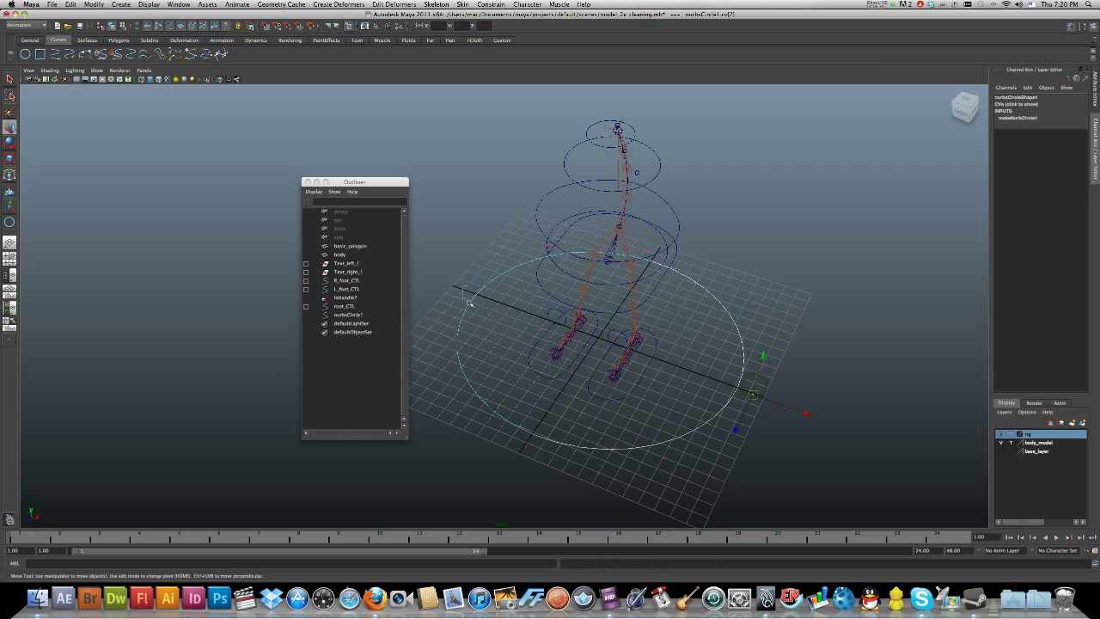
left_click_drag(524, 442, 692, 327, "alt")
left_click(778, 329)
key("r")
left_click_drag(628, 388, 501, 426)
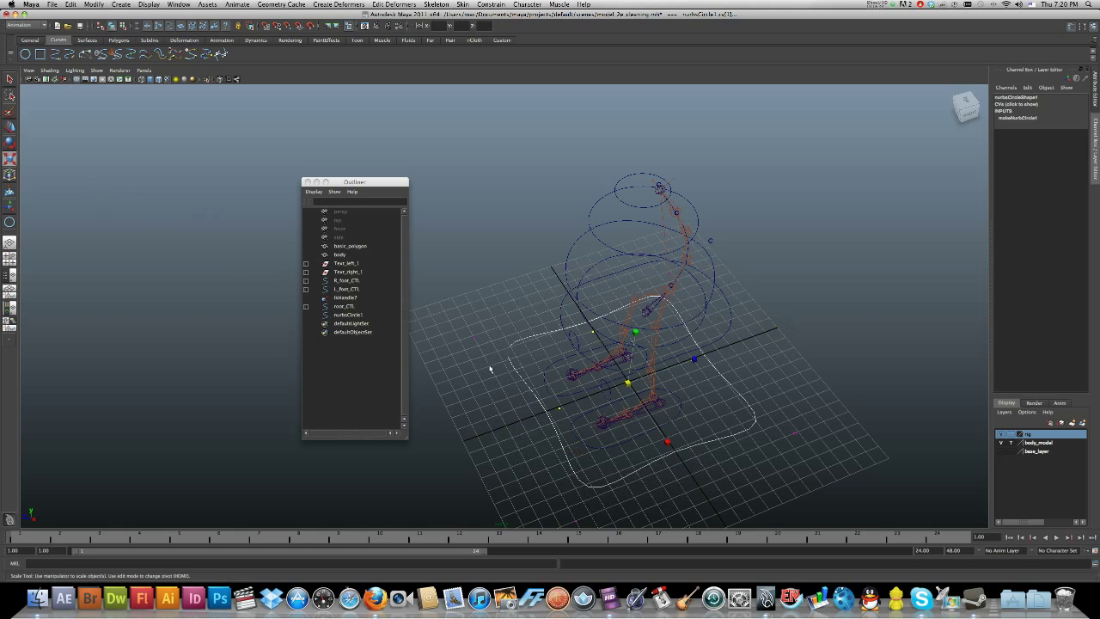
- Rotate the rounded-square ground curve to 45 degrees about Y
right_click_drag(513, 371, 534, 360)
left_click(514, 370)
key("e")
left_click_drag(565, 421, 569, 421)
double_click(1067, 134)
type("45")
key("Return")
left_click(737, 368)
key("z")
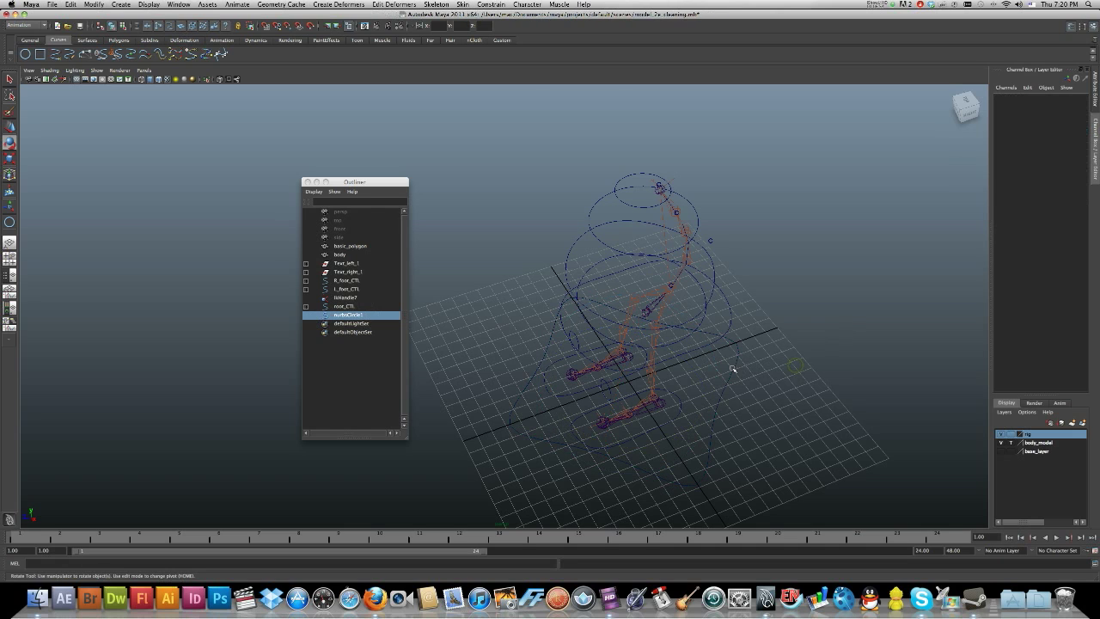
- Rename the ground curve nurbsCircle1 as master_CTL
left_click_drag(731, 368, 739, 347, "alt")
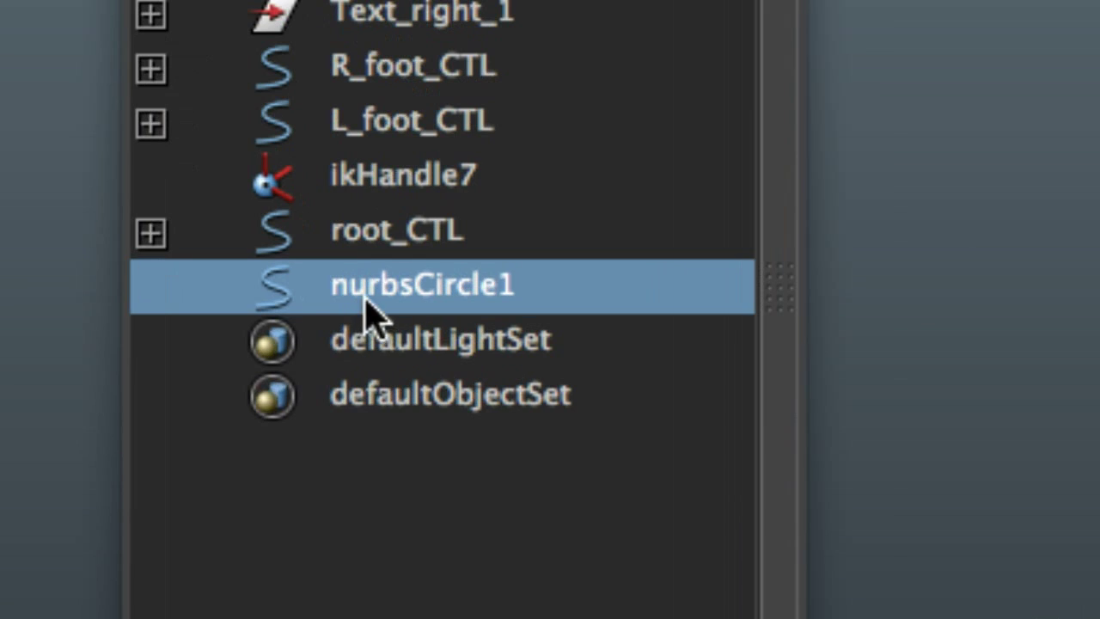
double_click(338, 316)
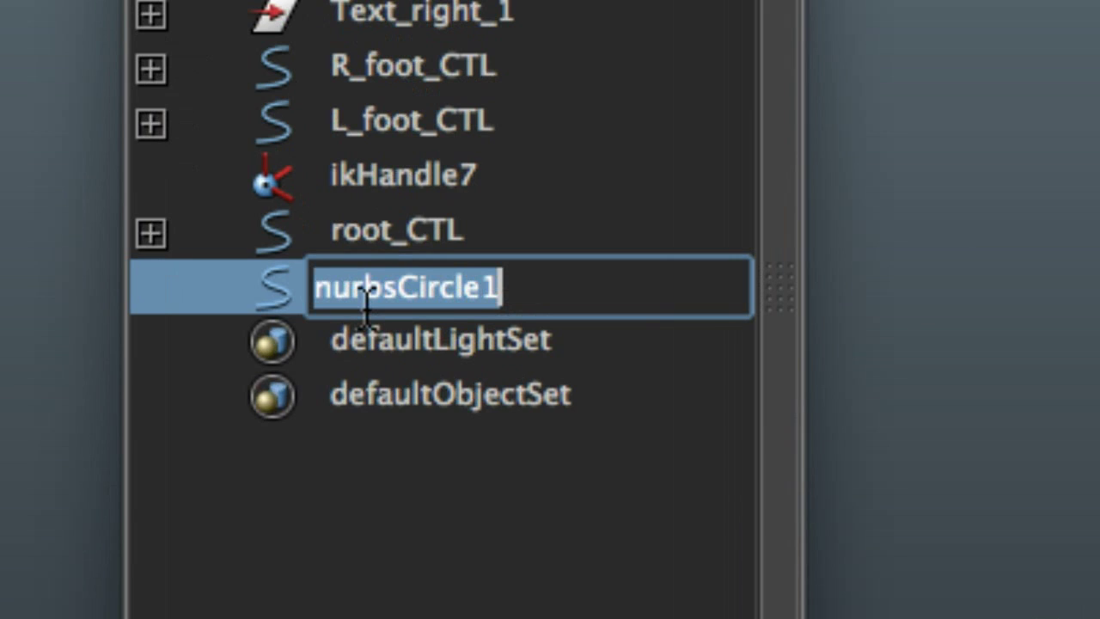
type("mast")
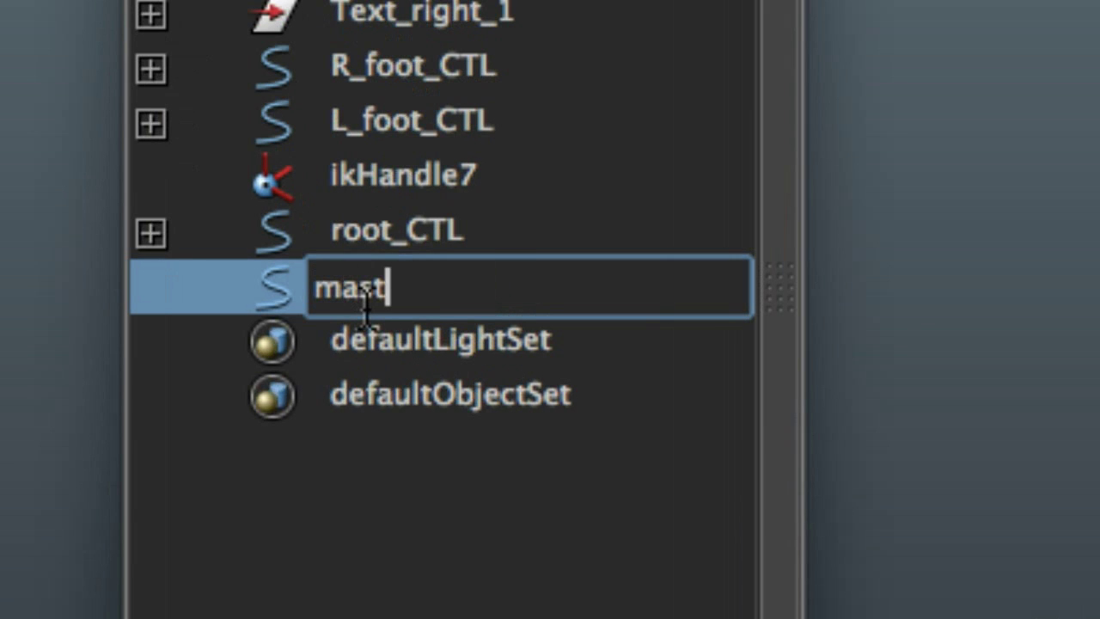
type("er_CTL")
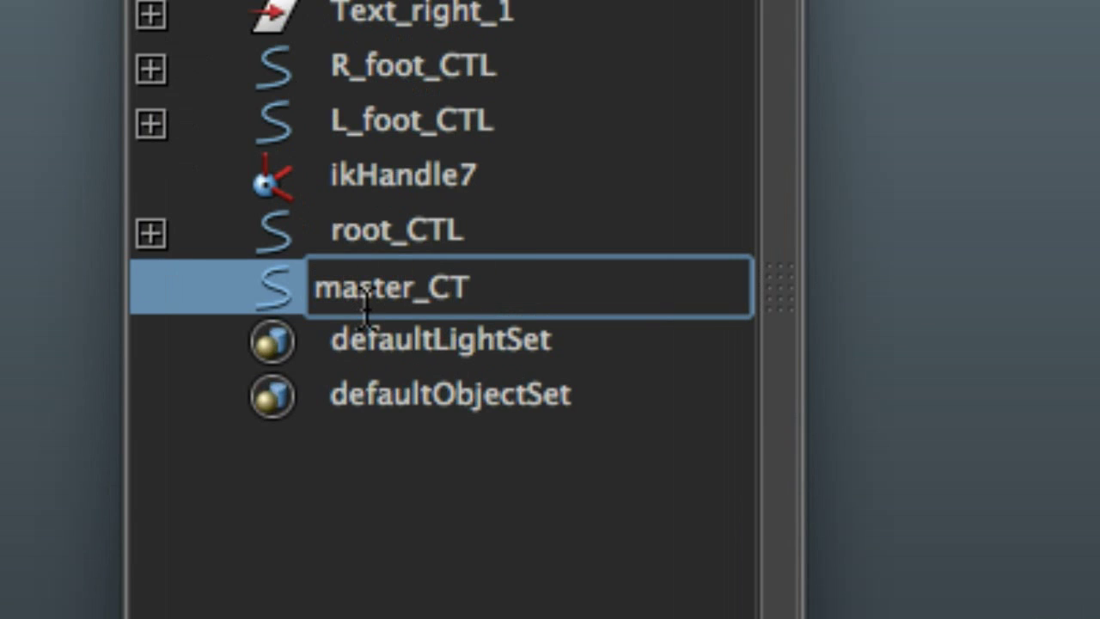
key("Return")
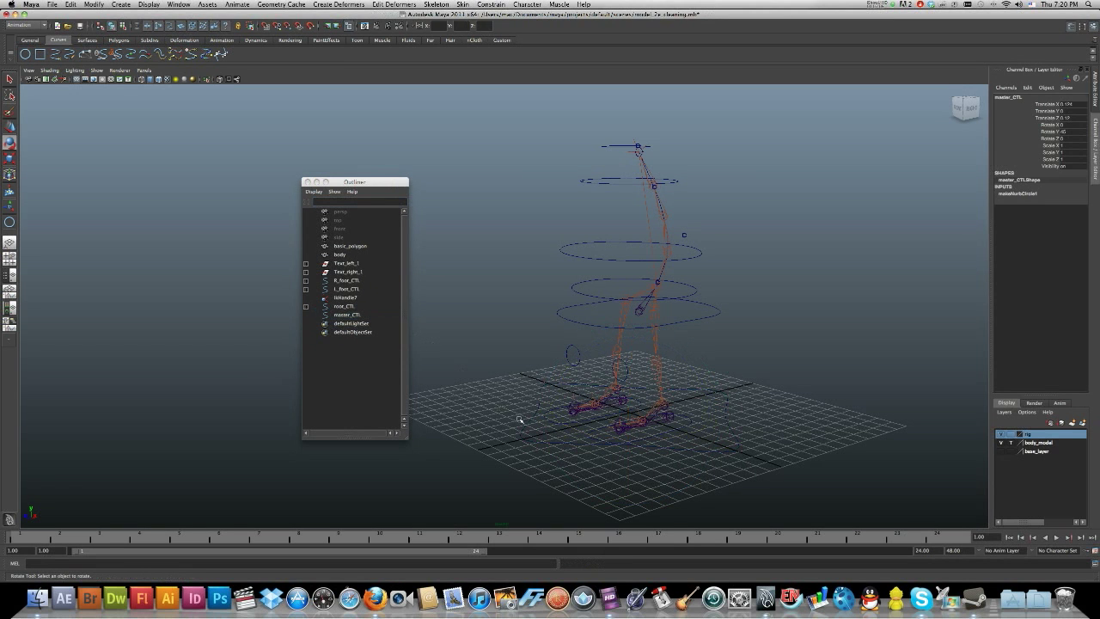
- Select master_CTL around the feet and hide the grid
left_click(520, 419)
left_click(530, 424)
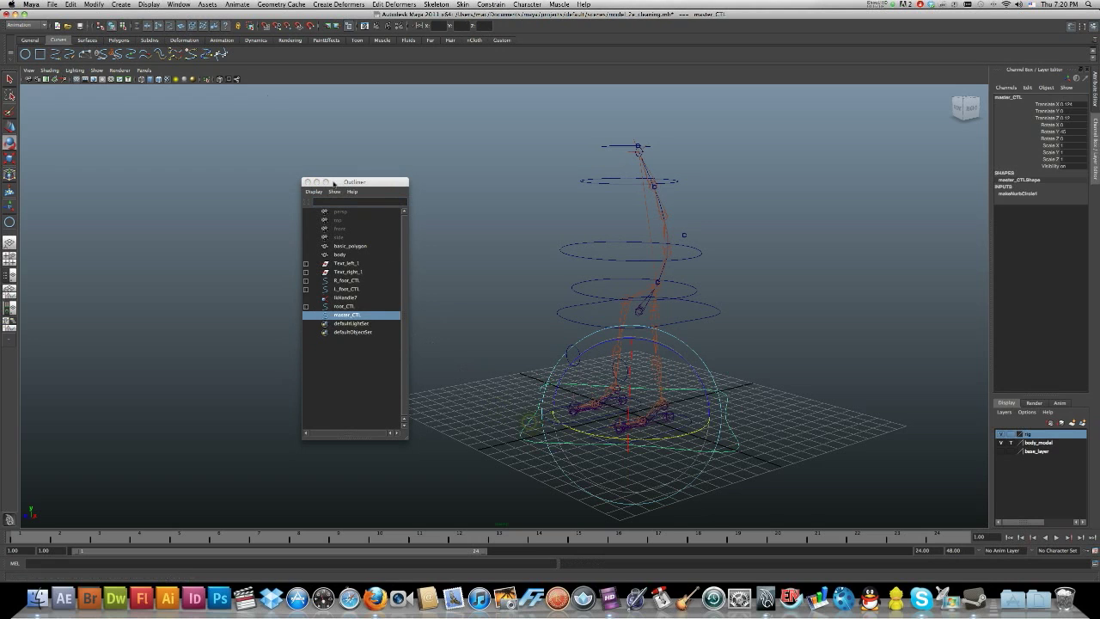
left_click(149, 5)
left_click(150, 18)
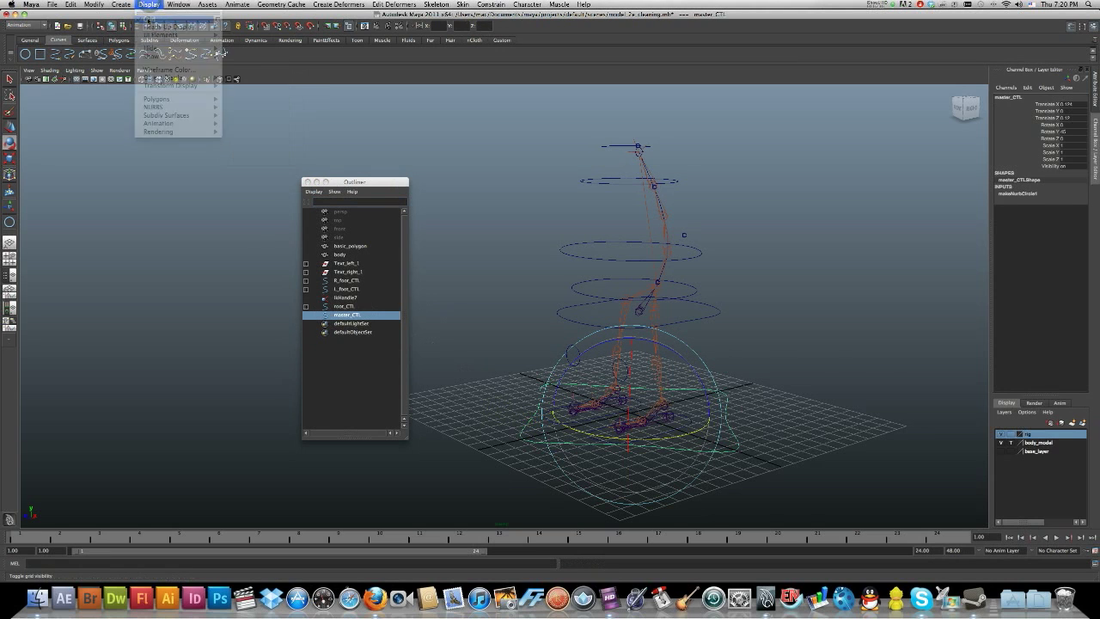
- Delete the construction history of master_CTL and freeze its transformations
left_click(71, 4)
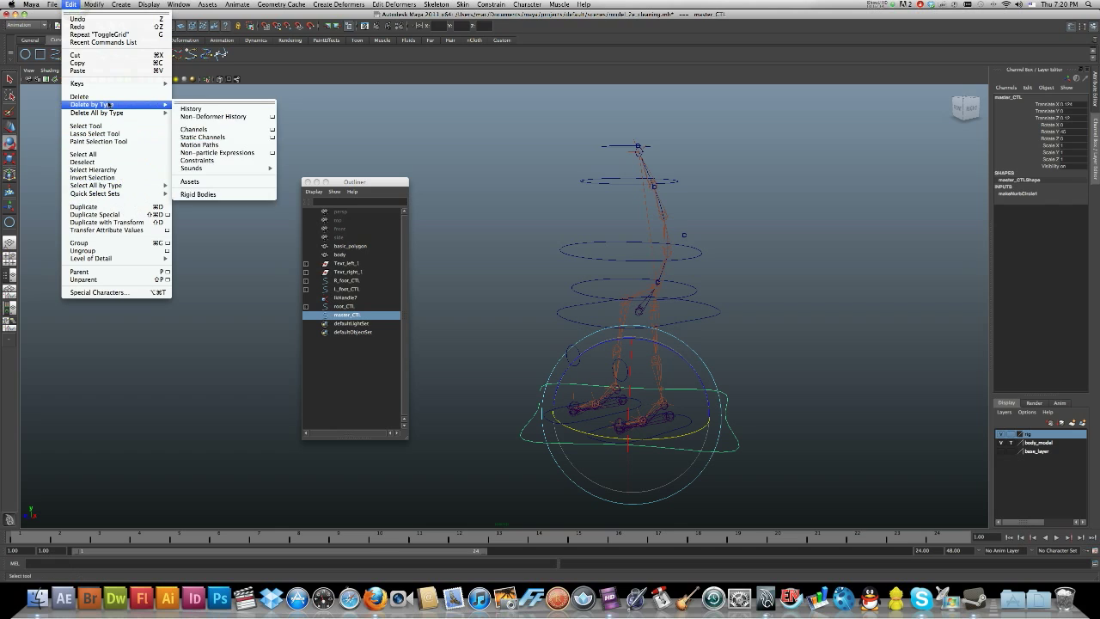
left_click(185, 108)
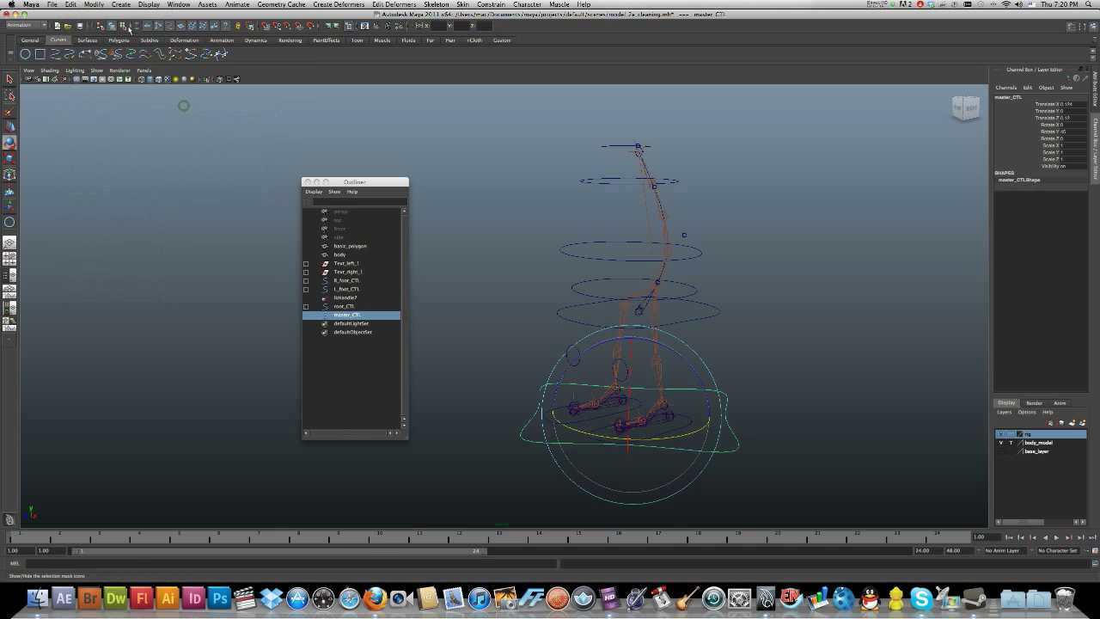
left_click(97, 5)
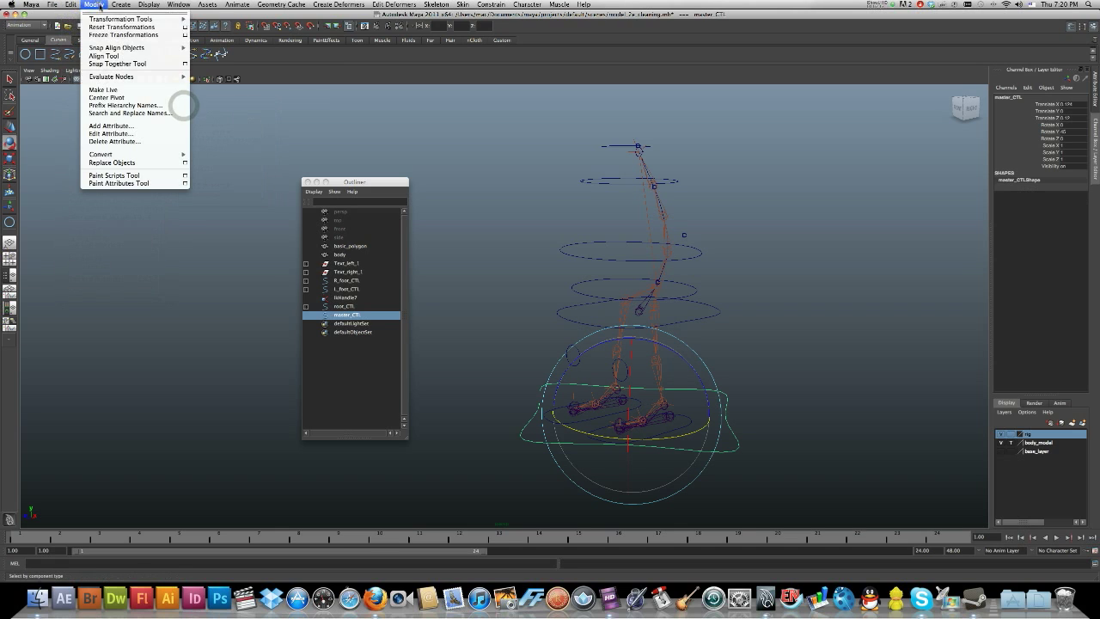
left_click(121, 35)
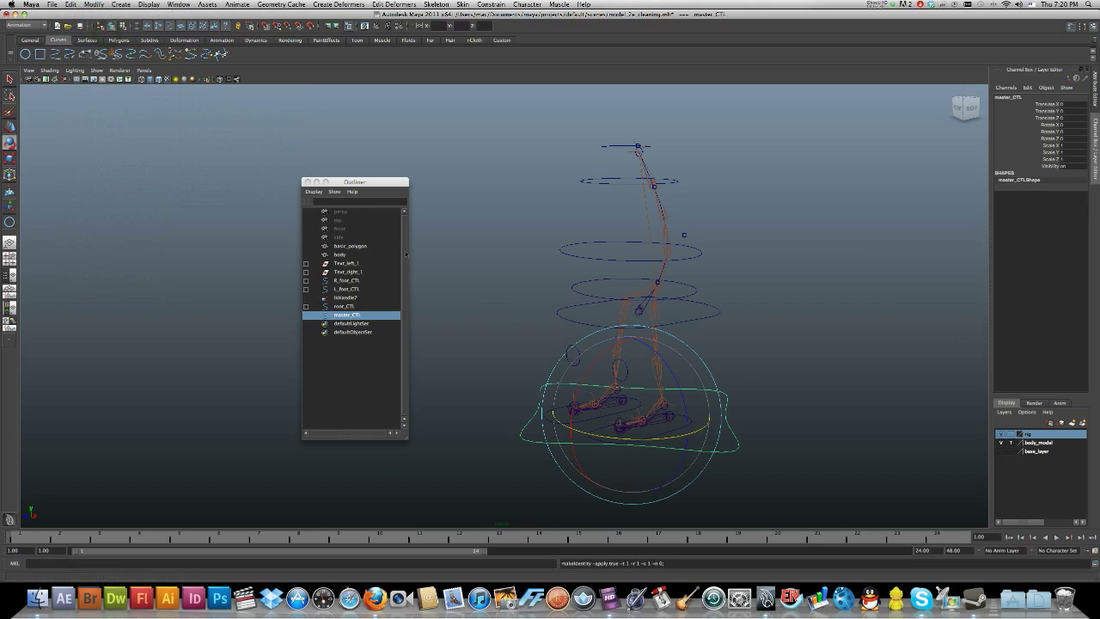
left_click(500, 329)
- Parent R_foot_CTL under master_CTL
left_click_drag(533, 393, 541, 400, "alt")
right_click_drag(541, 401, 591, 351, "alt")
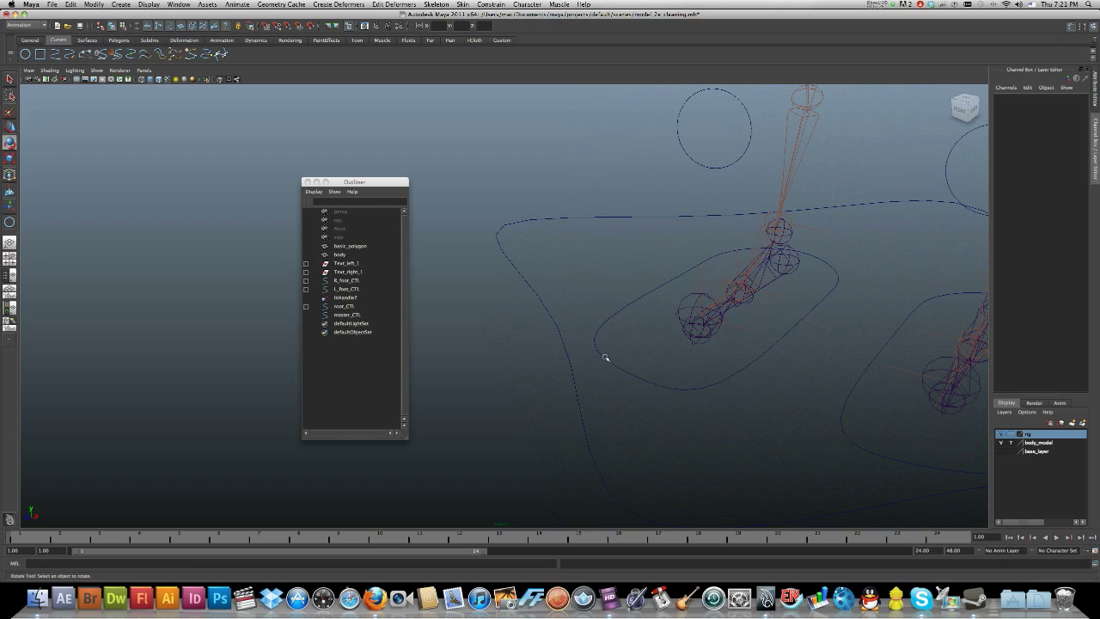
left_click(605, 359)
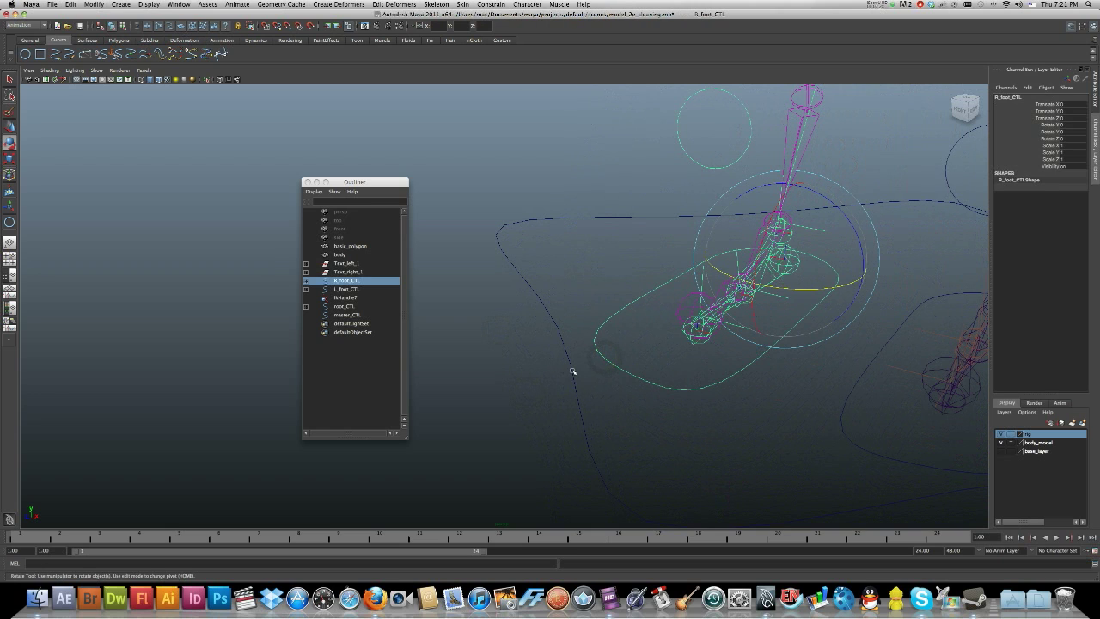
left_click(611, 377)
left_click(616, 367)
left_click(573, 381, "shift")
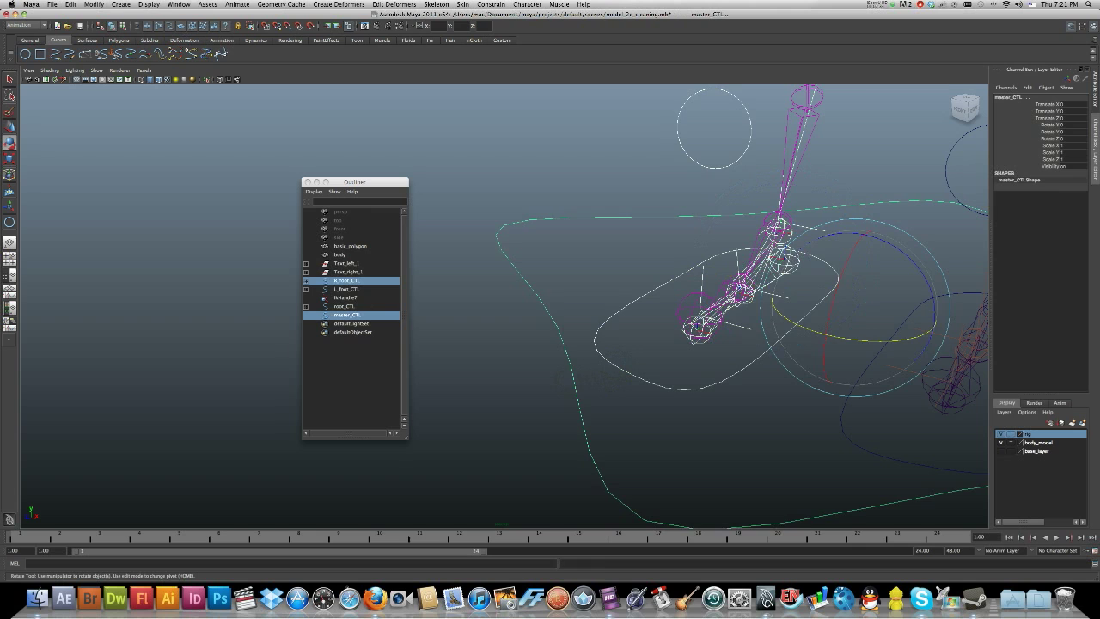
key("p")
- Parent L_foot_CTL under master_CTL and clear the selection
left_click_drag(589, 380, 651, 398, "alt")
left_click(651, 398)
left_click(628, 411)
left_click(680, 434)
left_click(691, 382)
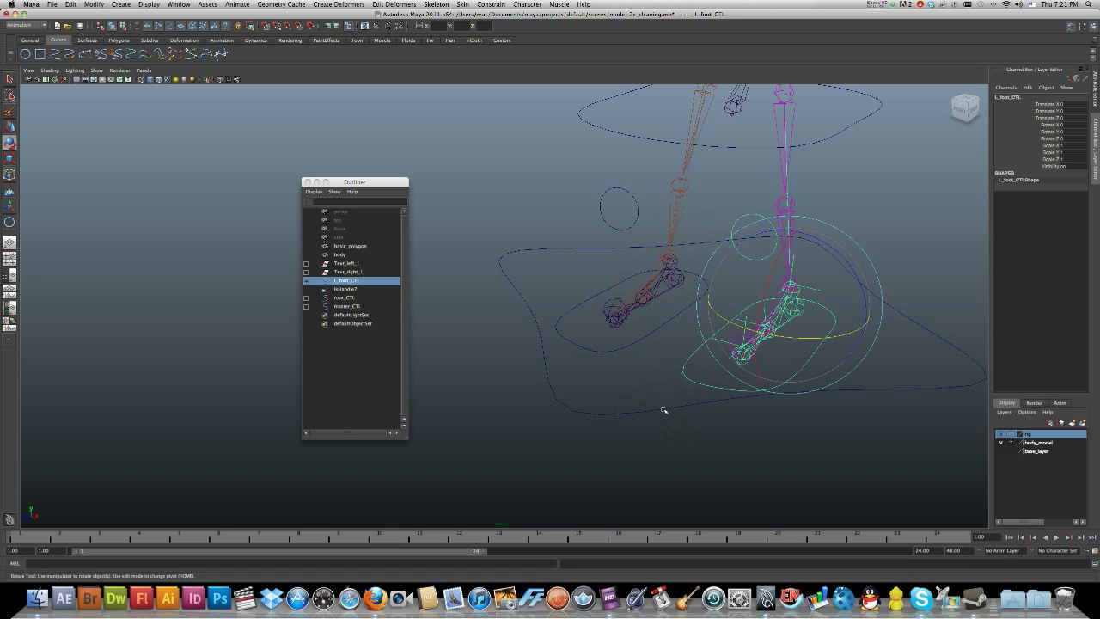
left_click(662, 410, "shift")
key("p")
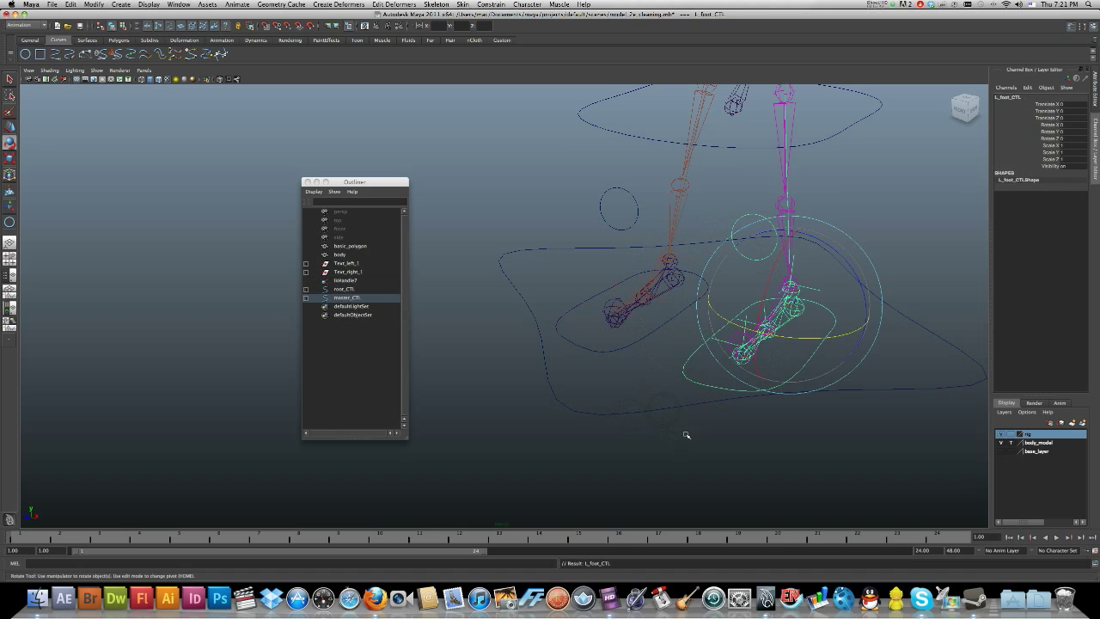
left_click(685, 436)
- Parent root_CTL under master_CTL
left_click_drag(658, 349, 656, 242, "alt")
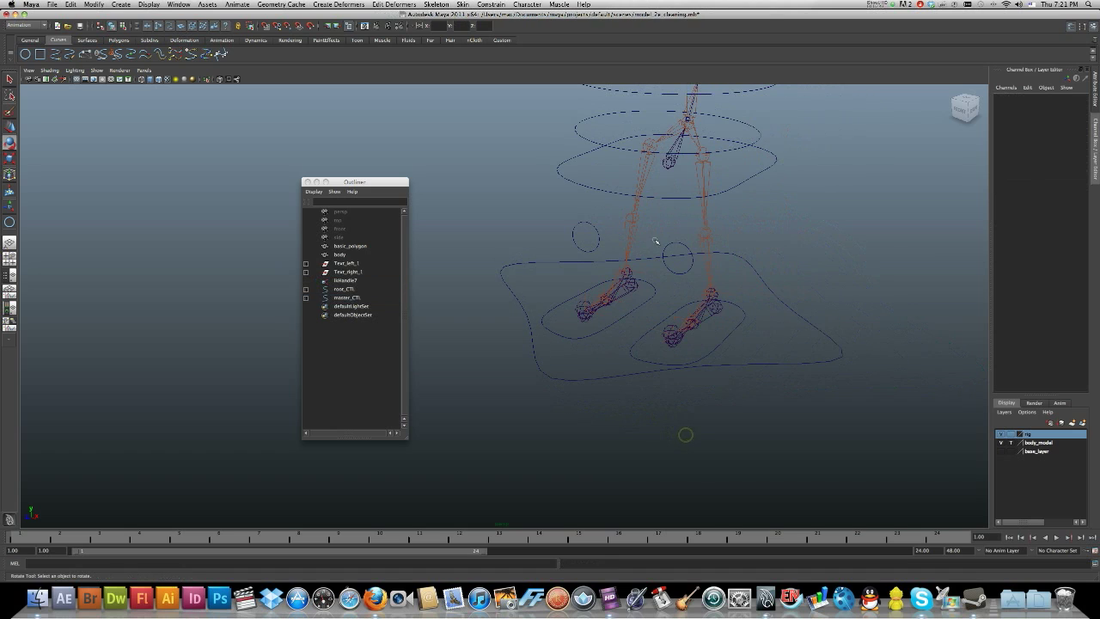
left_click(606, 193)
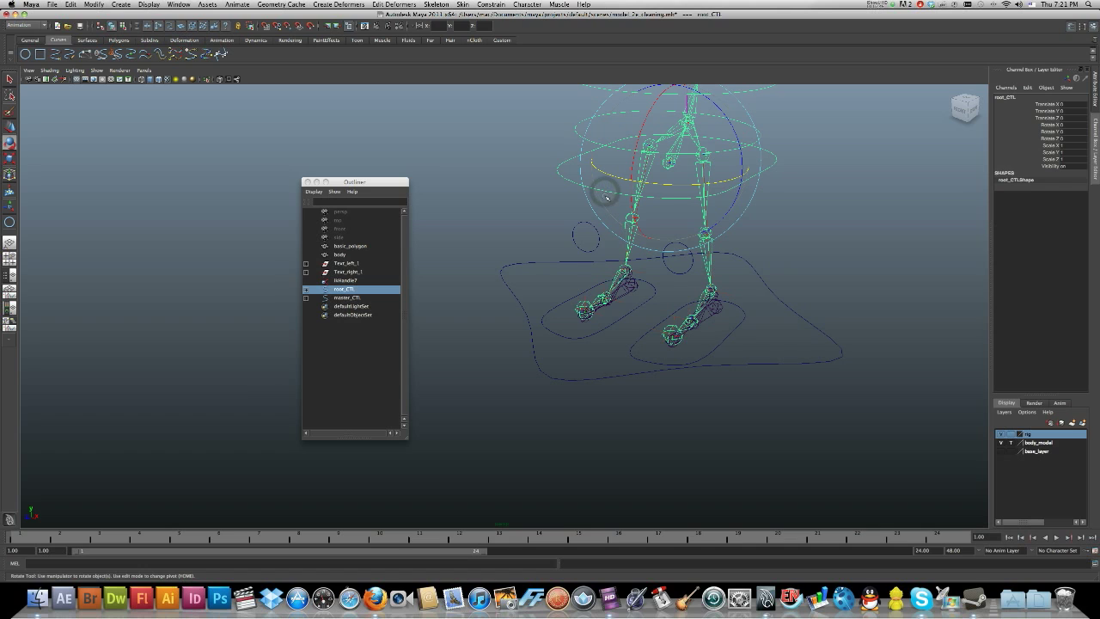
left_click(620, 376, "shift")
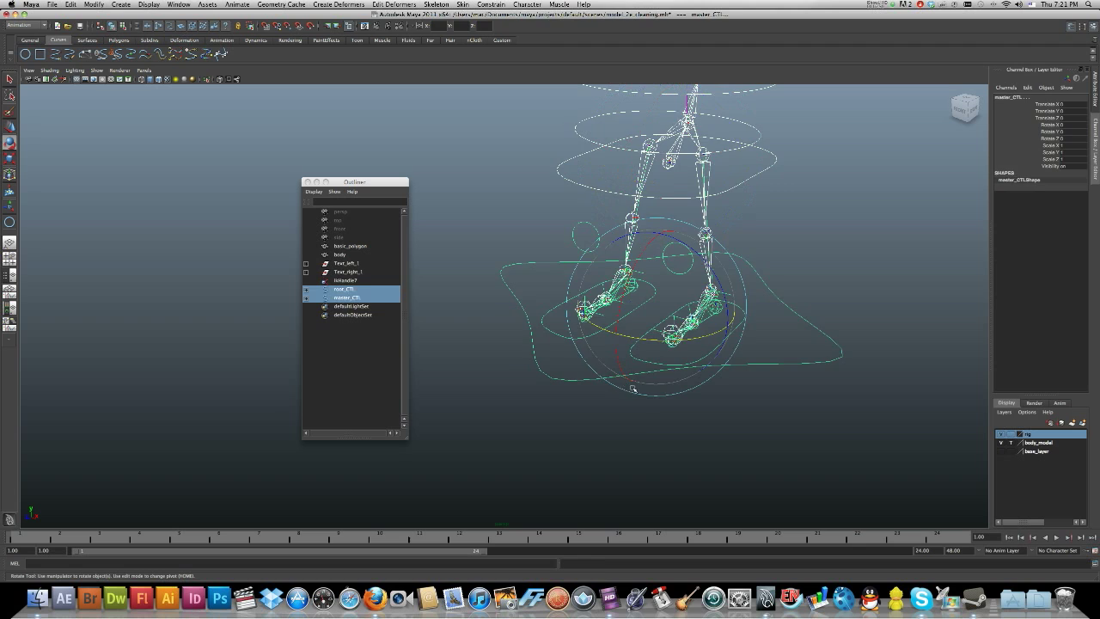
key("p")
- Test master_CTL by moving it along Z and scaling it uniformly, undoing each change
left_click_drag(621, 359, 618, 269)
key("w")
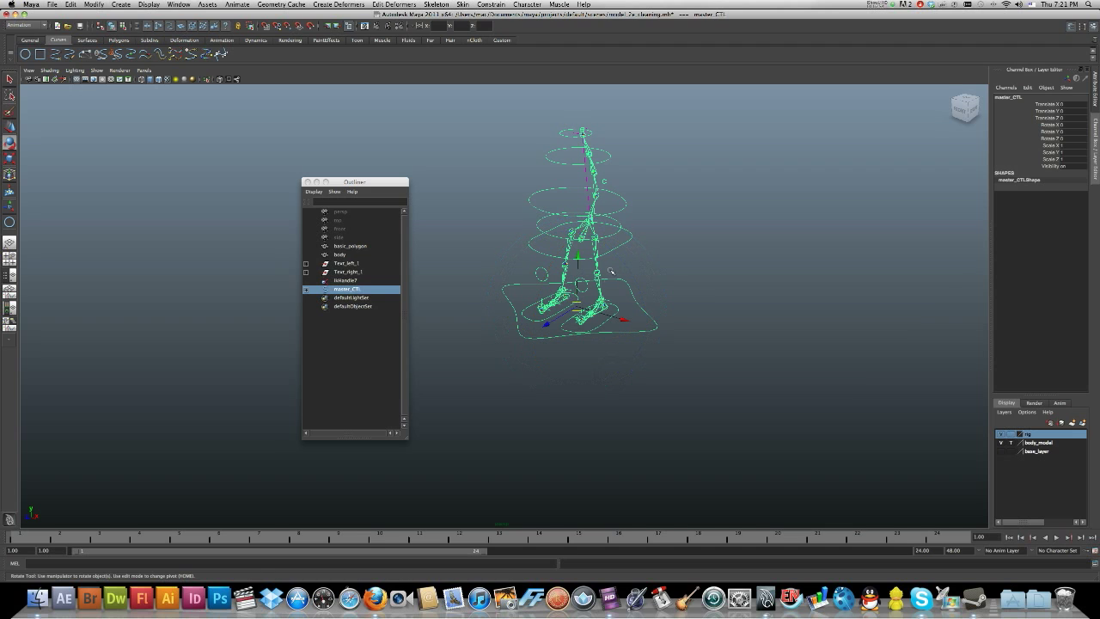
left_click_drag(546, 327, 521, 333)
key("z")
key("r")
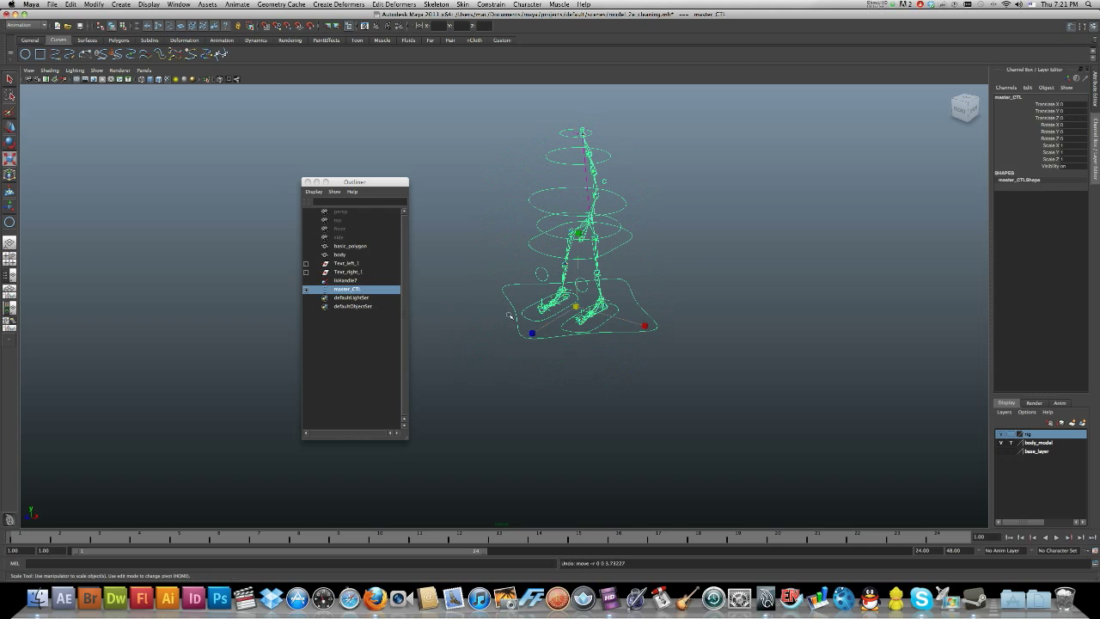
left_click_drag(577, 311, 496, 356)
key("z")
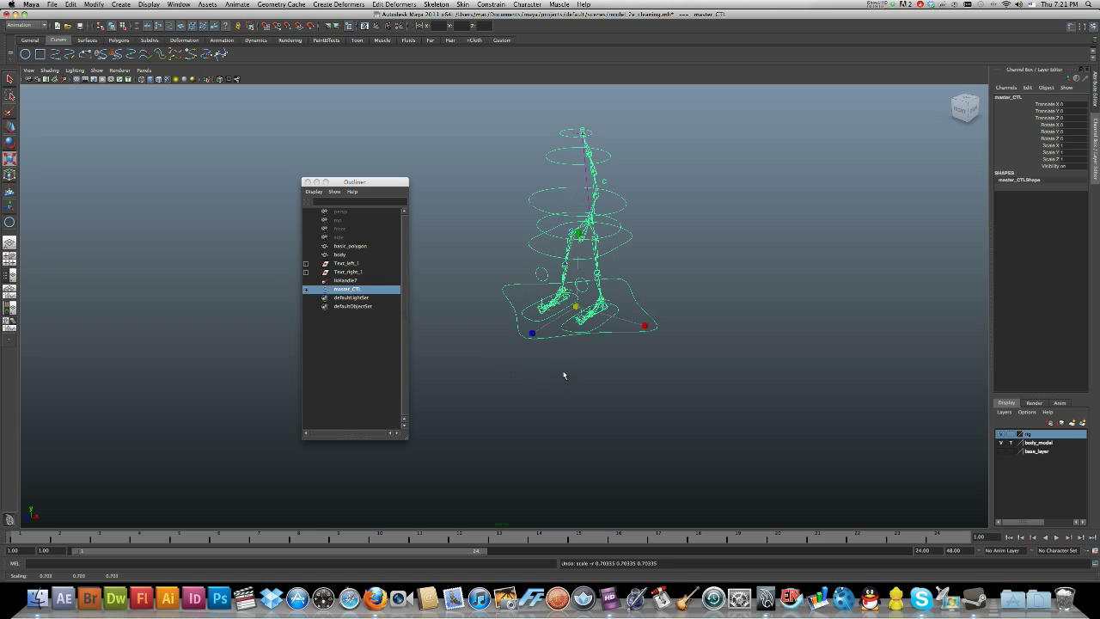
left_click(563, 371)
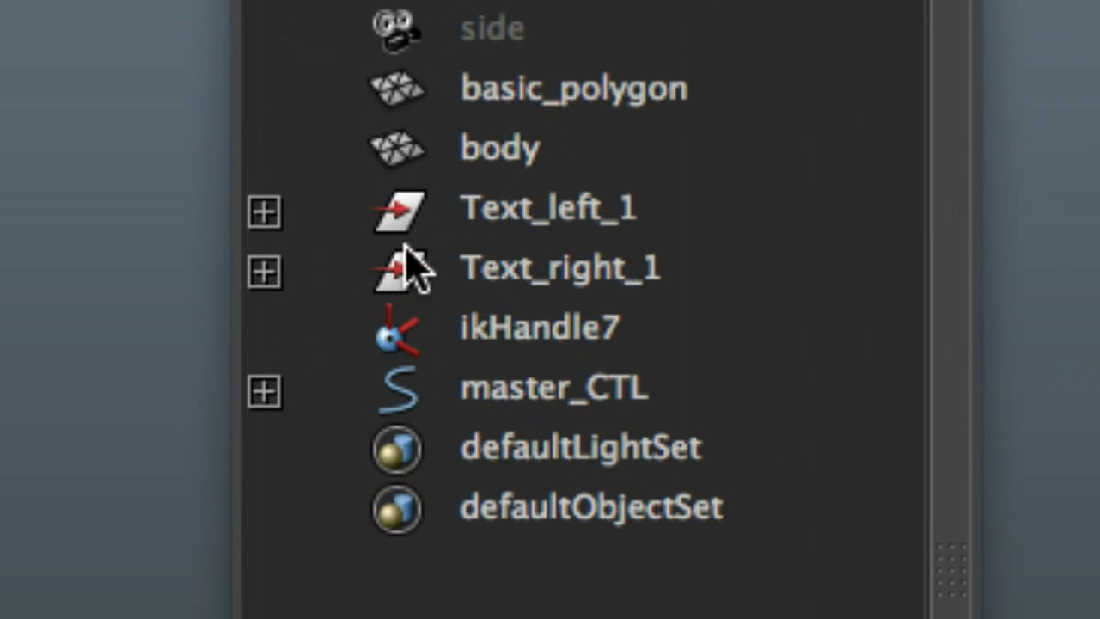
- Delete Text_left_1 and Text_right_1, and group body, ikHandle7 and master_CTL together
left_click_drag(457, 219, 493, 263)
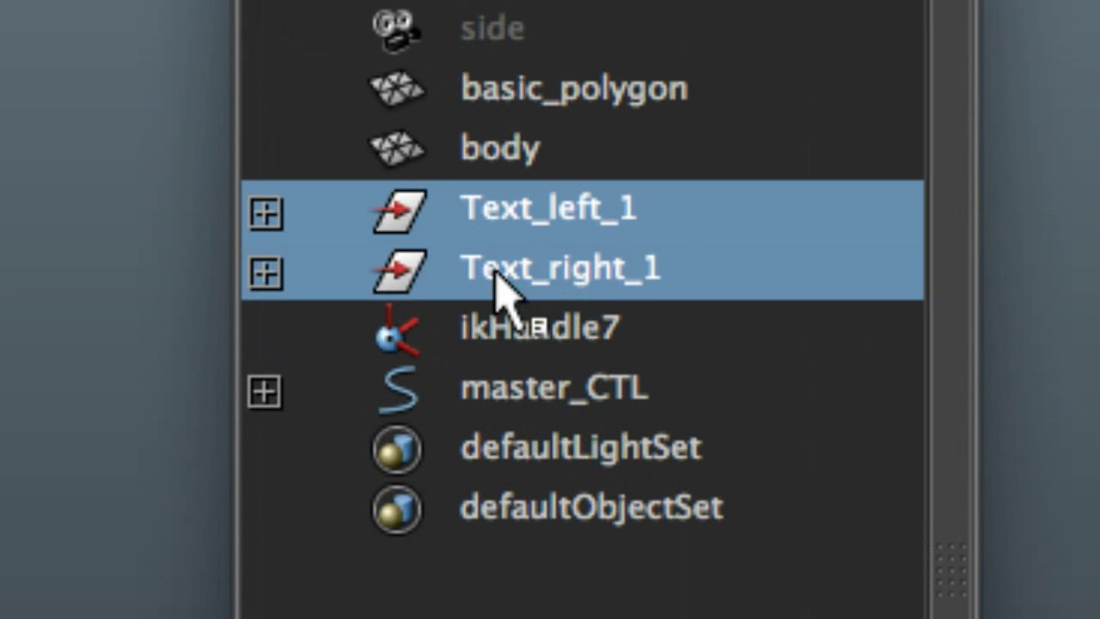
key("Delete")
left_click(493, 278)
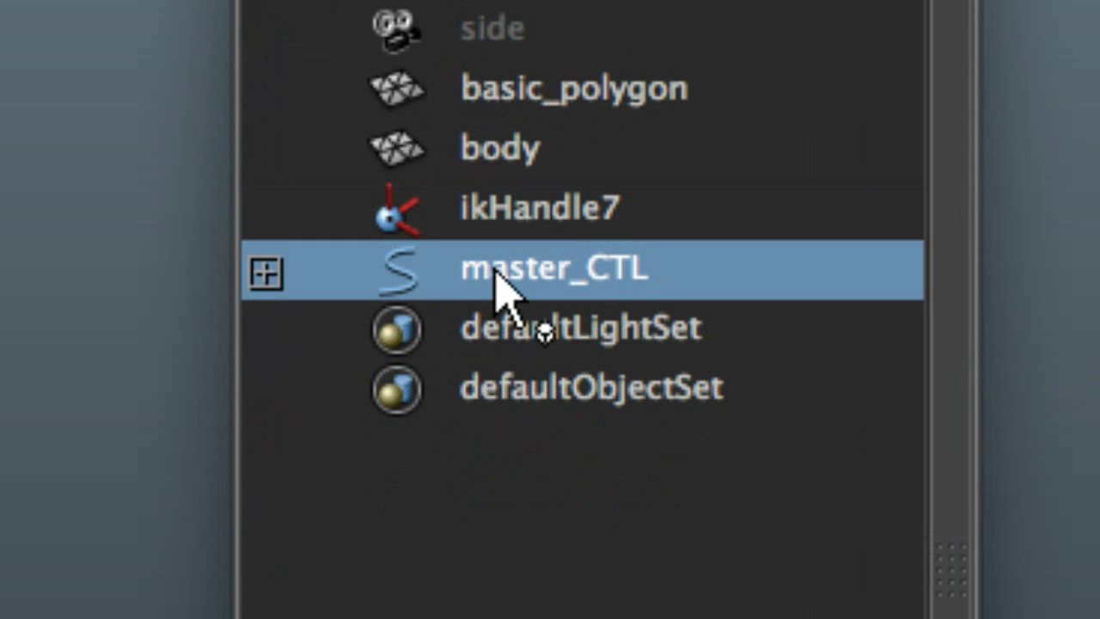
left_click(505, 165, "shift")
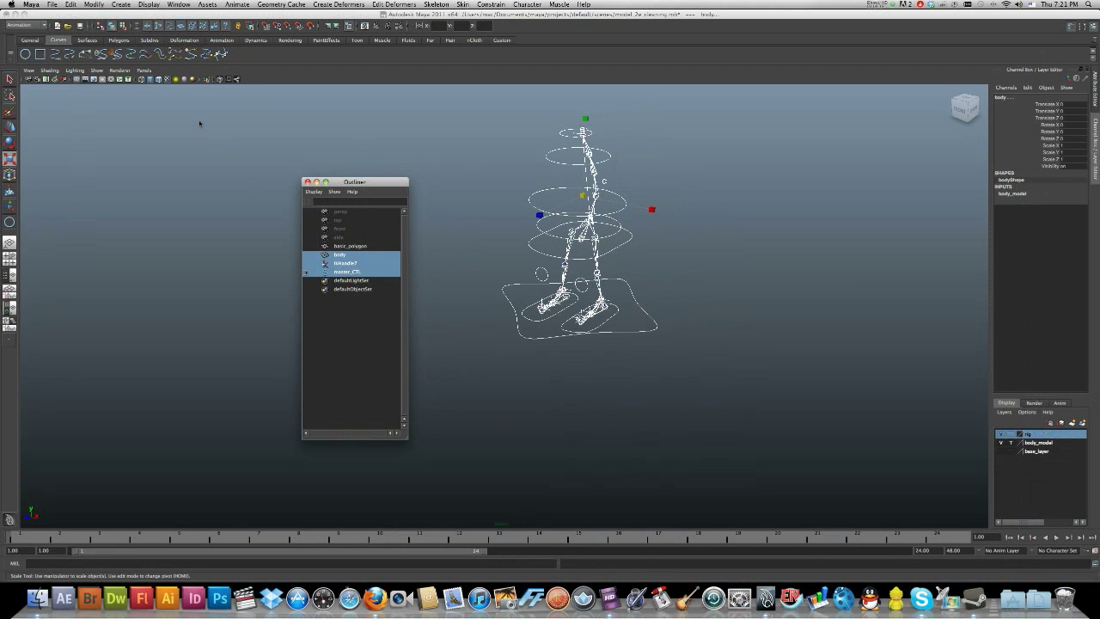
key("ctrl+g")
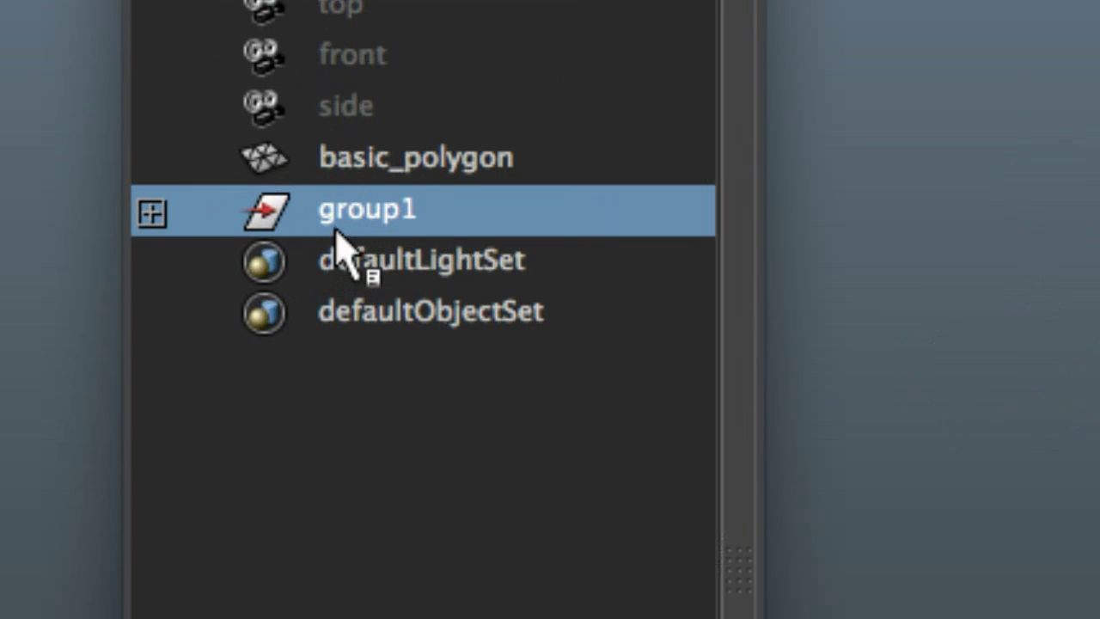
- Rename the new group as my_model and clear the selection
double_click(338, 256)
type("m")
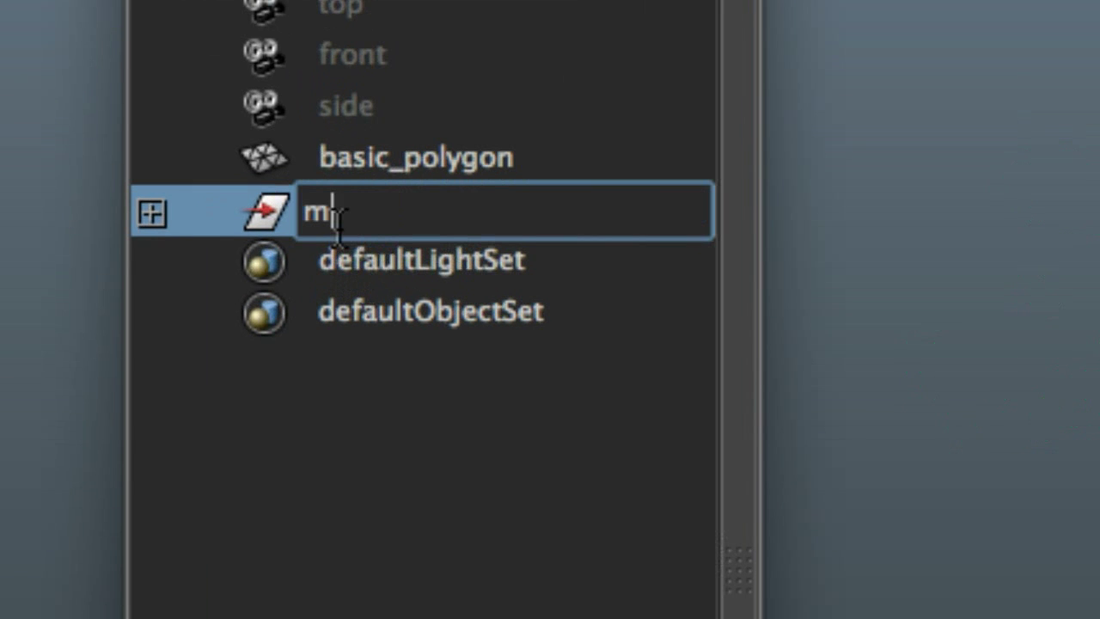
type("y_model")
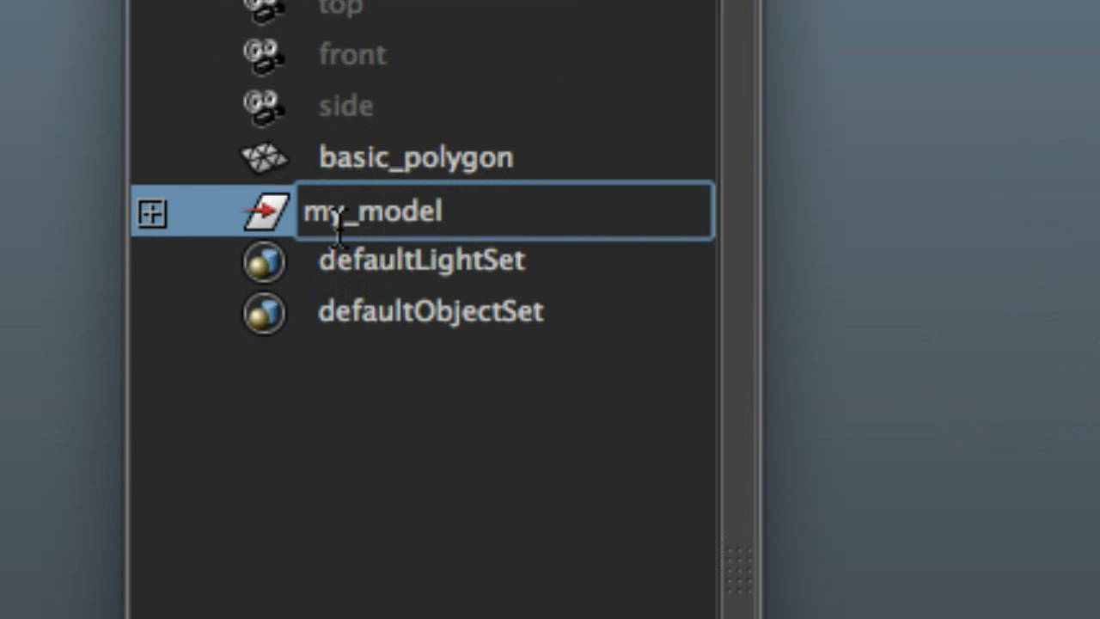
key("Return")
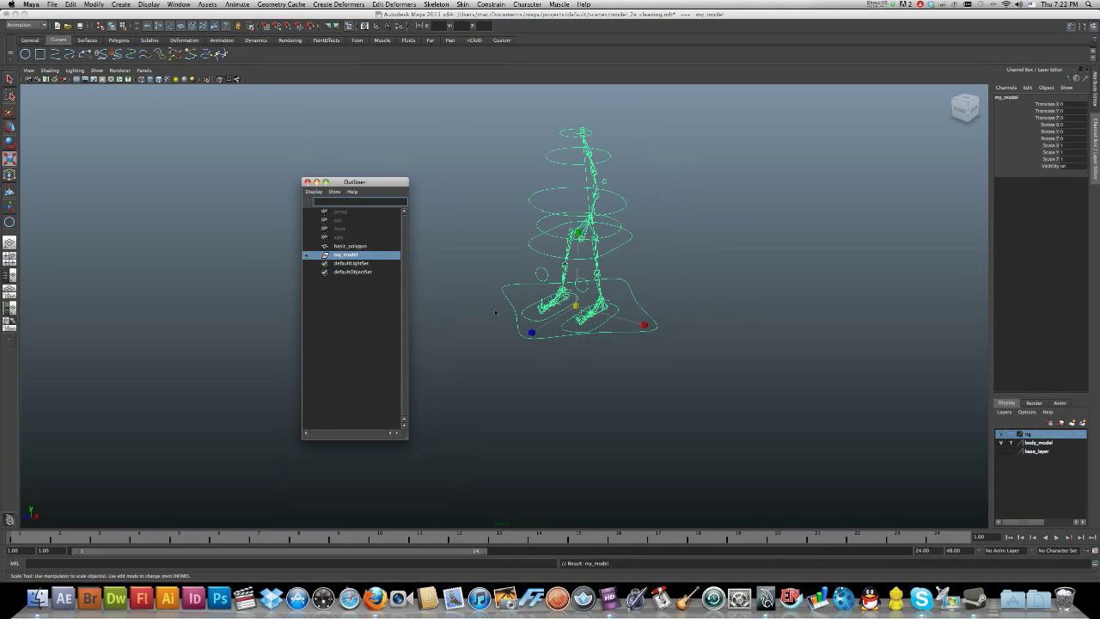
left_click(495, 312)
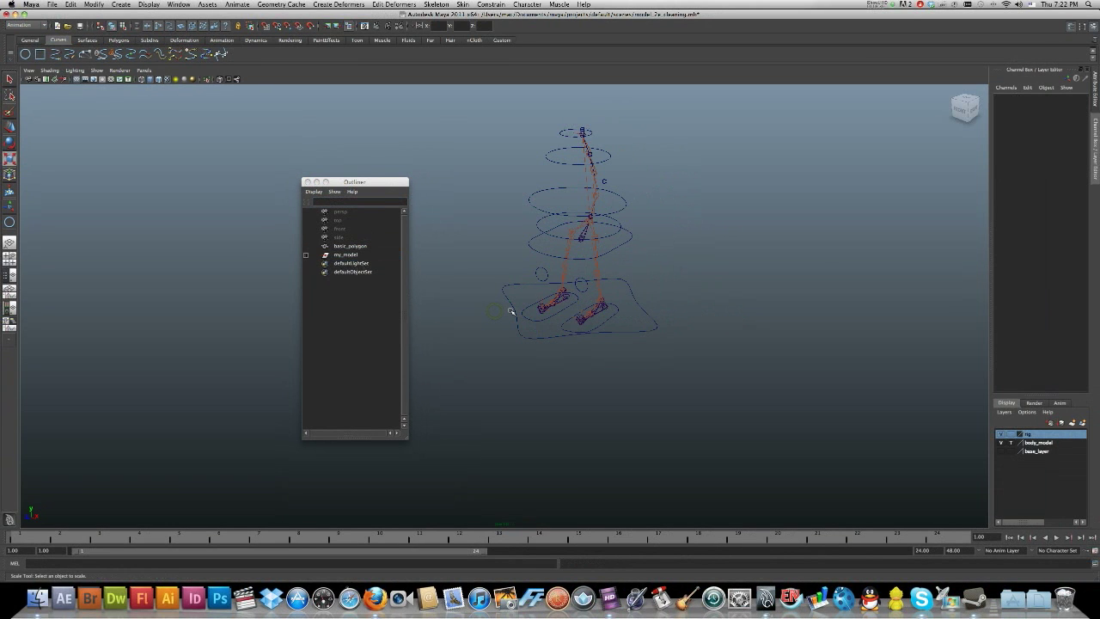
- Make the body_model layer visible to view the mesh together with the finished rig controls
left_click_drag(513, 311, 538, 324)
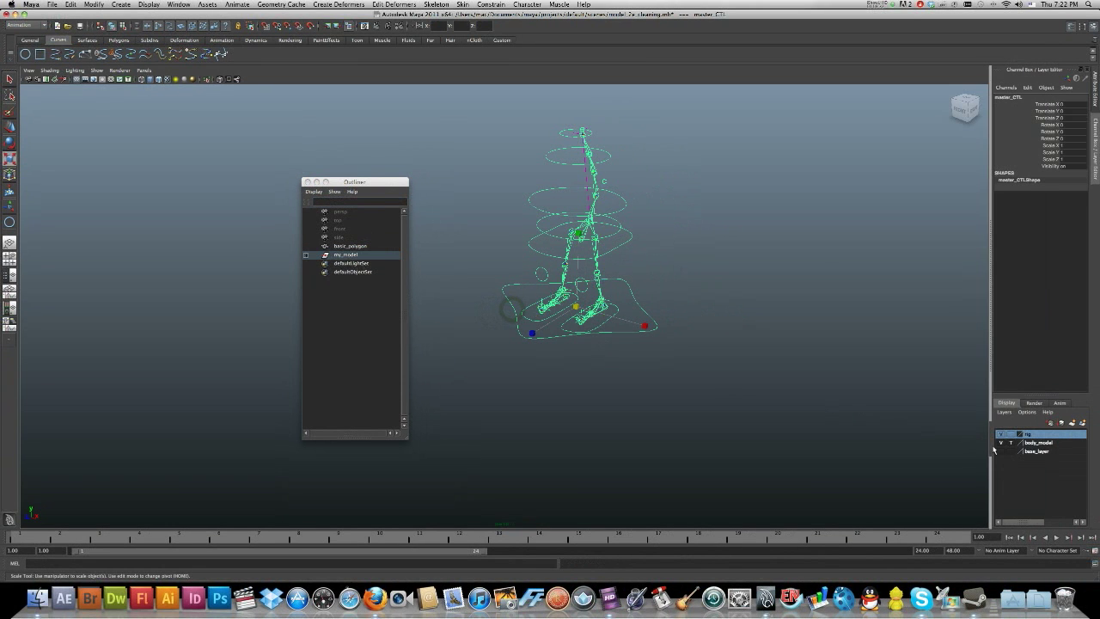
left_click(1000, 441)
left_click(796, 365)
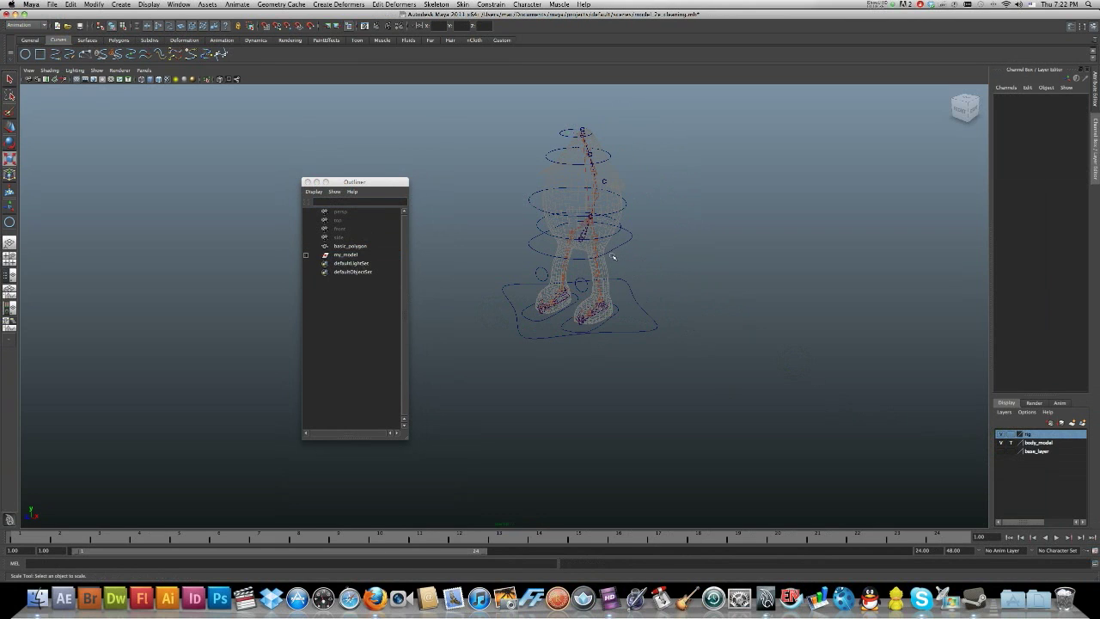
left_click_drag(590, 222, 629, 304, "alt")
scroll(633, 307, "up", 3)
scroll(634, 307, "up", 2)
middle_click_drag(634, 307, 580, 293, "alt")
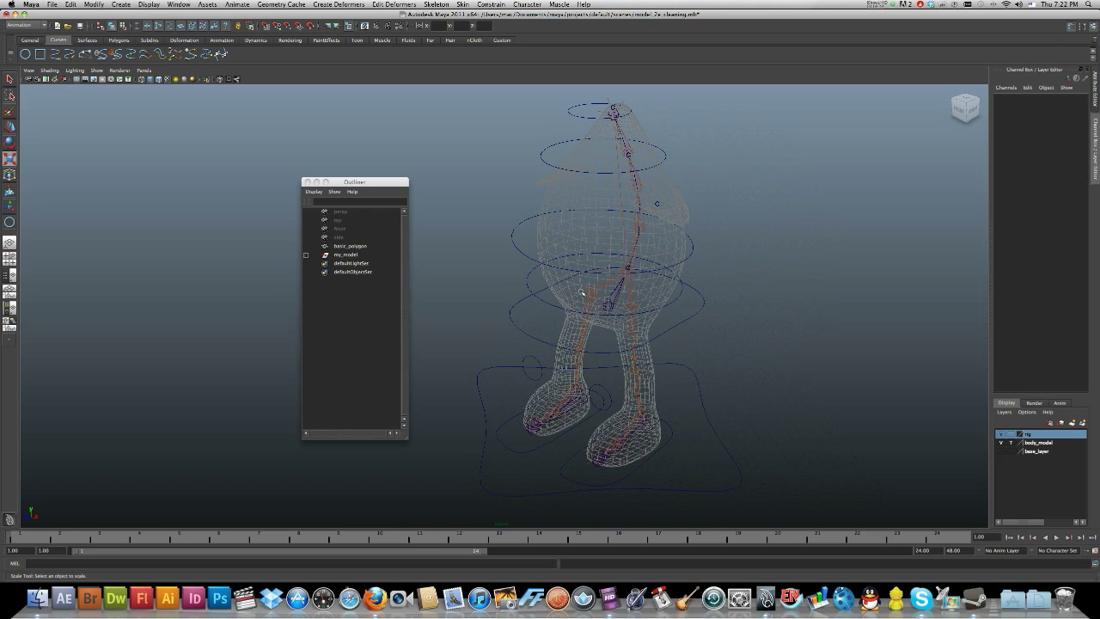
left_click_drag(365, 182, 427, 177)
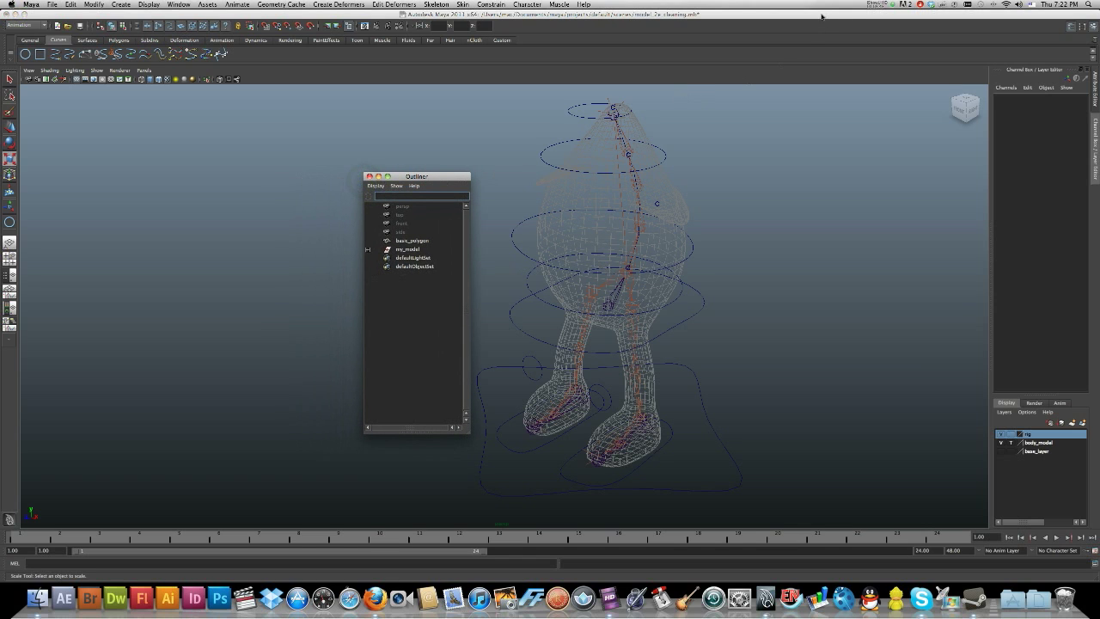
left_click(879, 4)
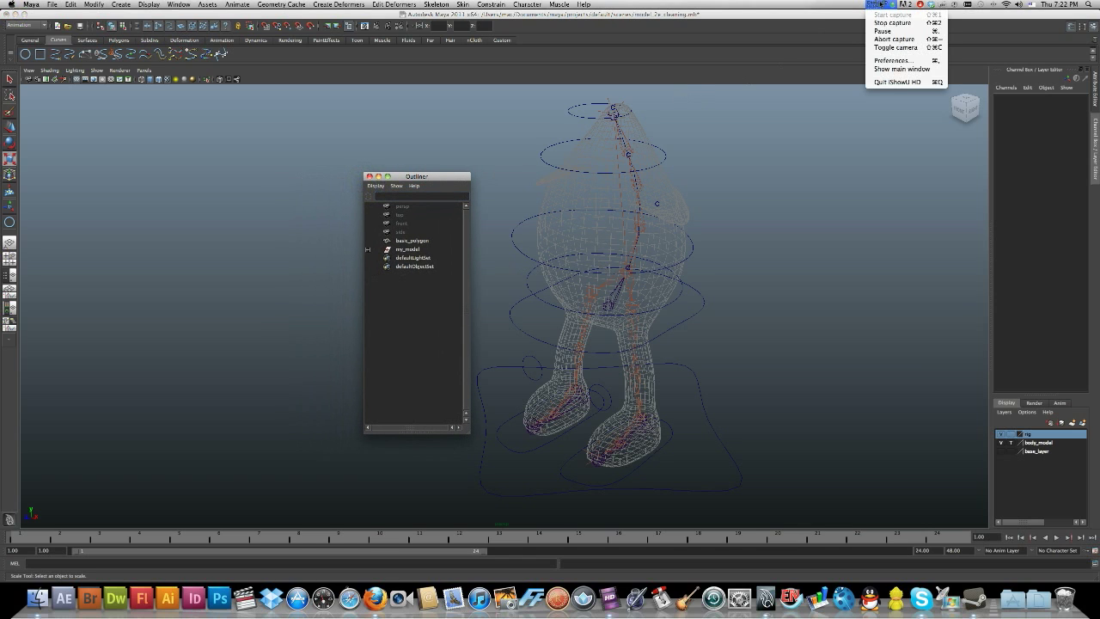